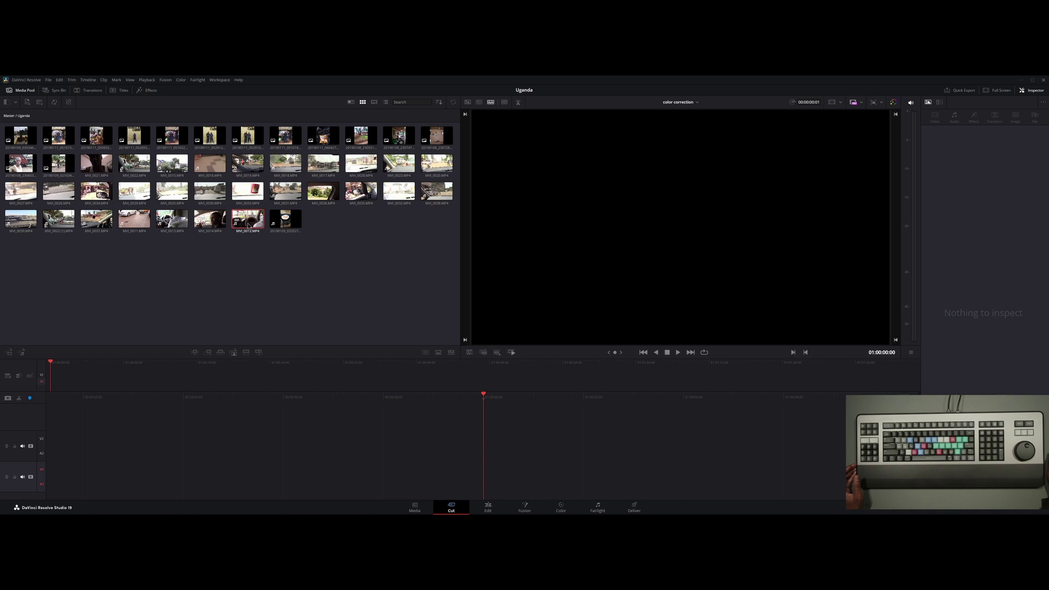
Append the clip MVI_0012.MP4 from the media pool to the end of the empty timeline
click(248, 226)
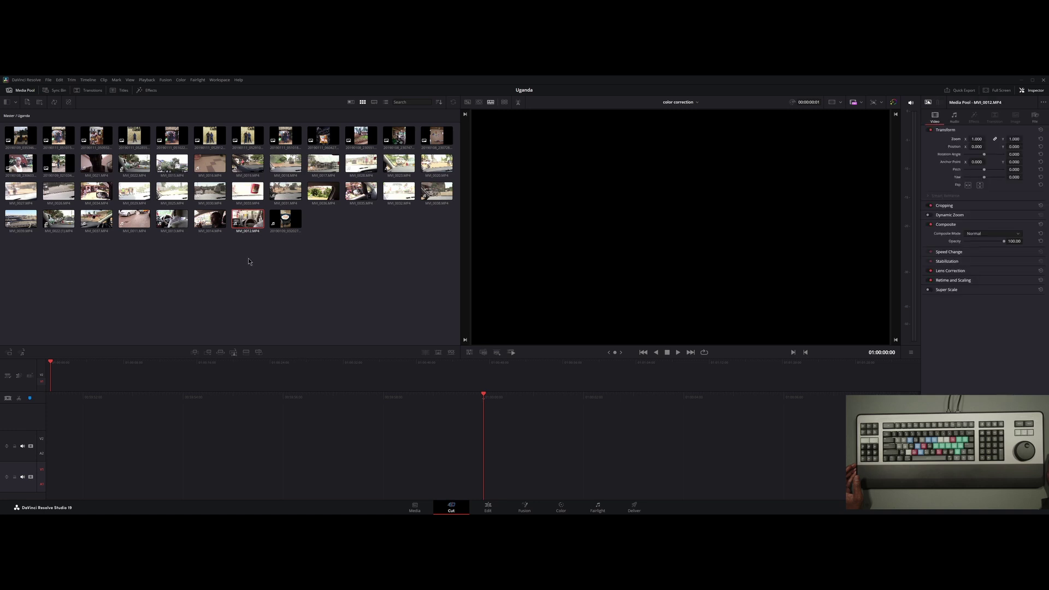
key(F6)
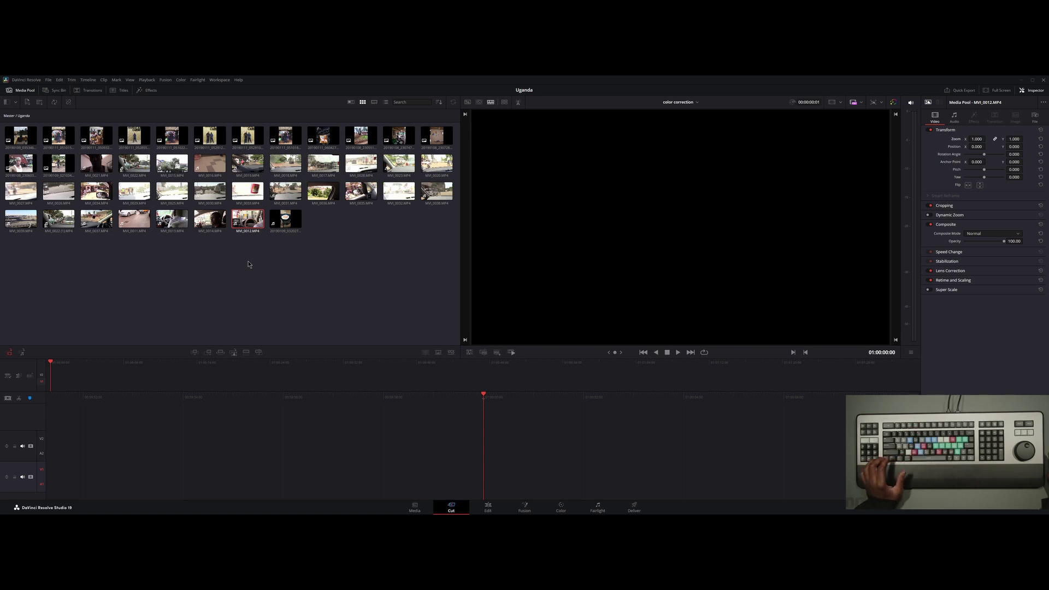
key(shift+F12)
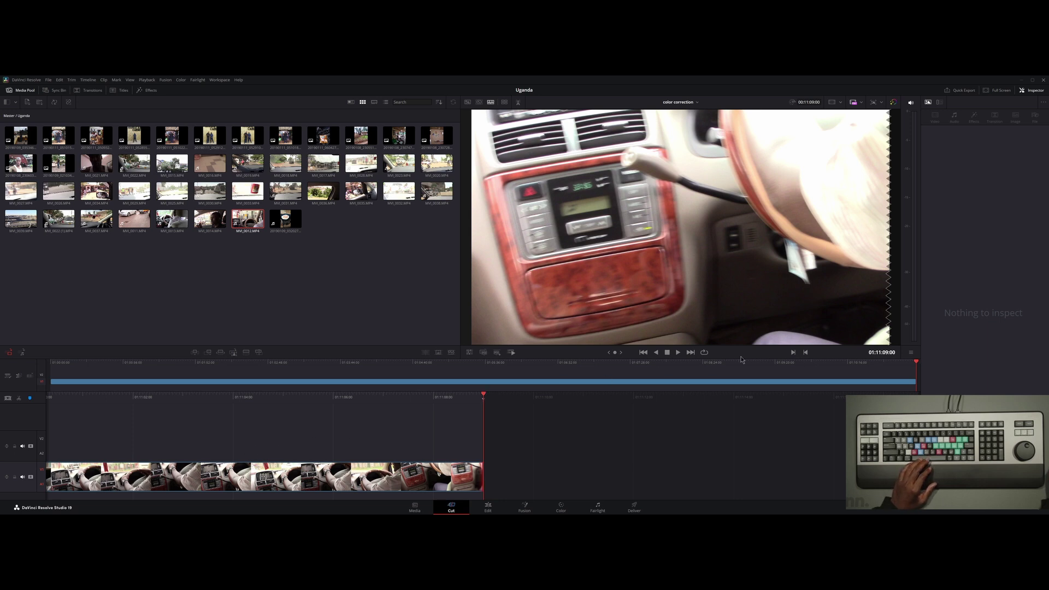
Split the timeline clip at 01:09:04:03 and again at about 01:04:06:05
drag(919, 364, 755, 364)
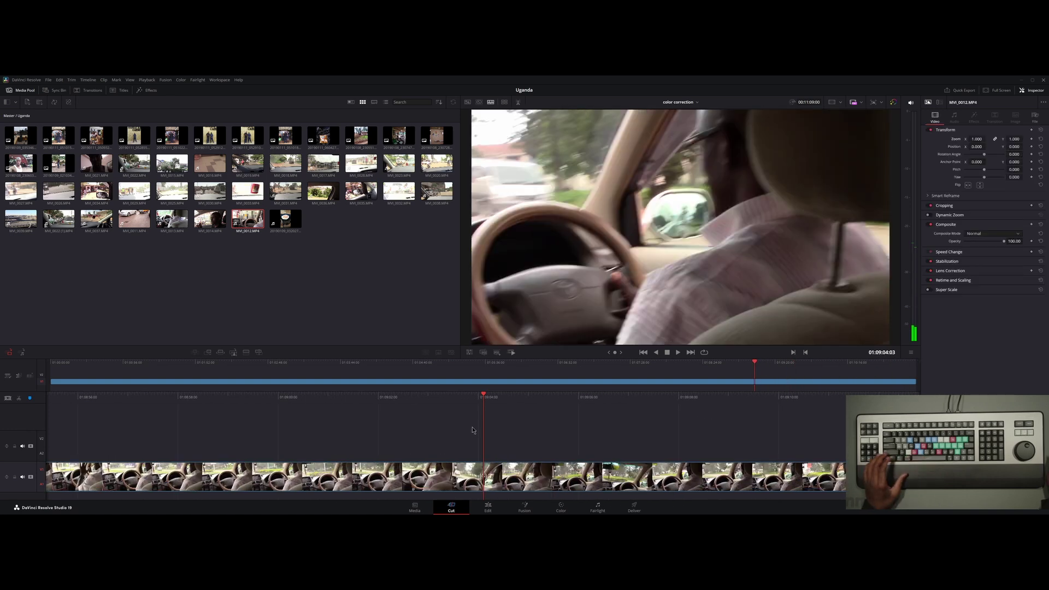
key(ctrl+b)
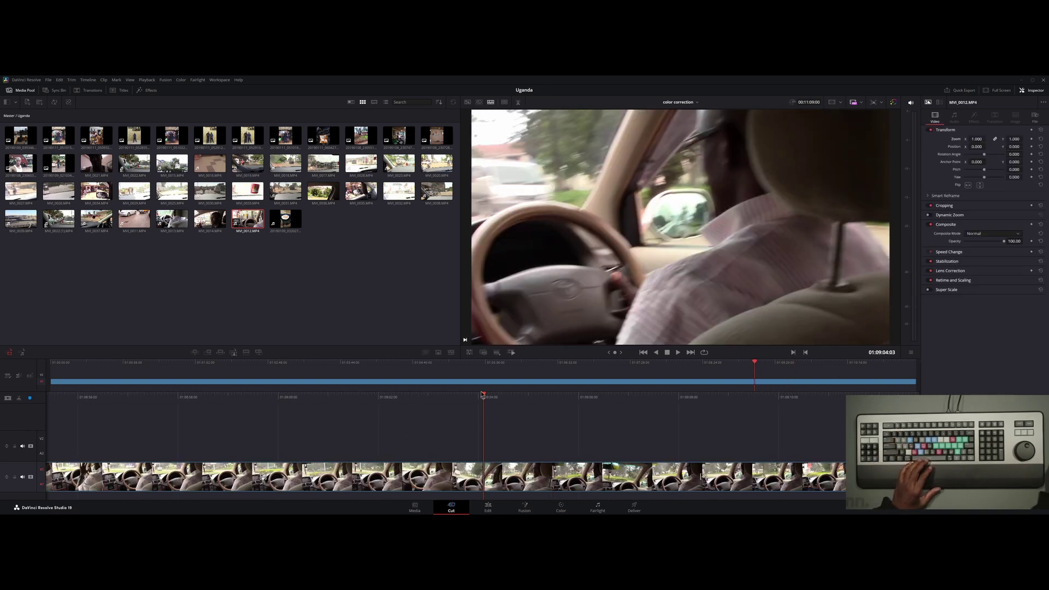
drag(755, 365, 727, 365)
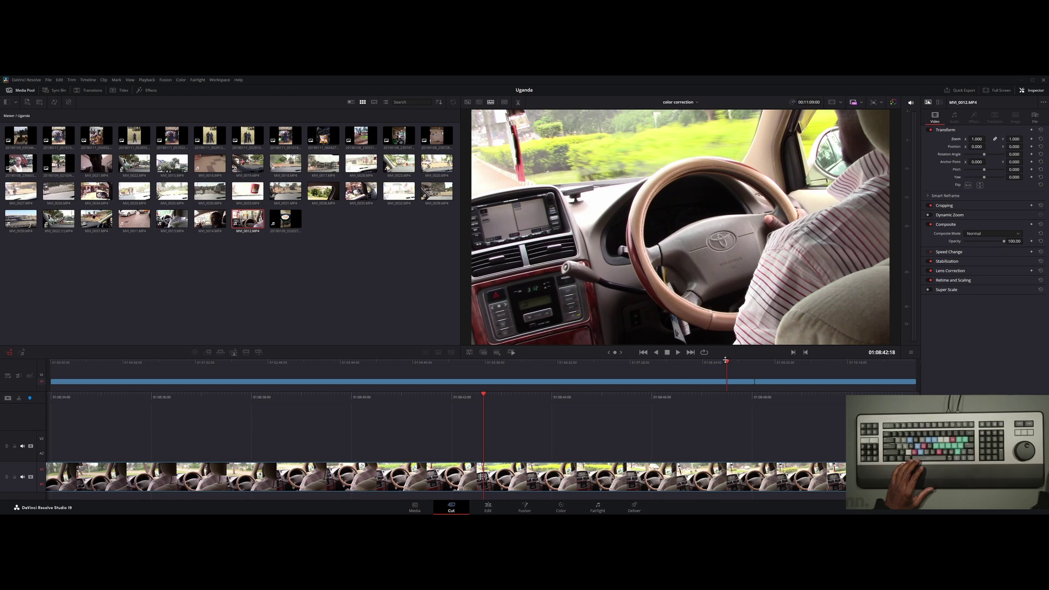
drag(728, 365, 372, 379)
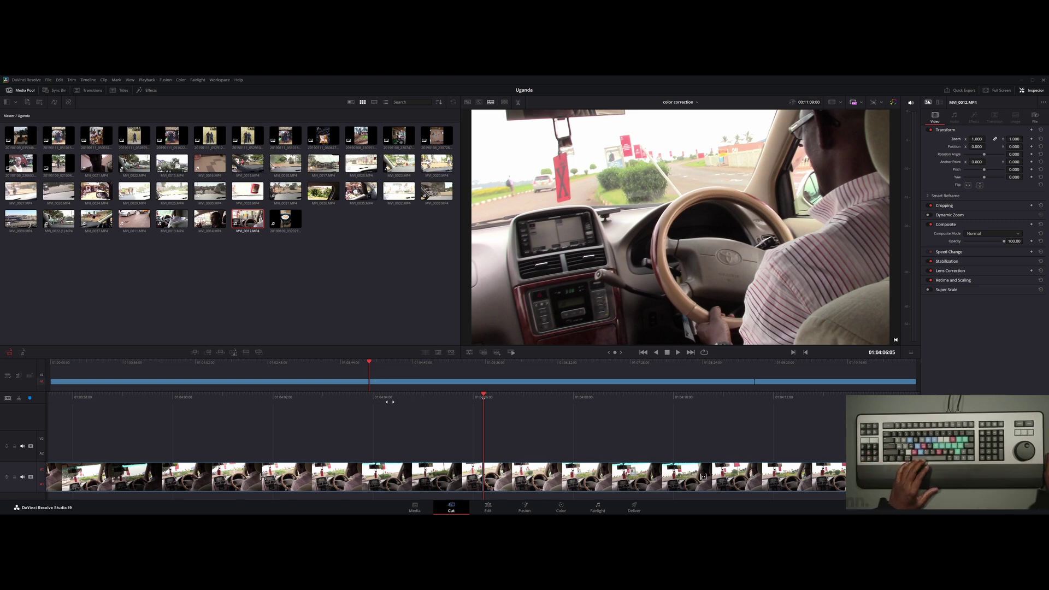
Bring the playhead to 01:04:05:24, just before the earlier cut, and select that edit point
drag(352, 364, 337, 366)
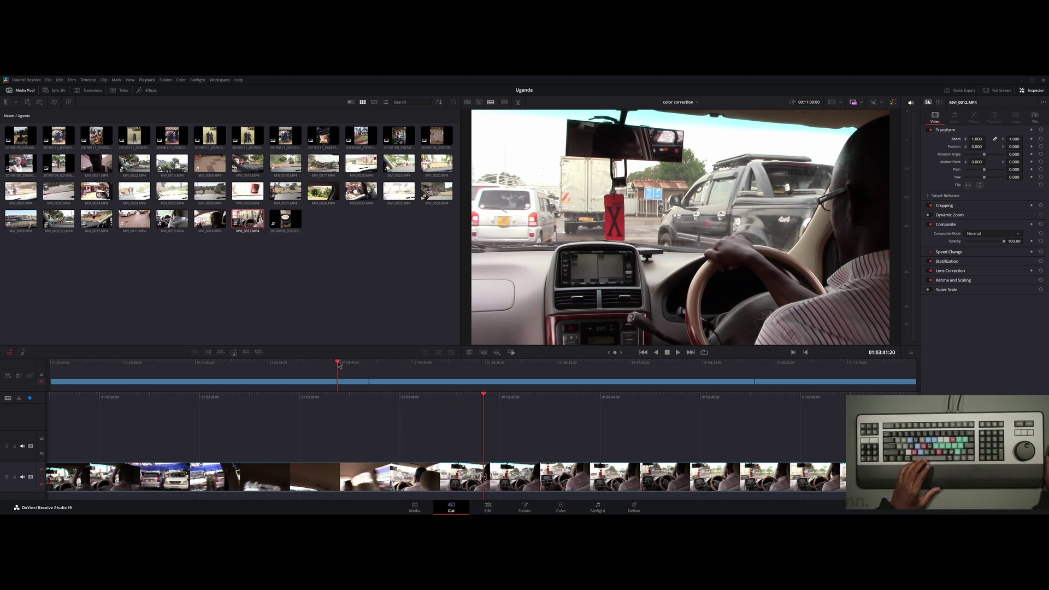
key(Right)
key(Right)
key(Right)
key(Right)
key(Right)
key(Right)
key(Right)
key(Right)
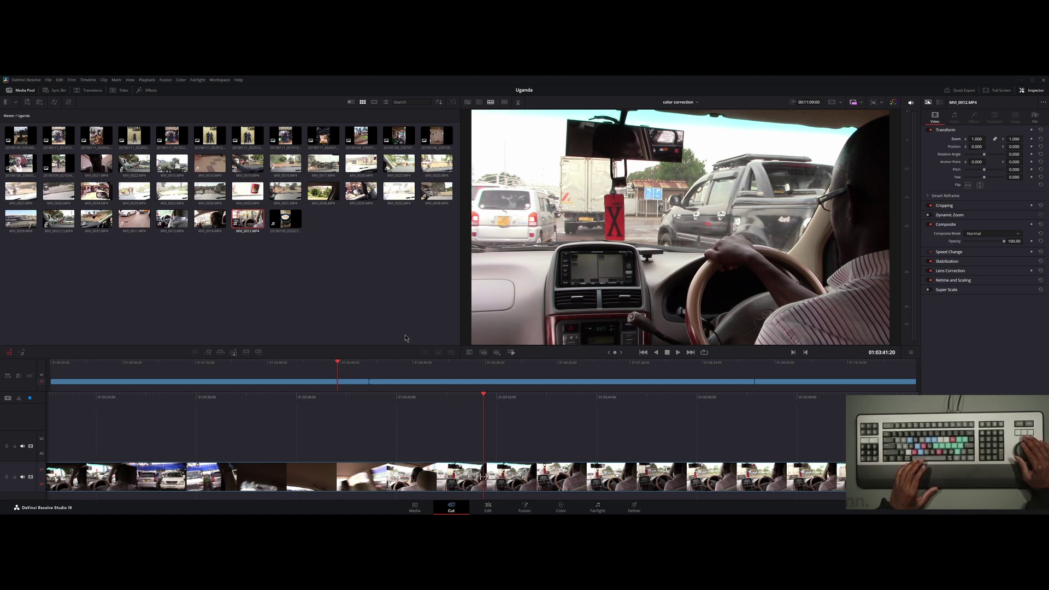
key(Right)
key(Right)
key(Right)
key(Right)
key(Right)
key(Right)
key(Right)
key(Right)
key(Right)
key(Right)
key(Right)
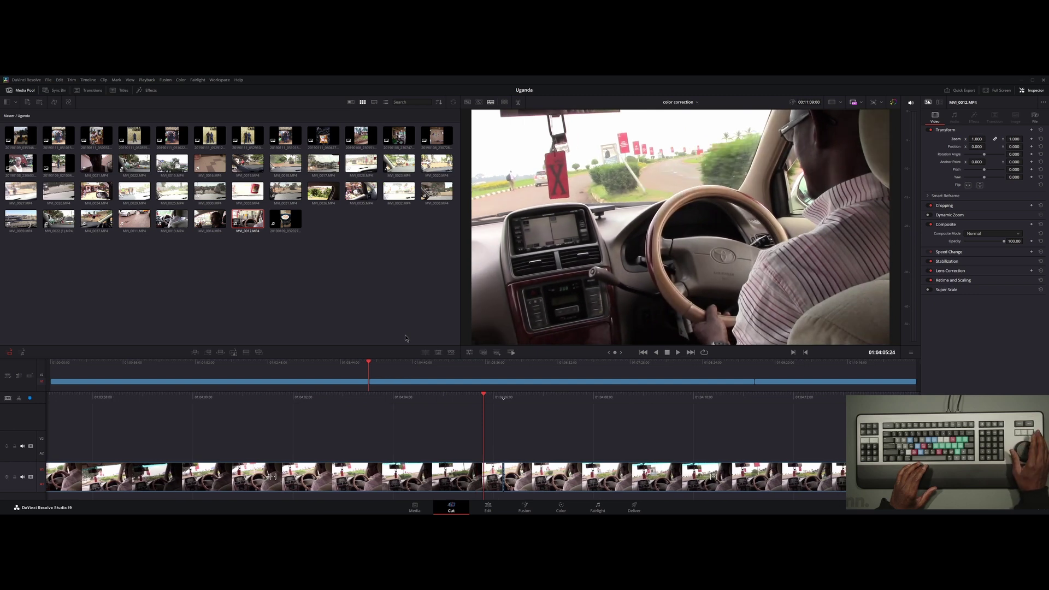
key(v)
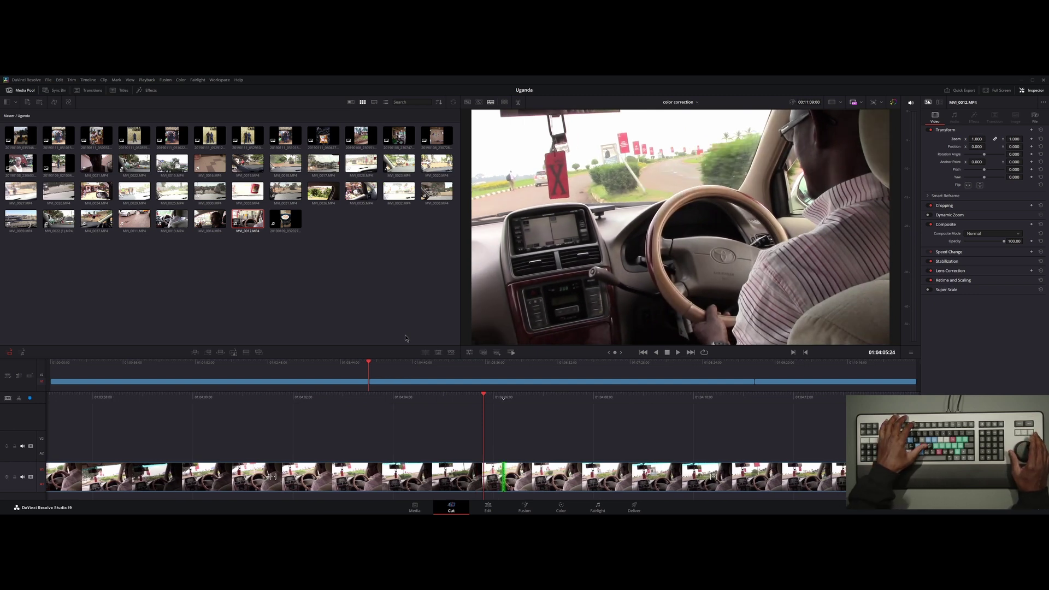
Add a Triangle Right transition at the selected edit point
key(ctrl+t)
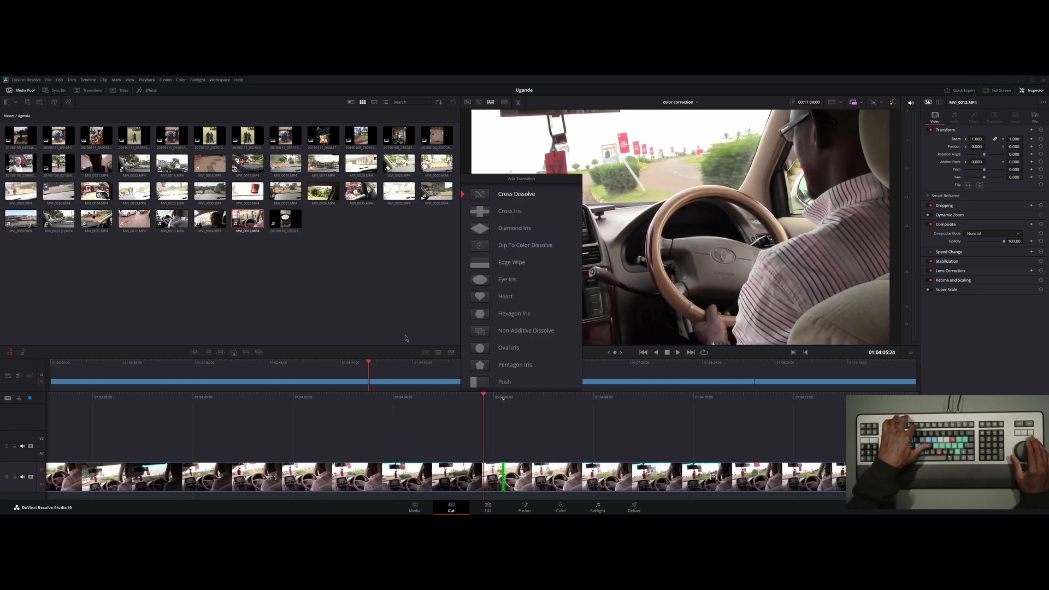
key(Down)
key(Down)
key(Down)
key(Down)
key(Down)
key(Down)
key(Down)
key(Down)
key(Down)
key(Down)
key(Down)
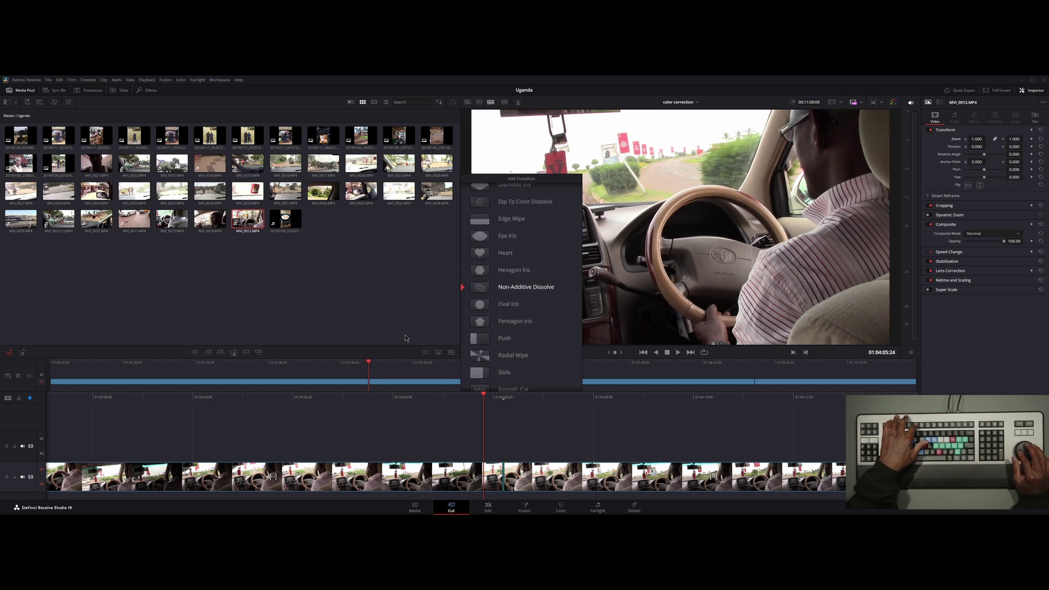
key(Down)
key(Down)
key(Down)
key(Down)
key(Down)
key(Down)
key(Down)
key(Down)
key(Down)
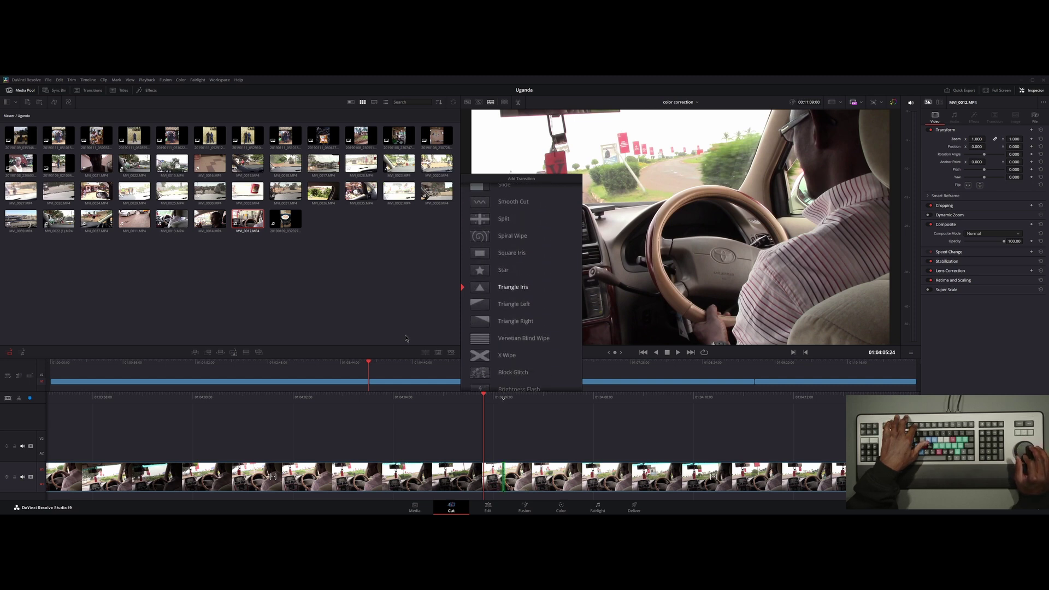
key(Down)
key(Return)
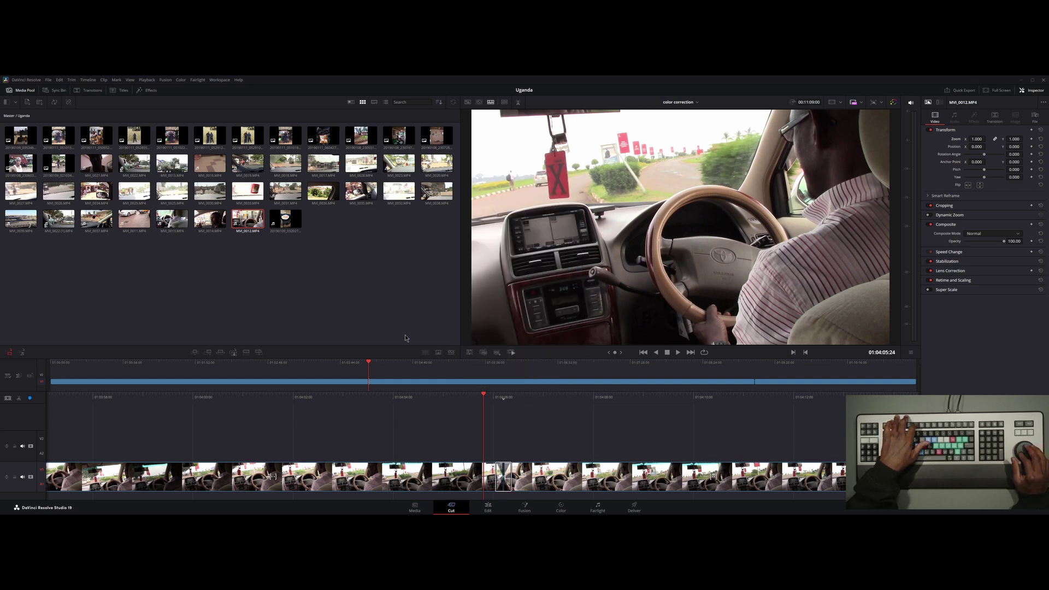
Lengthen the Triangle Right transition on both sides of the cut and delete it
key(Left)
key(Left)
key(Left)
key(Left)
key(Left)
key(Left)
key(Left)
key(Left)
key(Left)
key(Left)
key(Right)
key(Right)
key(Right)
key(Right)
key(Right)
key(Right)
key(Right)
key(Right)
key(Right)
key(Right)
key(Right)
key(Right)
key(Right)
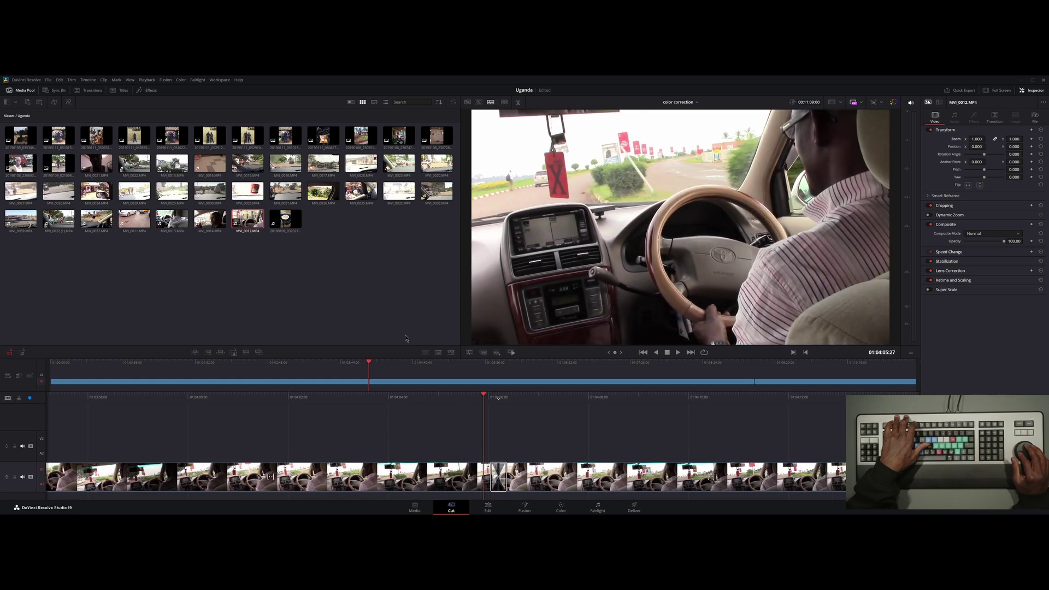
key(comma)
key(comma)
key(comma)
key(comma)
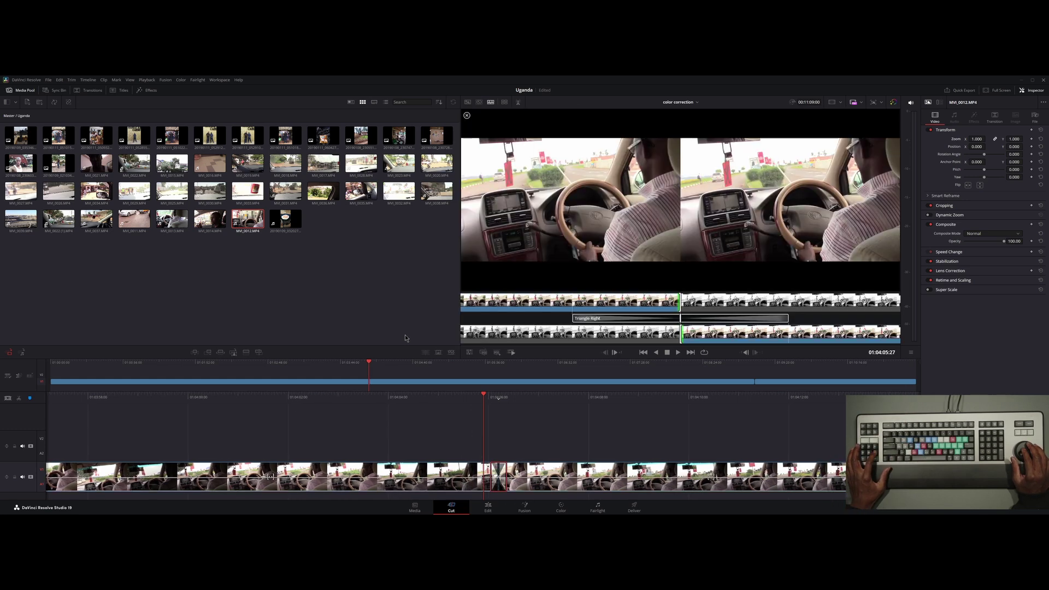
key(period)
key(period)
key(period)
key(period)
key(period)
key(period)
key(period)
key(period)
key(period)
key(period)
key(period)
key(period)
key(period)
key(period)
key(period)
key(period)
key(period)
key(period)
key(period)
key(period)
key(comma)
key(comma)
key(comma)
key(comma)
key(comma)
key(comma)
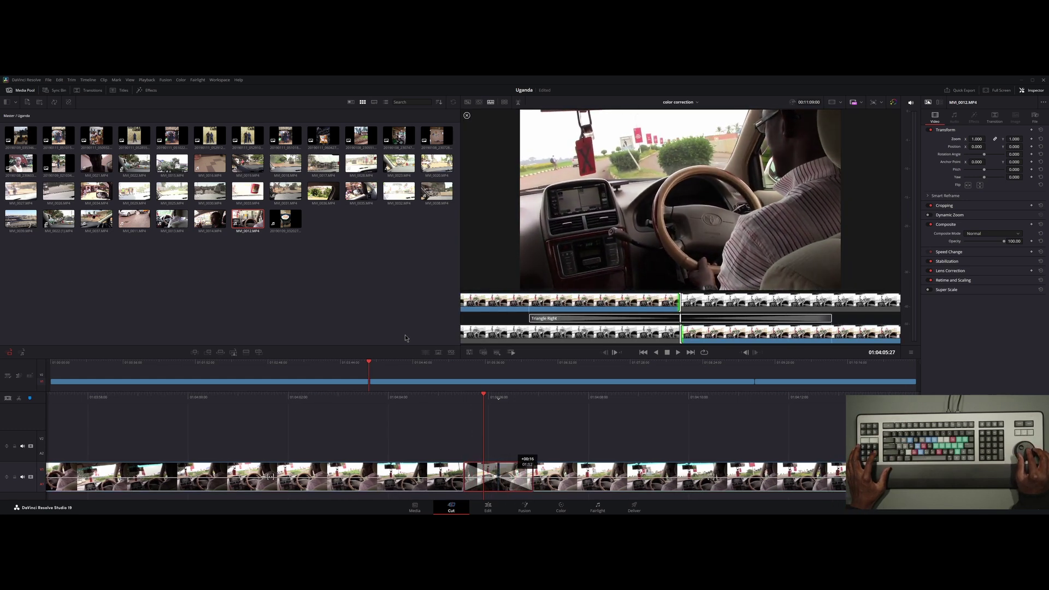
key(comma)
key(comma)
key(comma)
key(comma)
key(comma)
key(period)
key(period)
key(period)
key(period)
key(period)
key(period)
key(period)
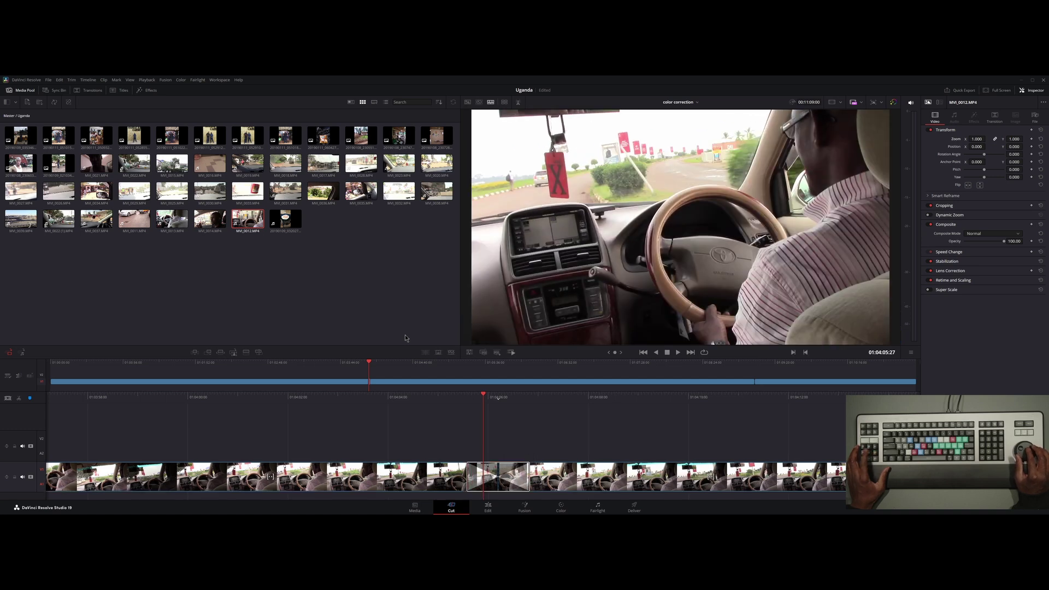
key(Delete)
Move the playhead onto the earlier cut at 01:04:06:06 and select that edit point
key(Right)
key(Right)
key(Right)
key(Right)
key(Right)
key(Right)
key(Right)
key(Right)
key(Right)
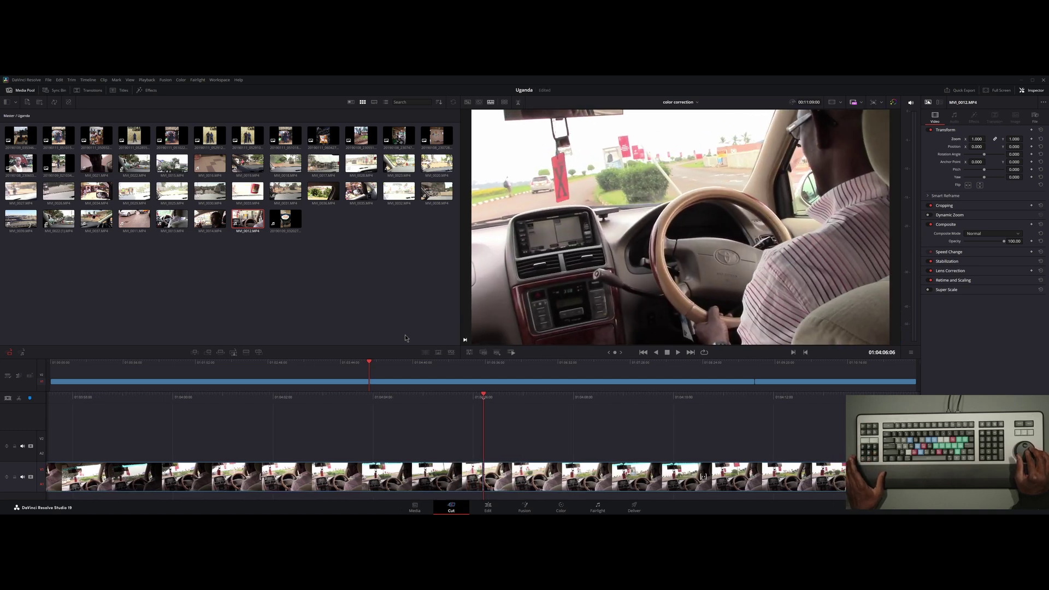
key(v)
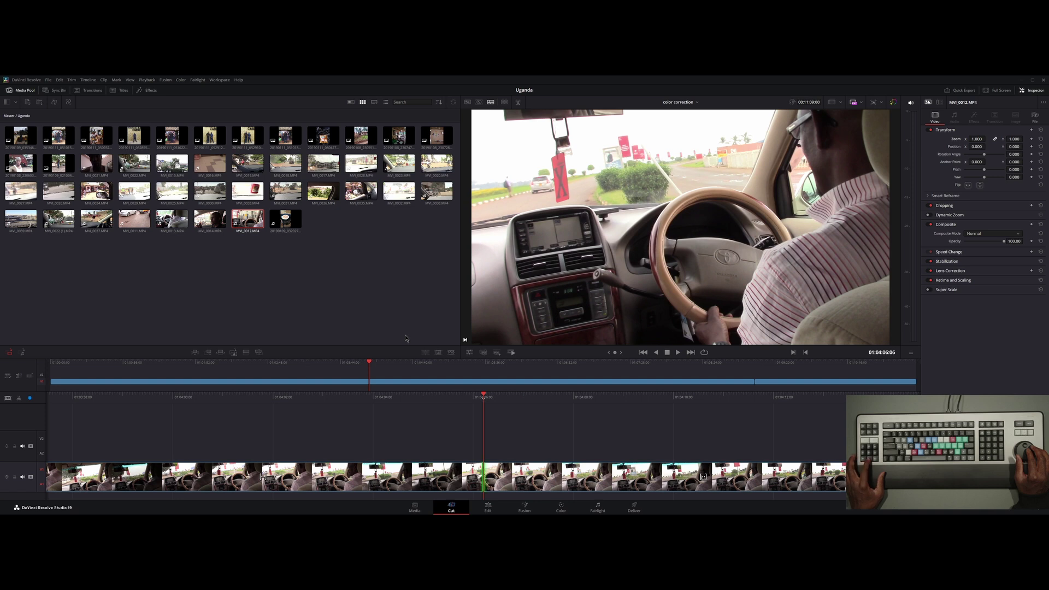
Add a Cross Dissolve at the selected edit point and show its transition settings
key(ctrl+t)
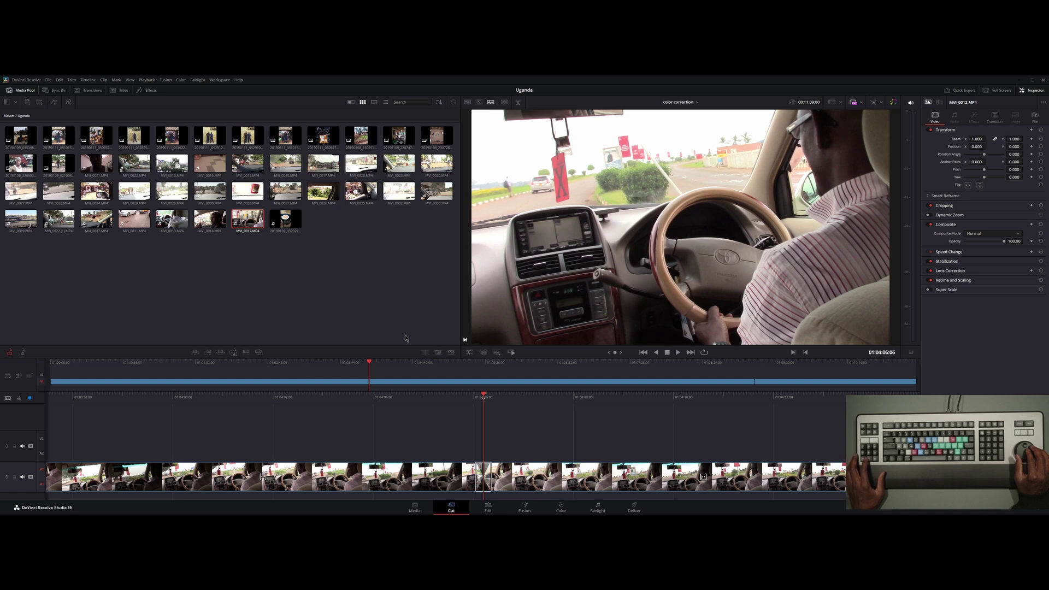
key(ctrl+t)
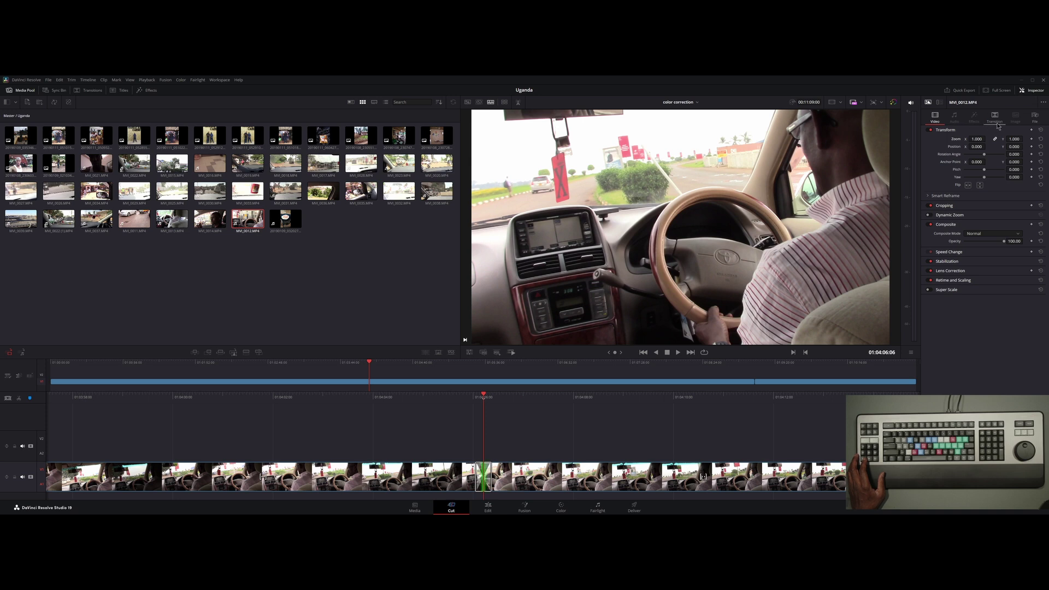
click(997, 118)
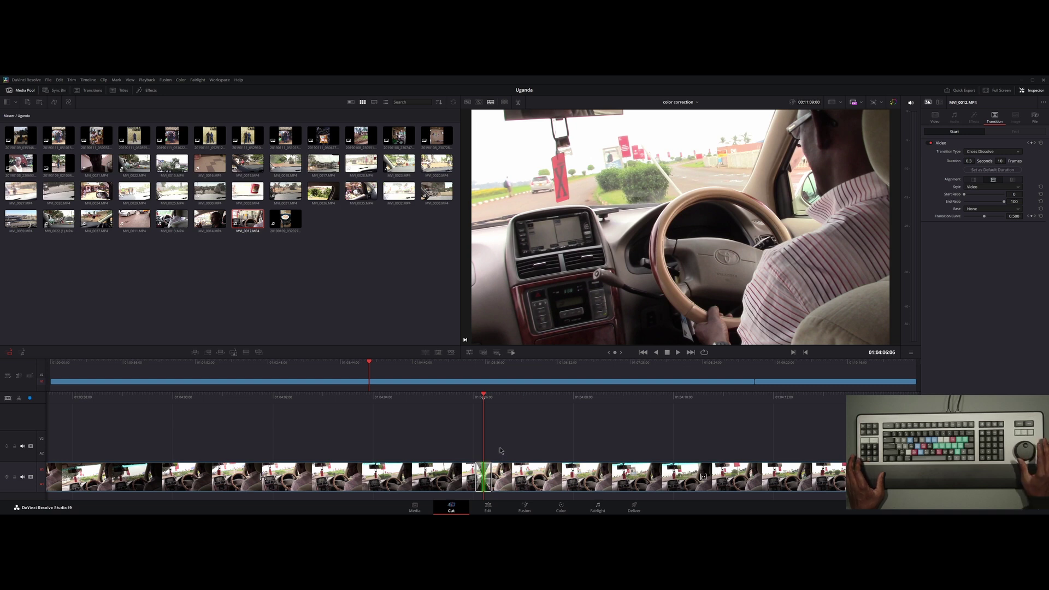
Replace the Cross Dissolve at the cut with a Smooth Cut transition and select it
key(Delete)
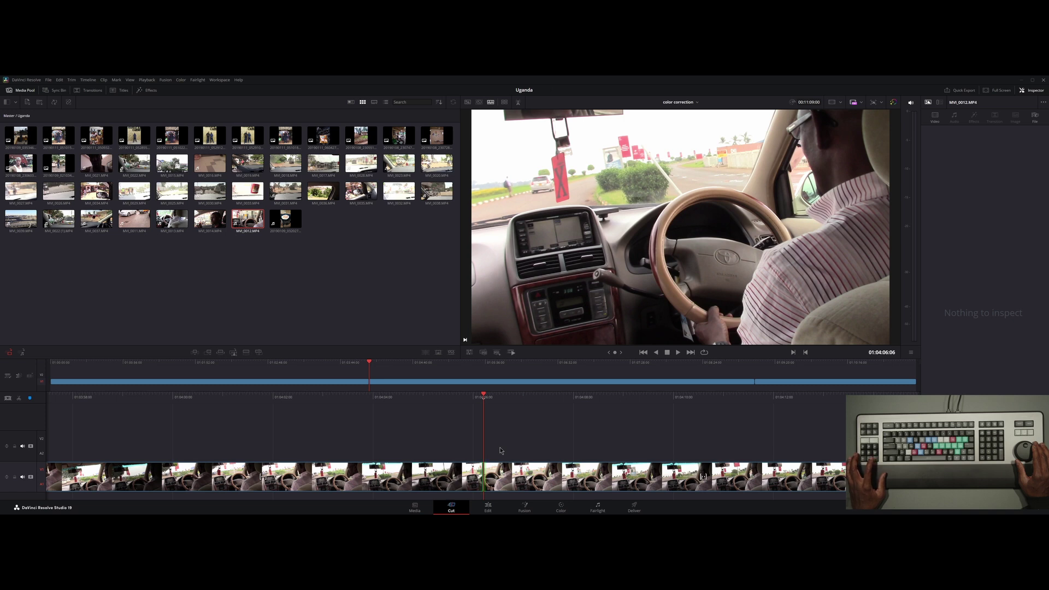
key(ctrl+t)
key(v)
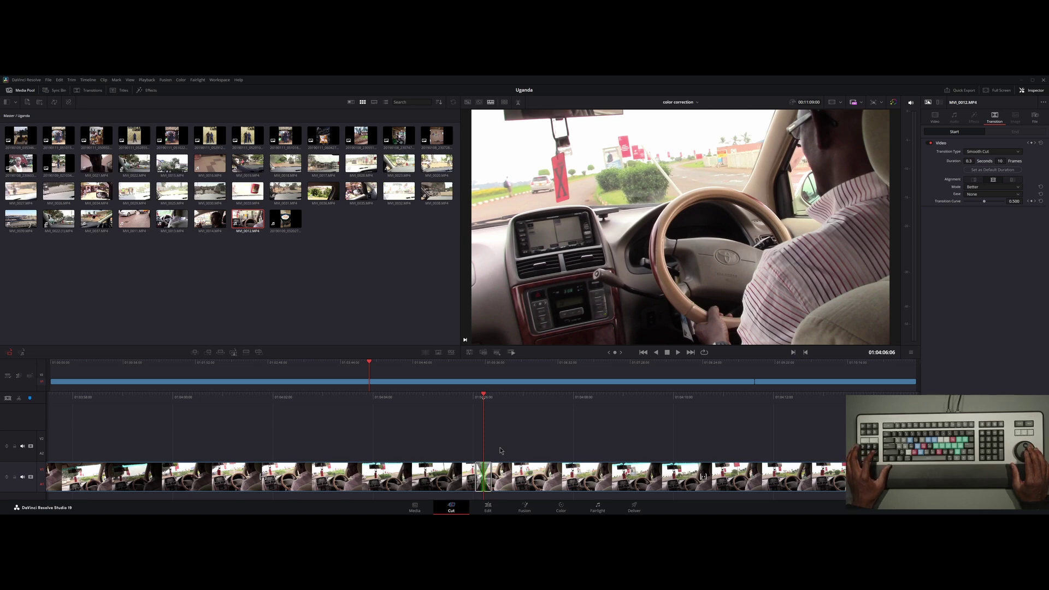
Lengthen the Smooth Cut transition to 32 frames
key(period)
key(period)
key(period)
key(period)
key(period)
key(period)
key(period)
key(period)
key(period)
key(period)
key(period)
key(period)
key(period)
key(period)
key(period)
key(period)
key(period)
key(period)
key(period)
key(comma)
key(comma)
key(comma)
key(comma)
key(comma)
key(comma)
key(comma)
key(comma)
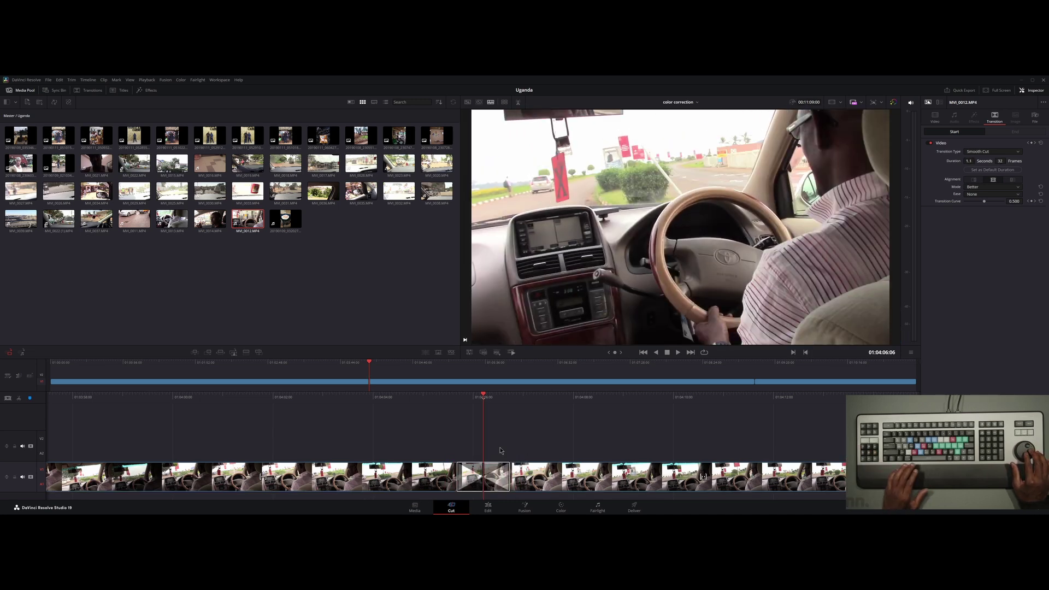
Move the playhead ahead of the Smooth Cut transition and play through the cut to preview it
key(Left)
key(Left)
key(Left)
key(Left)
key(Left)
key(Left)
key(Left)
key(Left)
key(Left)
key(Left)
key(Left)
key(Left)
key(Left)
key(Left)
key(Left)
key(Left)
key(Left)
key(Left)
key(Left)
key(Left)
key(space)
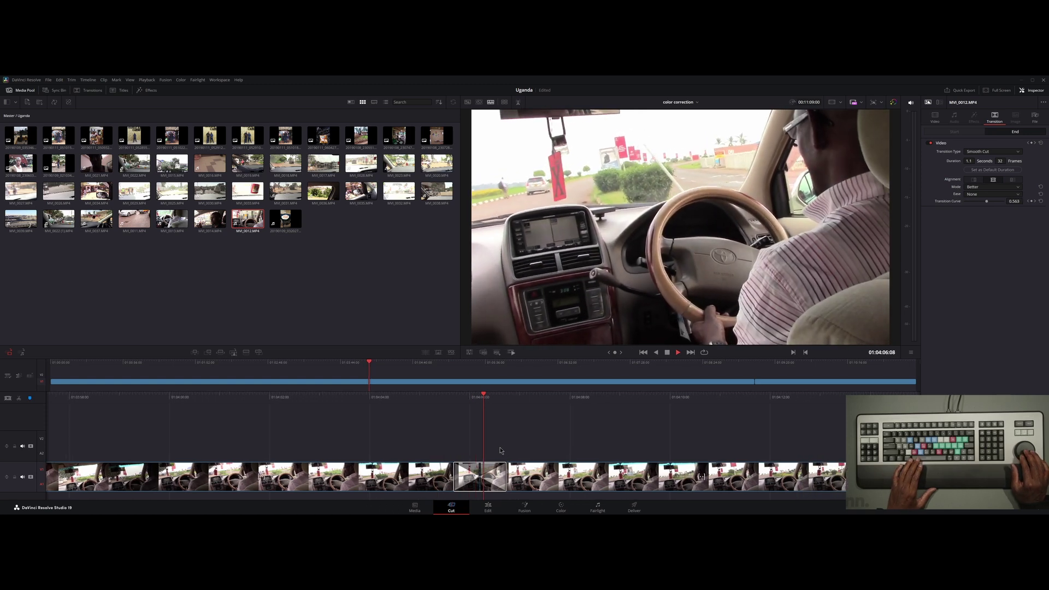
key(space)
key(Left)
key(Left)
key(Left)
key(Left)
key(Left)
key(Left)
key(Left)
key(Left)
key(Left)
key(Left)
key(Left)
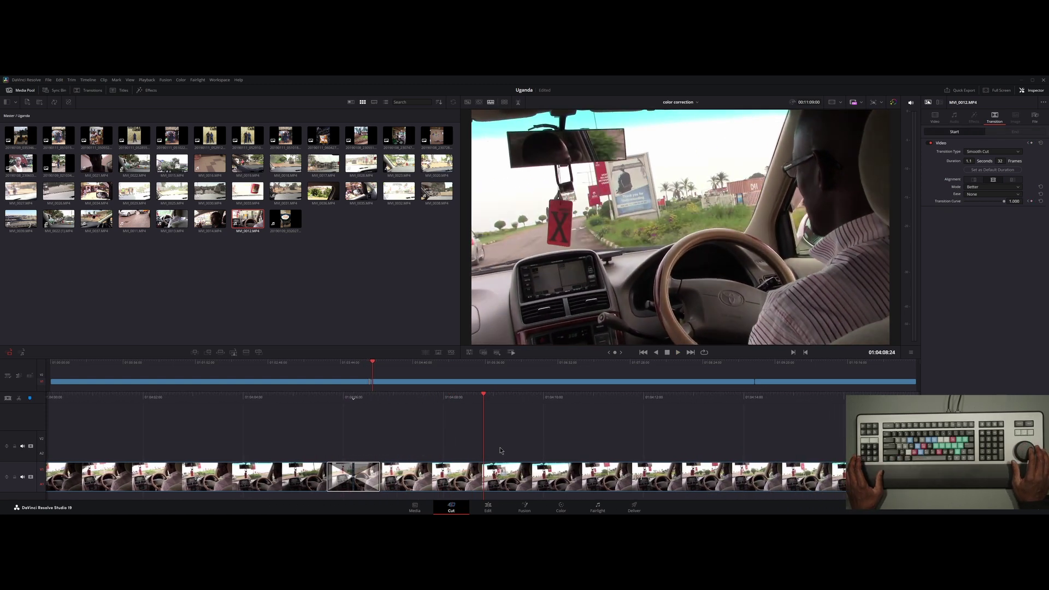
Delete the Smooth Cut transition and return the playhead to the cut at 01:04:06:06
key(Delete)
key(Left)
key(Left)
key(Left)
key(Left)
key(Left)
key(Left)
key(Left)
key(Left)
key(Left)
key(Left)
key(Left)
key(Left)
key(Left)
key(Left)
key(Left)
key(Left)
key(Left)
key(Left)
key(Left)
key(Left)
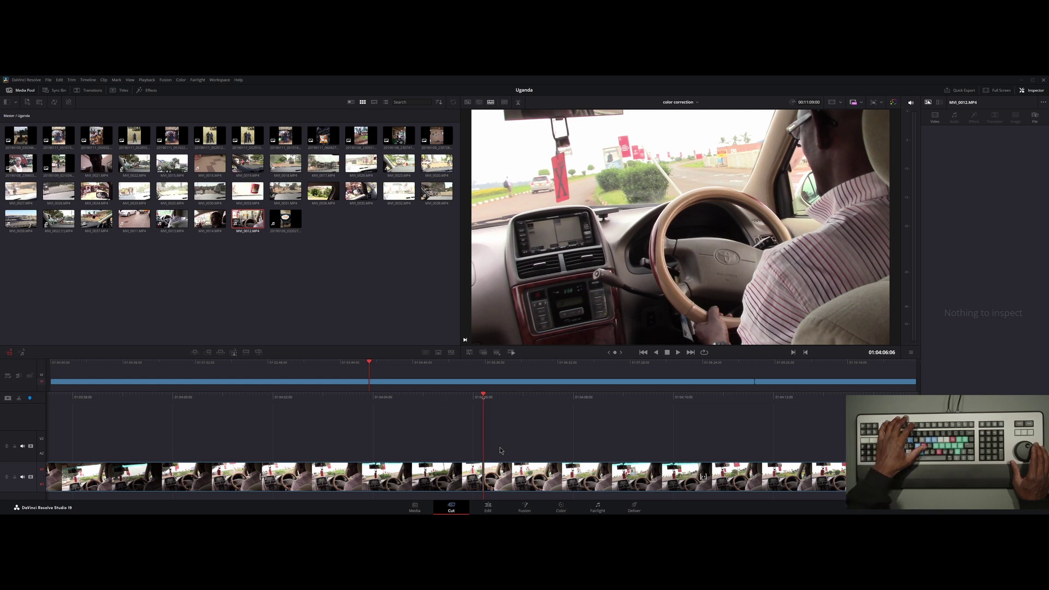
Browse the available transitions and add a Foreground Wipe at the cut
key(ctrl+t)
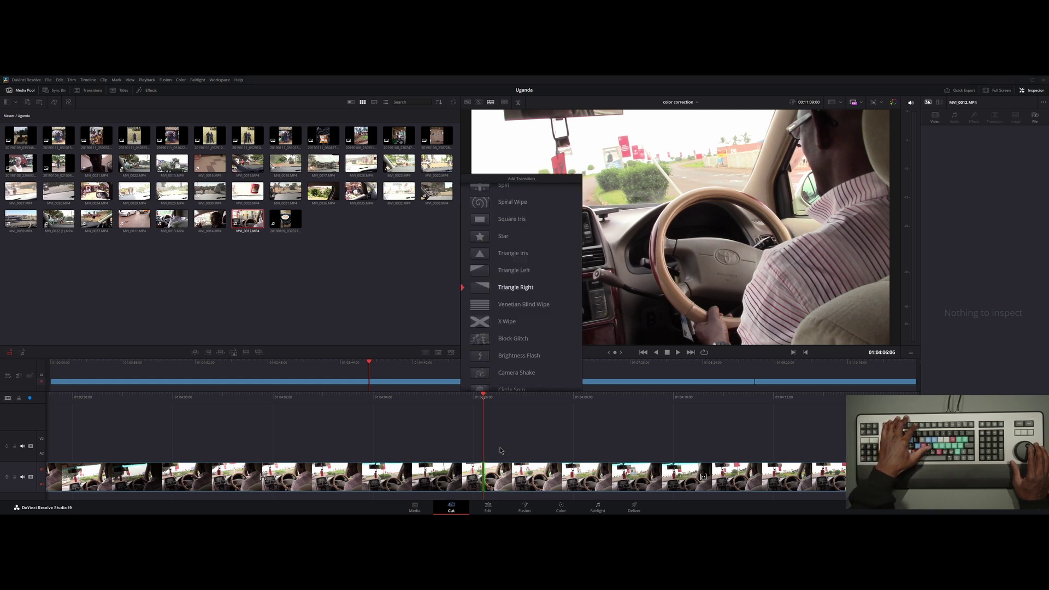
key(Down)
key(Down)
key(Down)
key(Down)
key(Down)
key(Down)
key(Down)
key(Down)
key(Down)
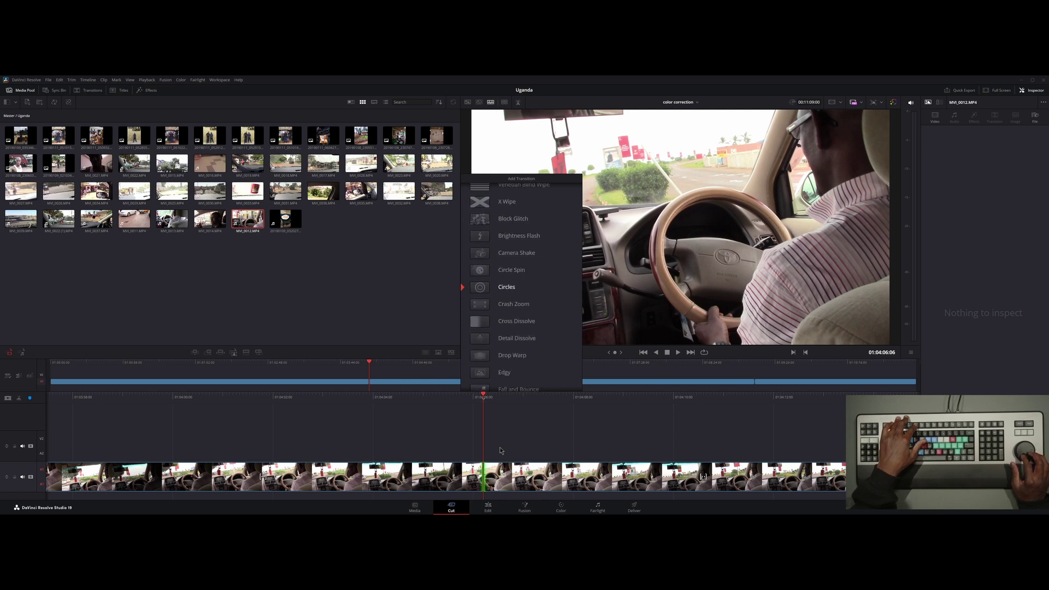
key(Down)
key(Down)
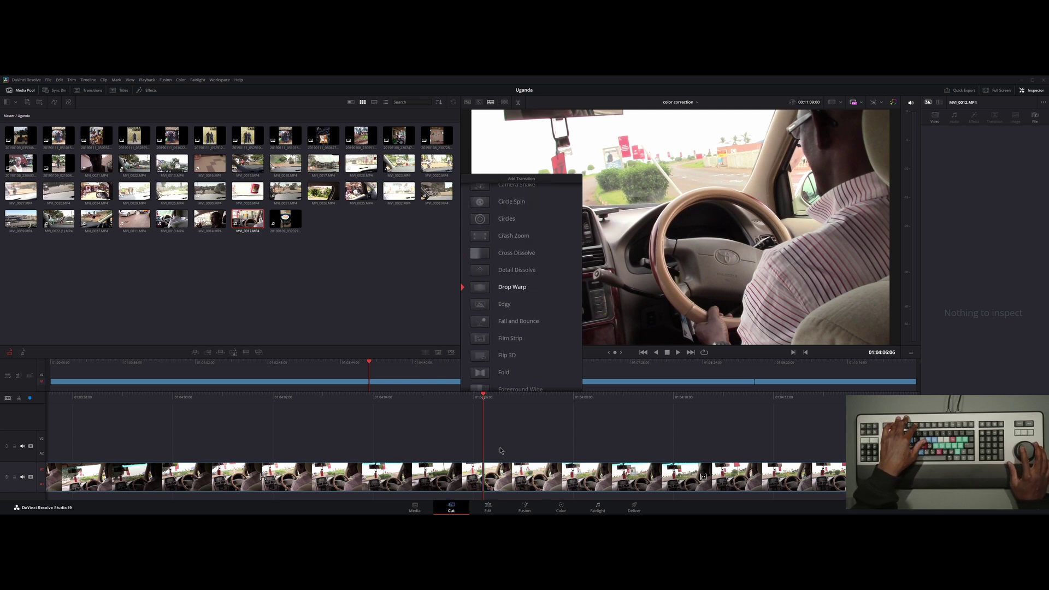
key(Down)
key(Down)
key(Down)
key(Down)
key(Down)
key(Down)
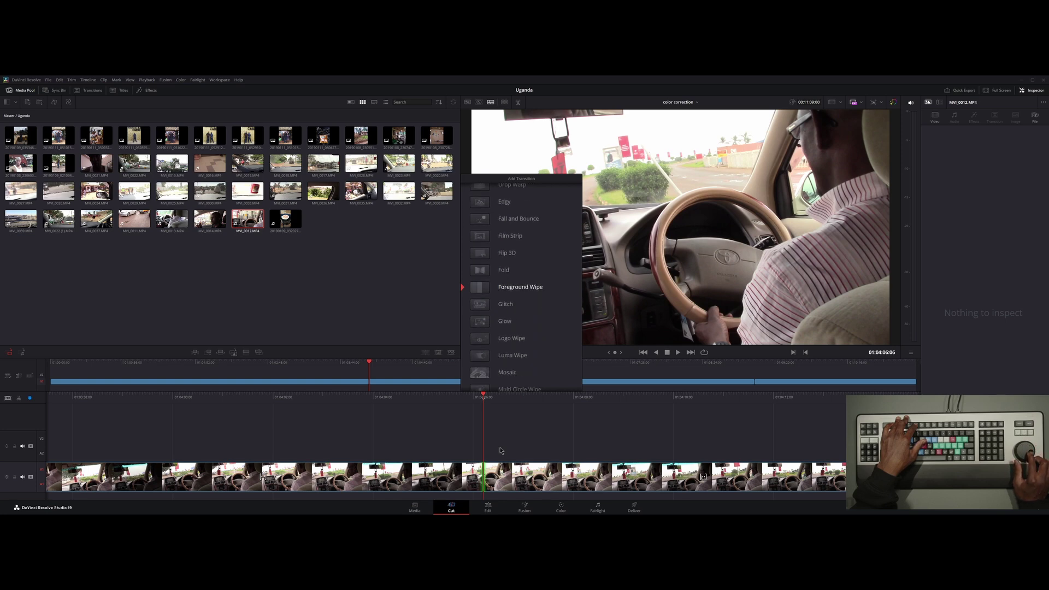
key(Return)
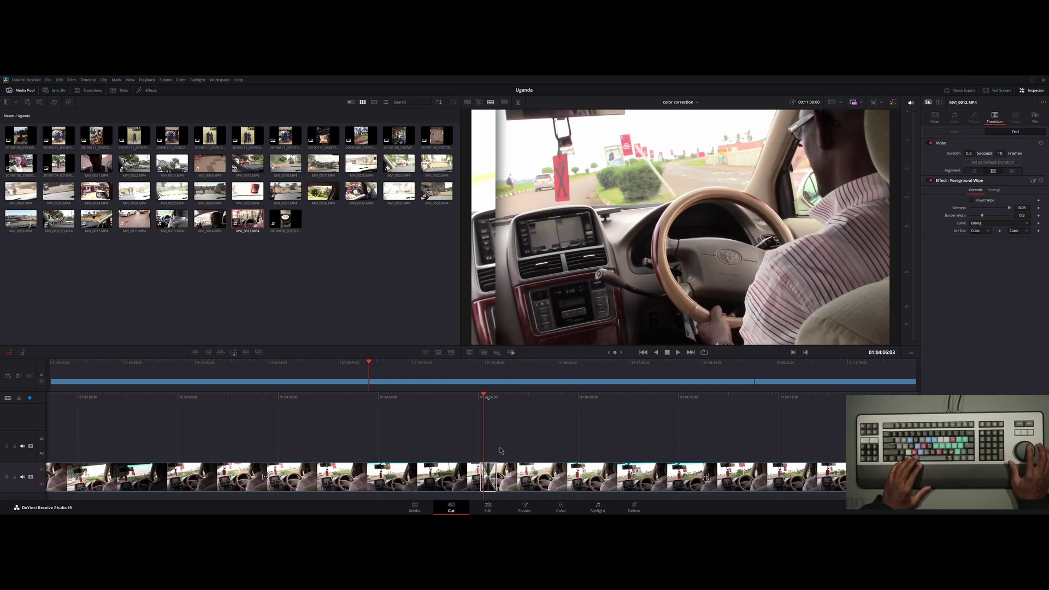
Preview the Foreground Wipe from before the cut and bring the playhead back to 01:04:06:06
key(Left)
key(Left)
key(Left)
key(Left)
key(Left)
key(Left)
key(Left)
key(Left)
key(Left)
key(Left)
key(Left)
key(Left)
key(space)
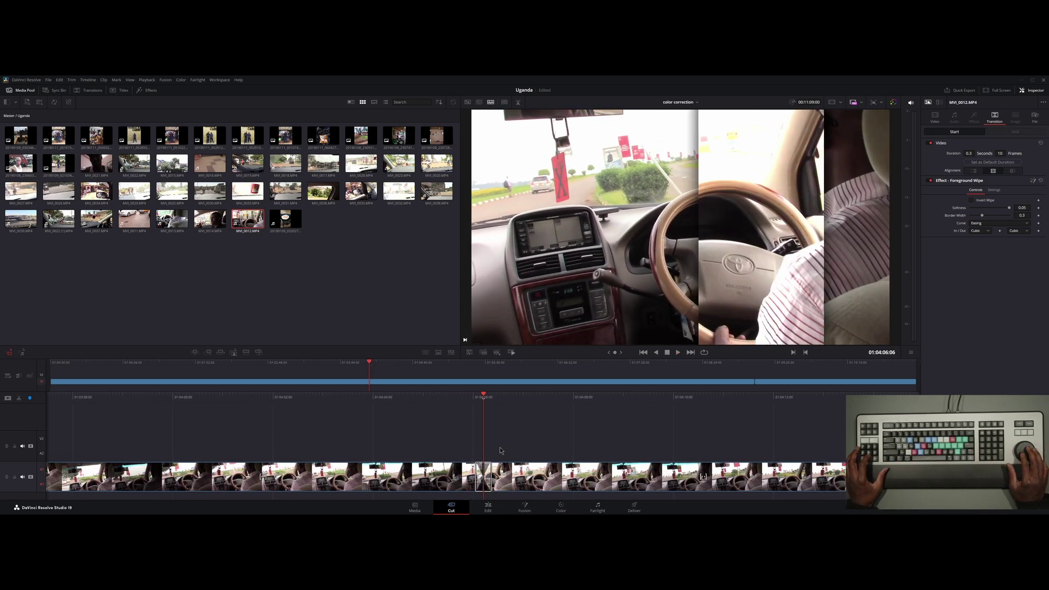
Lengthen the Foreground Wipe transition to 62 frames
key(shift+period)
key(shift+period)
key(shift+period)
key(shift+period)
key(shift+period)
key(period)
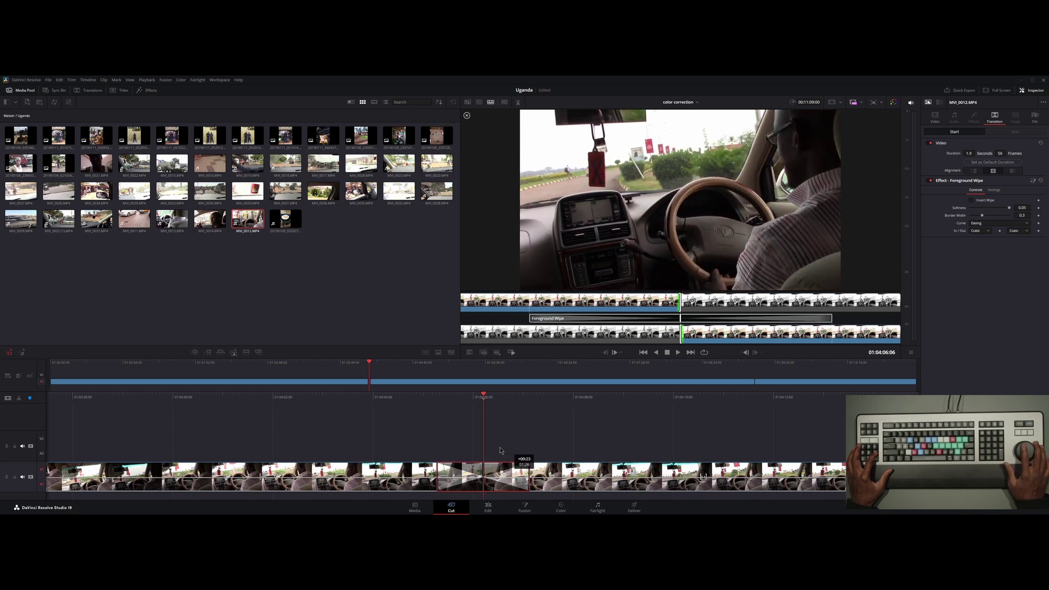
Play through the lengthened Foreground Wipe to review it
key(Left)
key(Left)
key(Left)
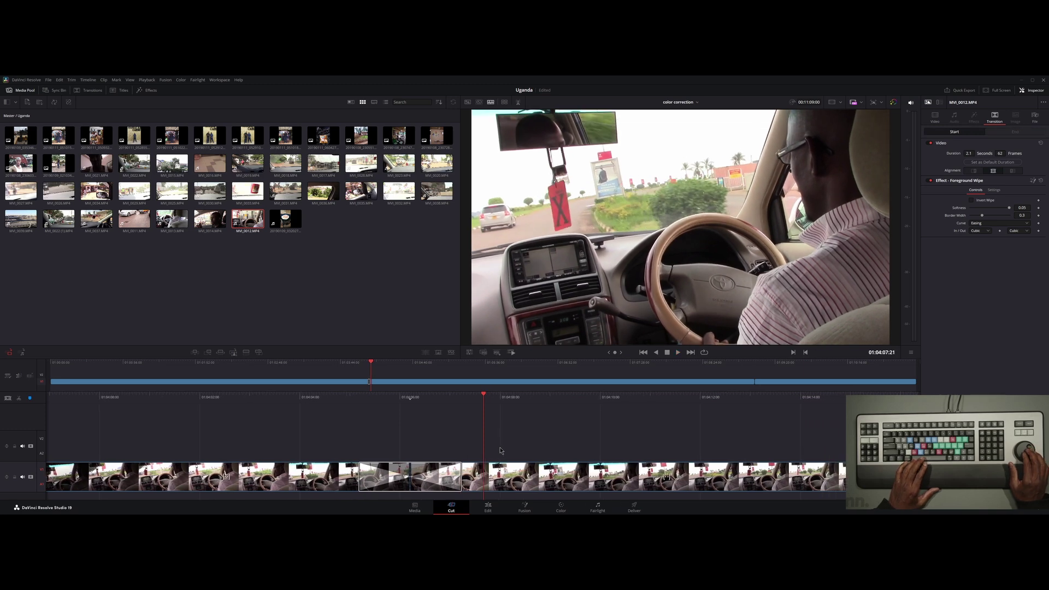
Select the edit point under the Foreground Wipe and scrub the playhead through the transition's start and the footage before it
key(v)
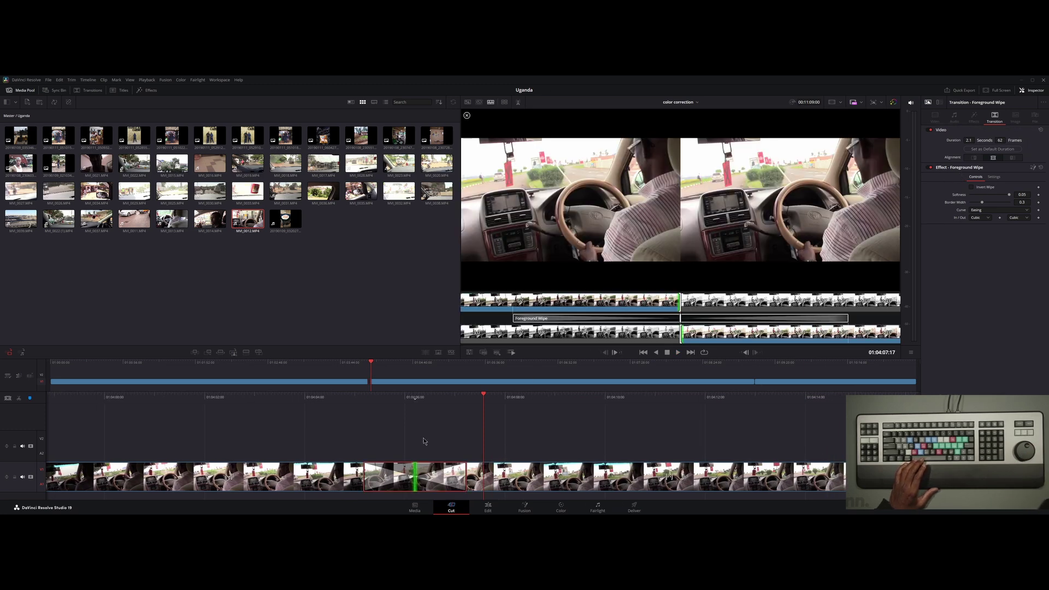
key(Left)
key(Left)
key(Left)
key(Left)
key(Left)
key(Left)
key(Left)
key(Left)
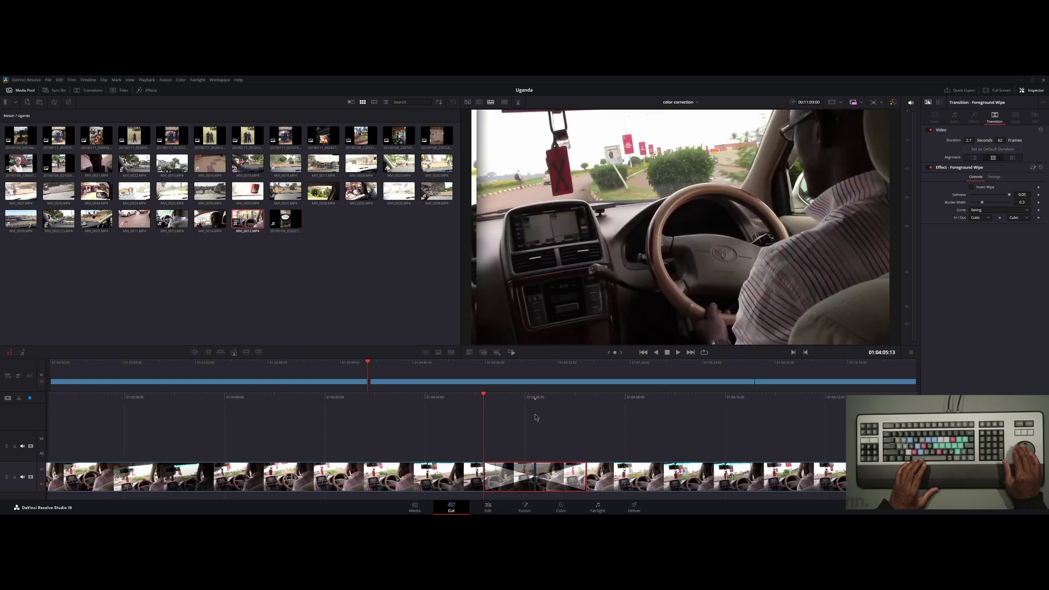
key(Left)
key(Left)
key(Left)
key(Left)
key(Right)
key(Right)
key(Right)
key(Right)
key(Right)
key(Right)
key(Right)
key(Right)
key(Right)
key(Right)
key(Right)
key(Right)
key(Right)
key(Right)
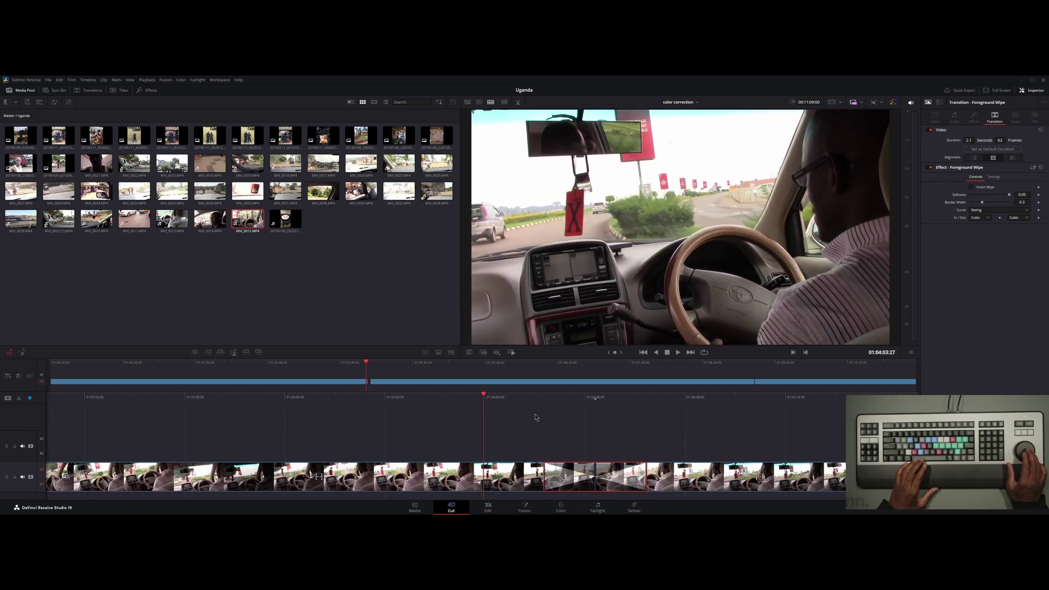
Delete the Foreground Wipe transition and split the clip at 01:04:05:02, ahead of the existing cut
key(t)
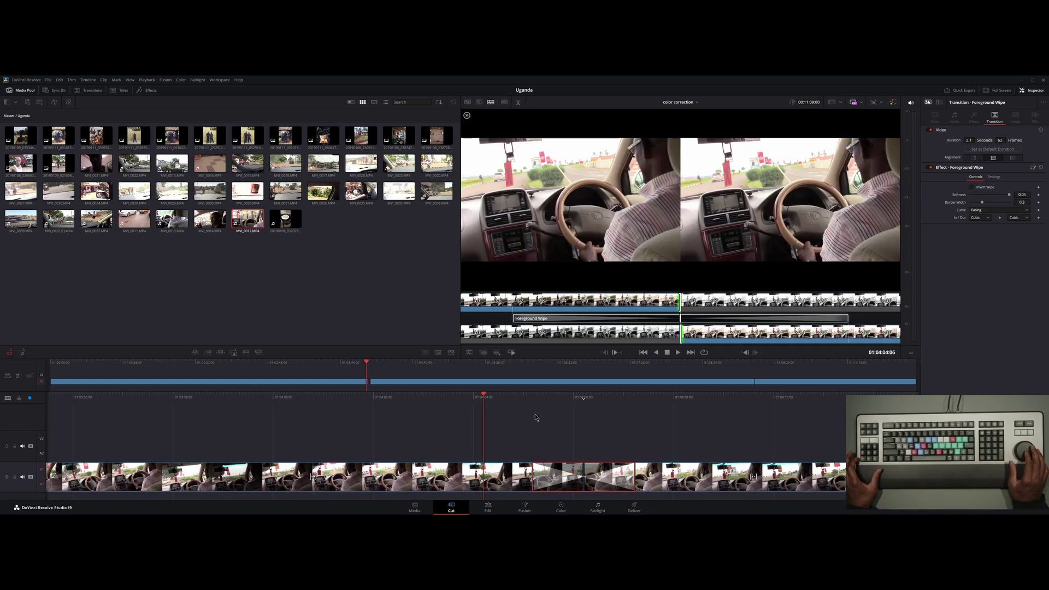
key(l)
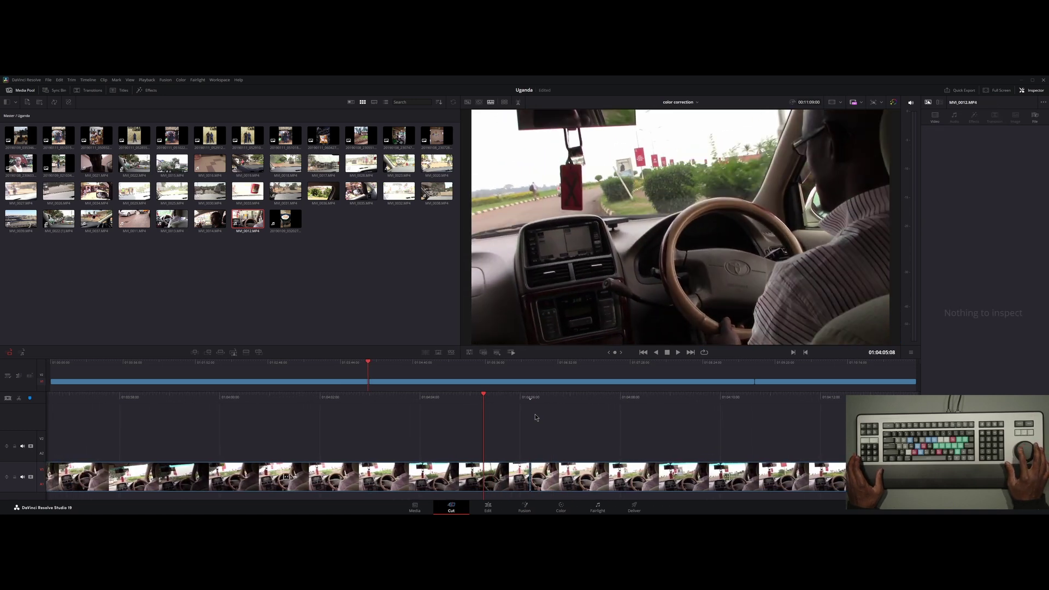
key(j)
key(Right)
key(Right)
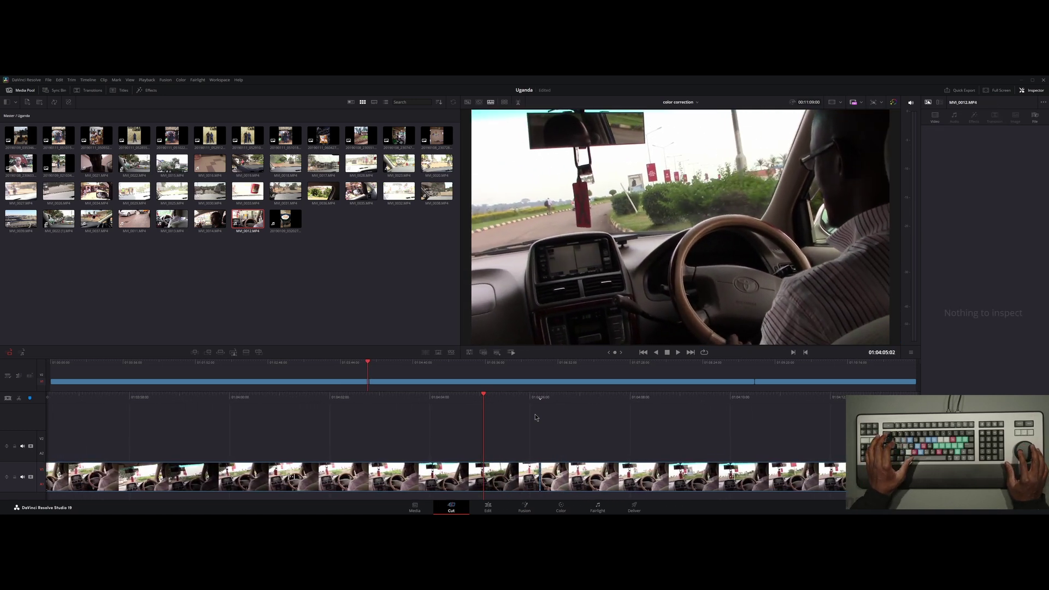
key(ctrl+b)
Position the playhead at 01:04:05:21, inside the short segment between the two cuts
key(Right)
key(Right)
key(Right)
key(Right)
key(Right)
key(Right)
key(Right)
key(Right)
key(Right)
key(Right)
key(Right)
key(Right)
key(Right)
key(Right)
key(Right)
key(Right)
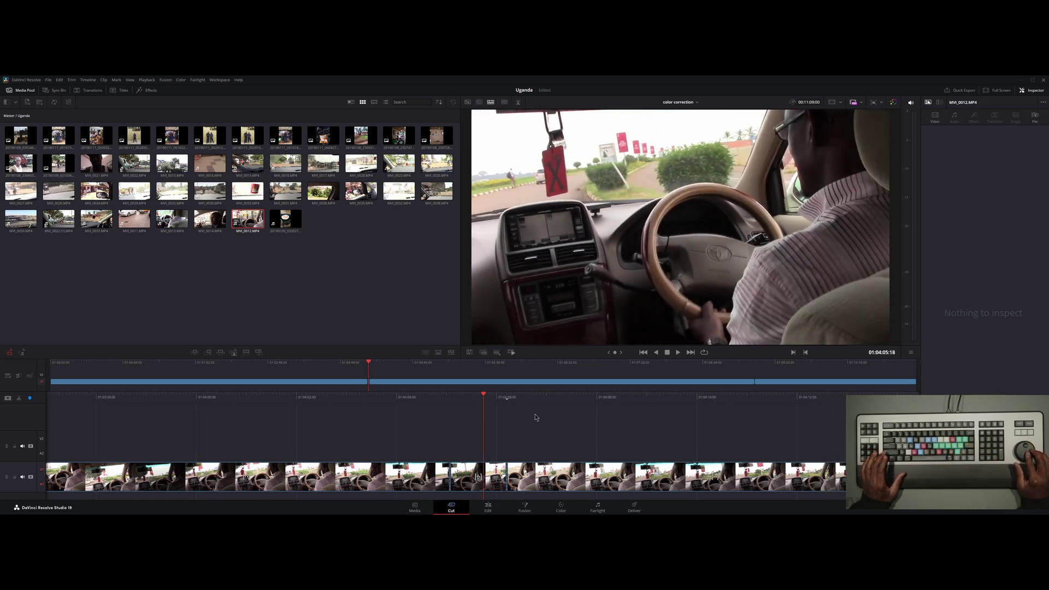
key(Right)
key(Right)
key(Right)
key(Right)
key(Right)
key(Left)
key(Left)
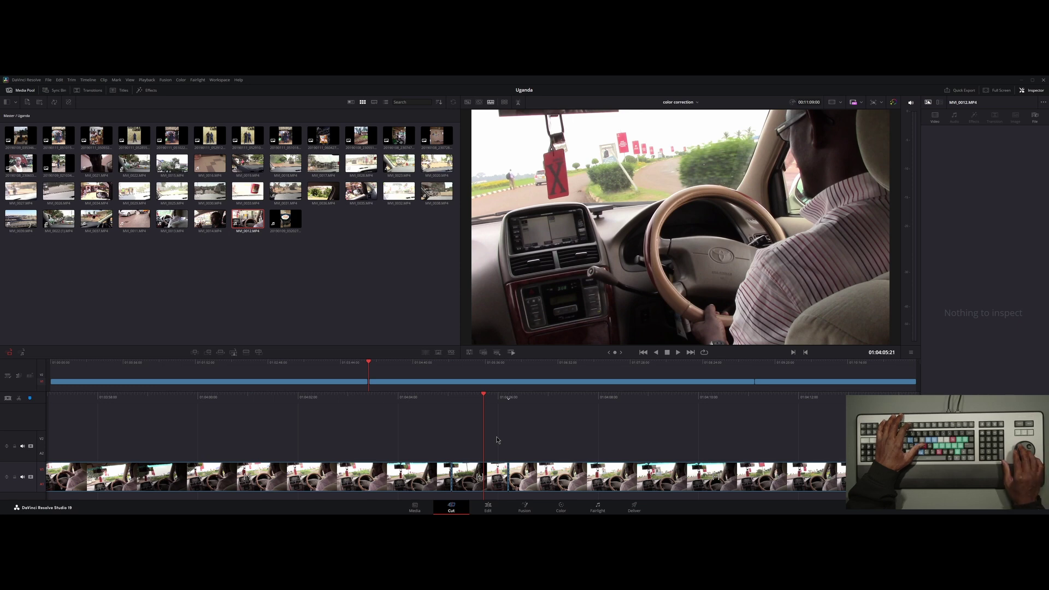
Turn the short segment between the two cuts into a freeze frame from its first frame at 01:04:05:02
key(Left)
key(Left)
key(Left)
key(Left)
key(Left)
key(Left)
key(Left)
key(Left)
key(Left)
key(Left)
key(Left)
key(Left)
key(Left)
key(Left)
key(Left)
key(Left)
key(Left)
key(Left)
key(Left)
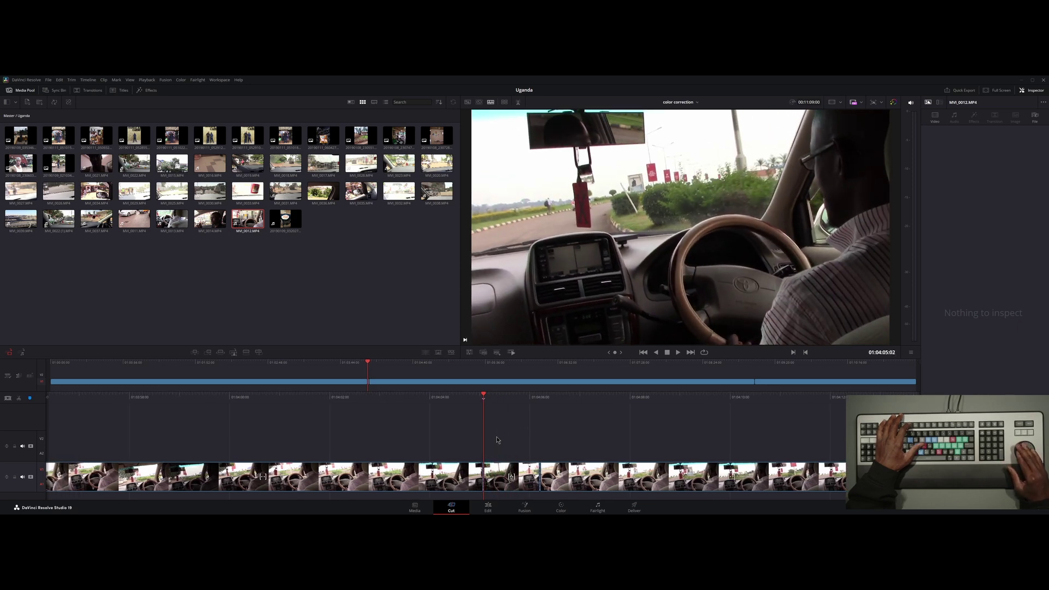
key(shift+r)
Scrub forward through the frozen segment and back to 01:04:04:27 in the footage just before it
key(Right)
key(Right)
key(Right)
key(Right)
key(Right)
key(Right)
key(Right)
key(Right)
key(Right)
key(Right)
key(Right)
key(Right)
key(Right)
key(Right)
key(Right)
key(Right)
key(Right)
key(Right)
key(Right)
key(Right)
key(Right)
key(Right)
key(Right)
key(Right)
key(Right)
key(Right)
key(Right)
key(Right)
key(Right)
key(Right)
key(Right)
key(Right)
key(Left)
key(Left)
key(Left)
key(Left)
key(Left)
key(Left)
key(Left)
key(Left)
key(Left)
key(Left)
key(Left)
key(Left)
key(Left)
key(Left)
key(Left)
key(Left)
key(Left)
key(Left)
key(Left)
key(Left)
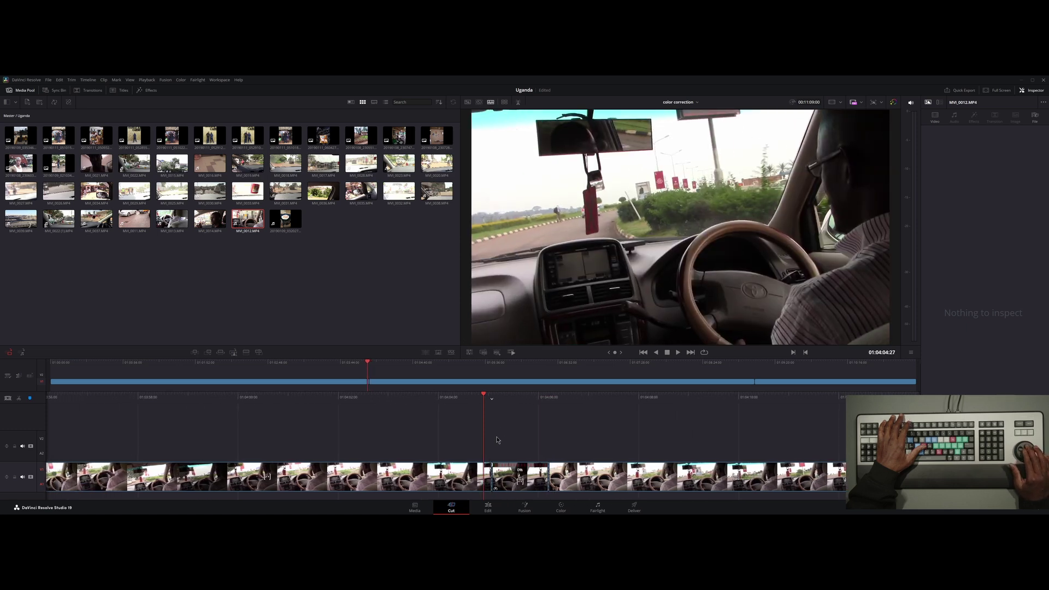
Play repeatedly from ahead of the freeze frame to past its end to review how the picture holds
key(l)
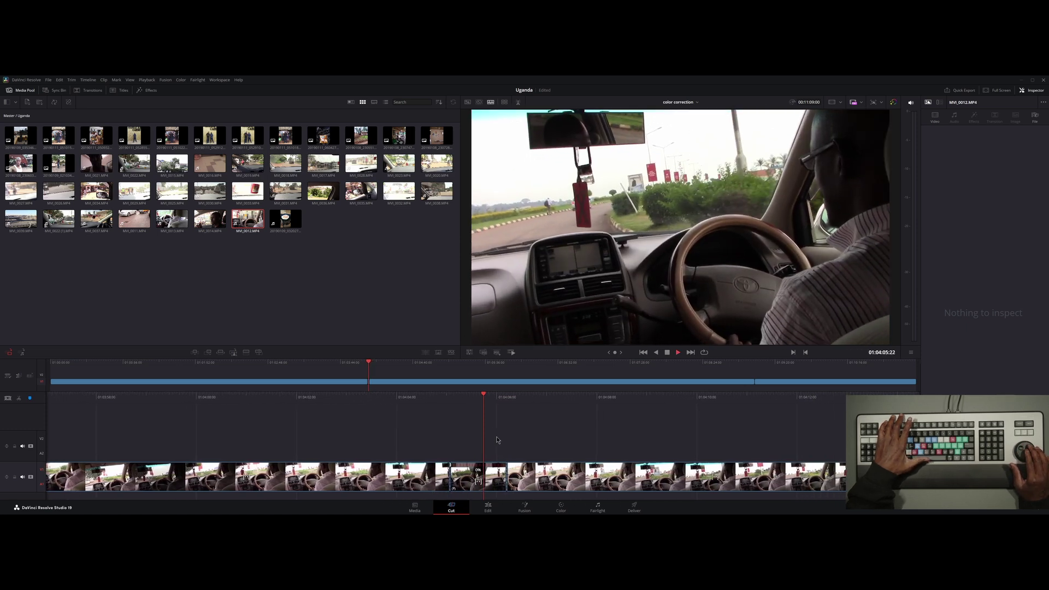
key(k)
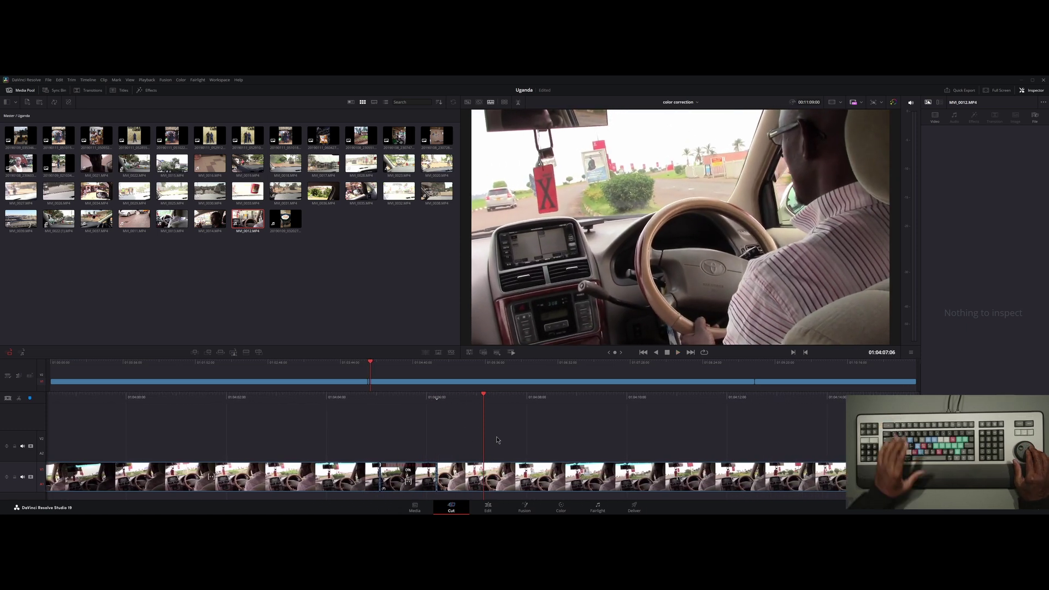
key(j)
key(l)
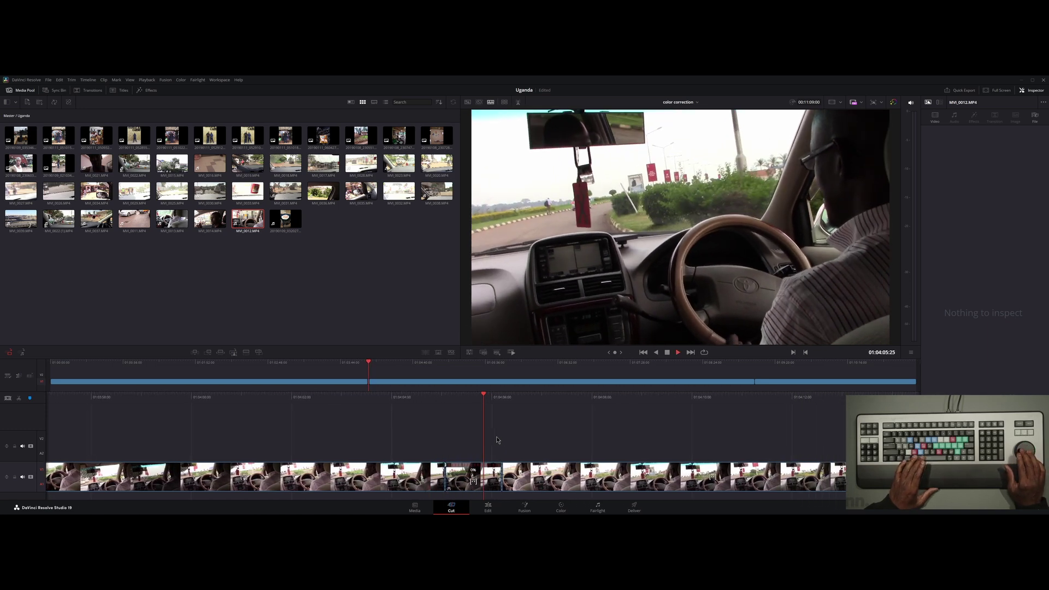
key(k)
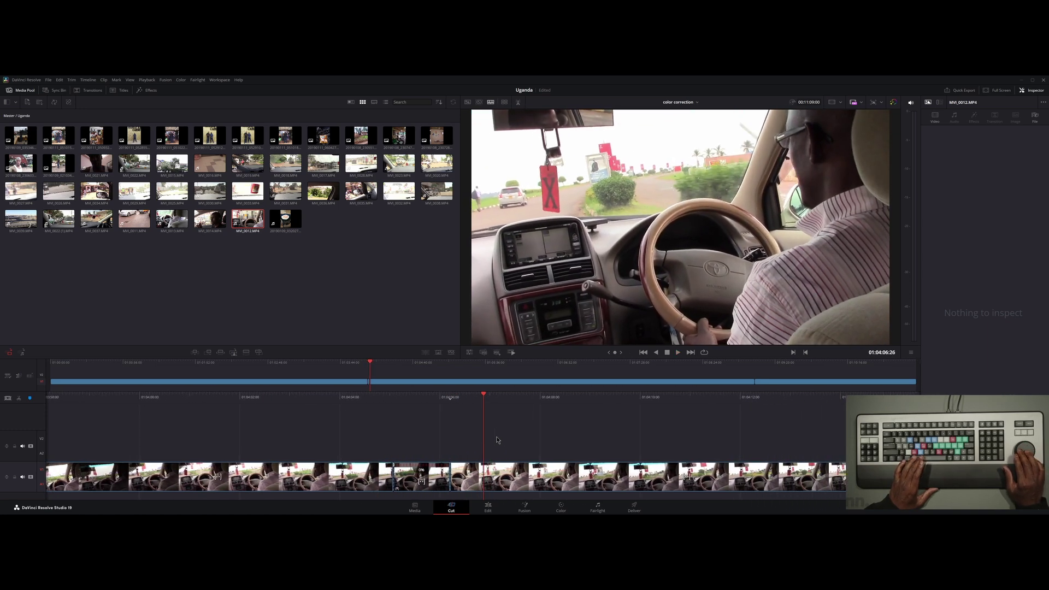
key(j)
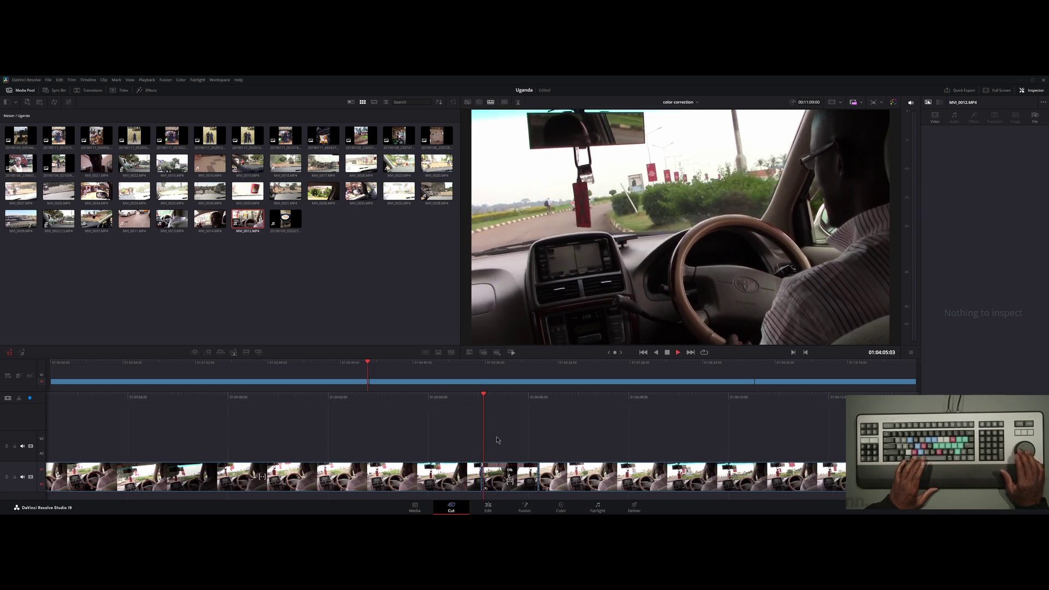
key(k)
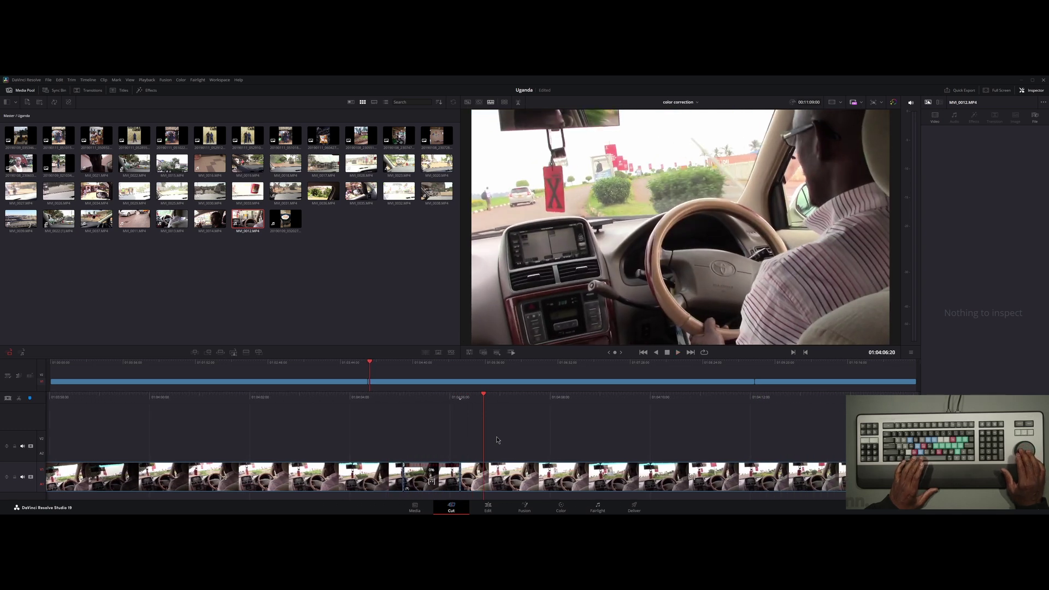
Undo the freeze frame and return the playhead to 01:04:05:09 inside the short segment
key(v)
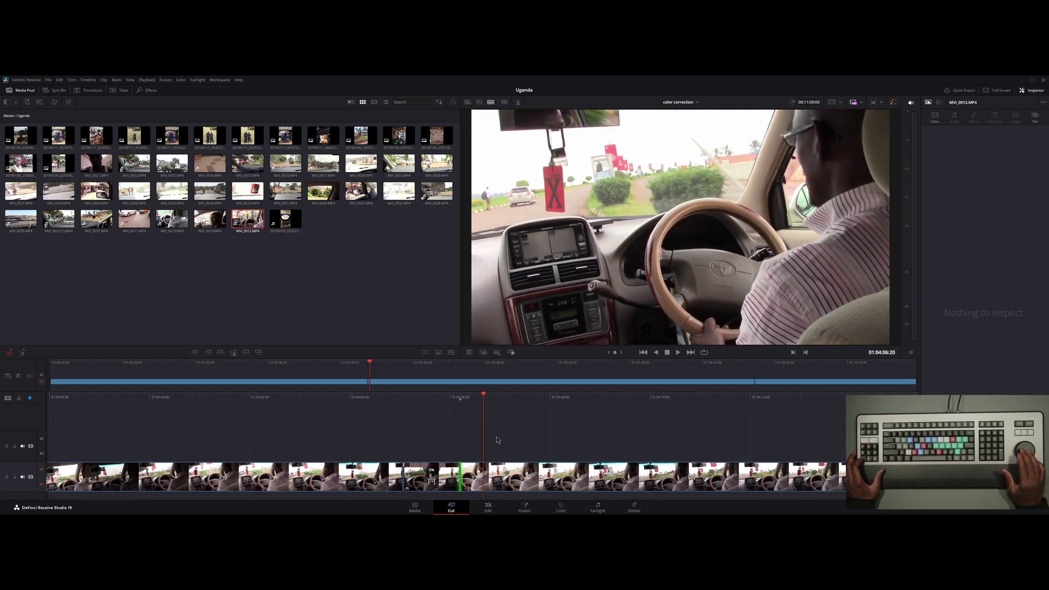
key(ctrl+z)
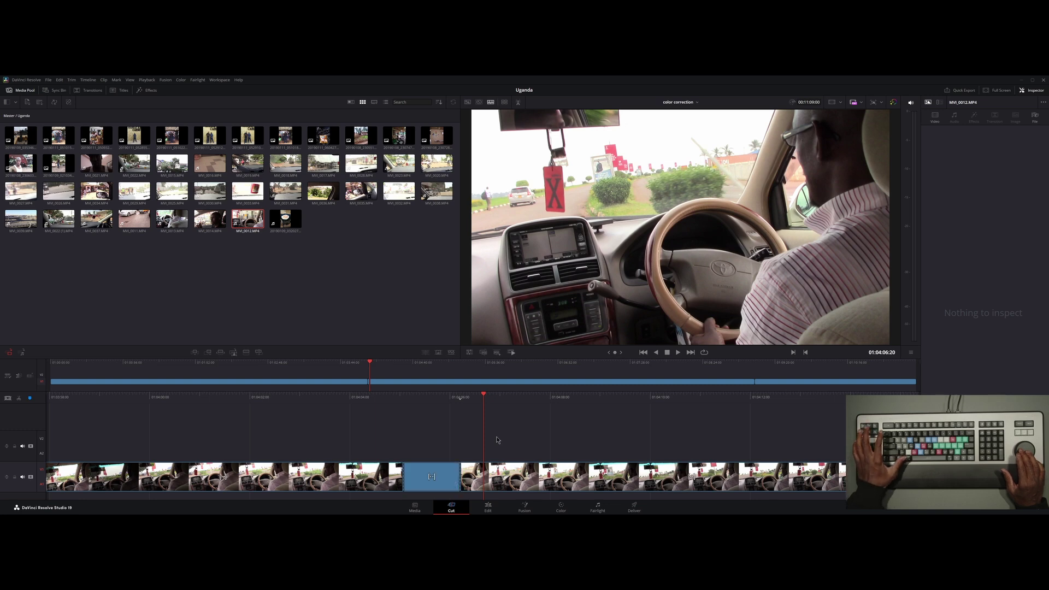
key(Left)
key(Left)
key(Left)
key(j)
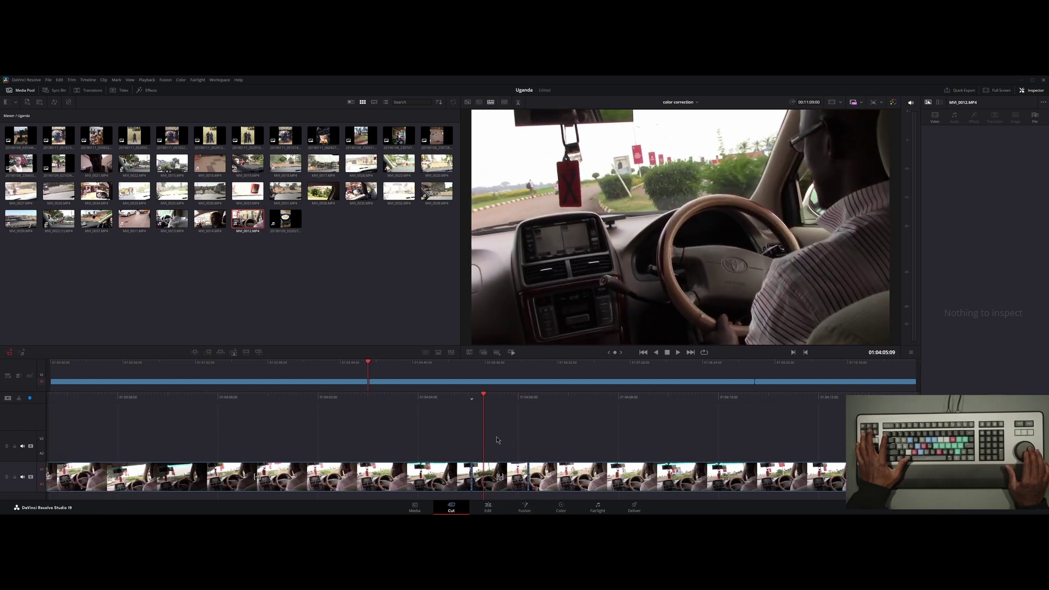
Move the short segment between the two cuts to the end of the timeline, after the last clip
key(Left)
key(Left)
key(Left)
key(Left)
key(Left)
key(Left)
key(Left)
key(Left)
key(Left)
key(Left)
key(Left)
key(Left)
key(Left)
key(Left)
key(Left)
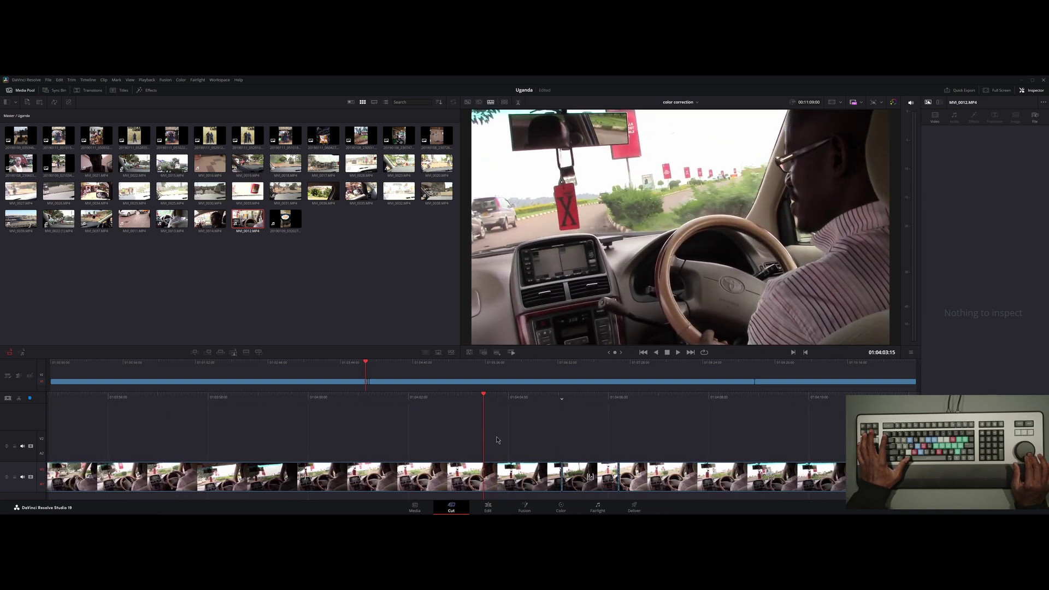
key(Right)
key(Right)
key(Right)
key(Right)
key(Right)
key(Right)
key(Right)
key(Right)
key(Right)
key(Right)
key(Right)
key(Right)
key(l)
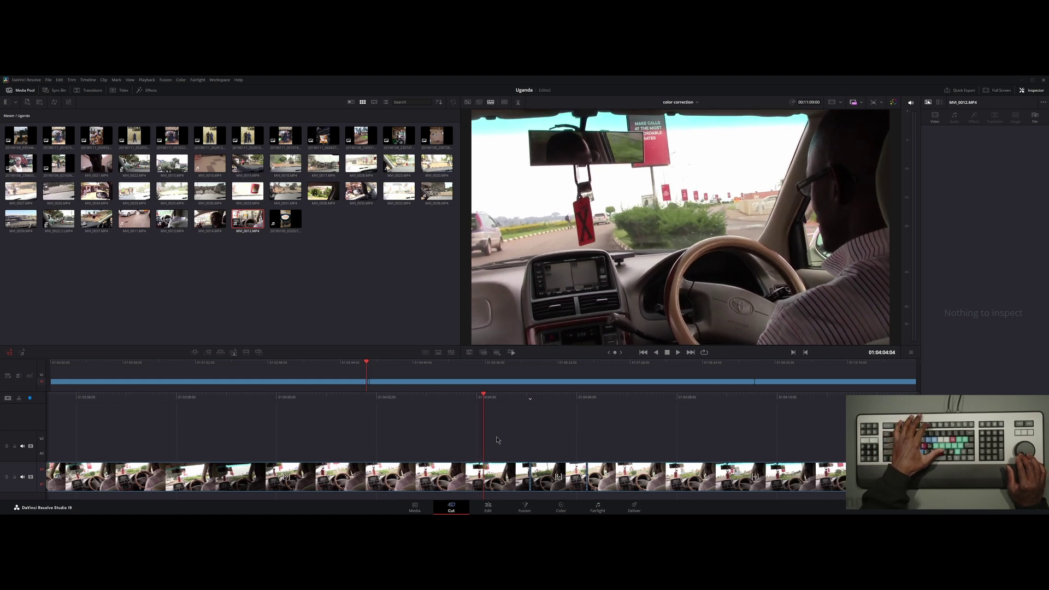
key(k)
key(End)
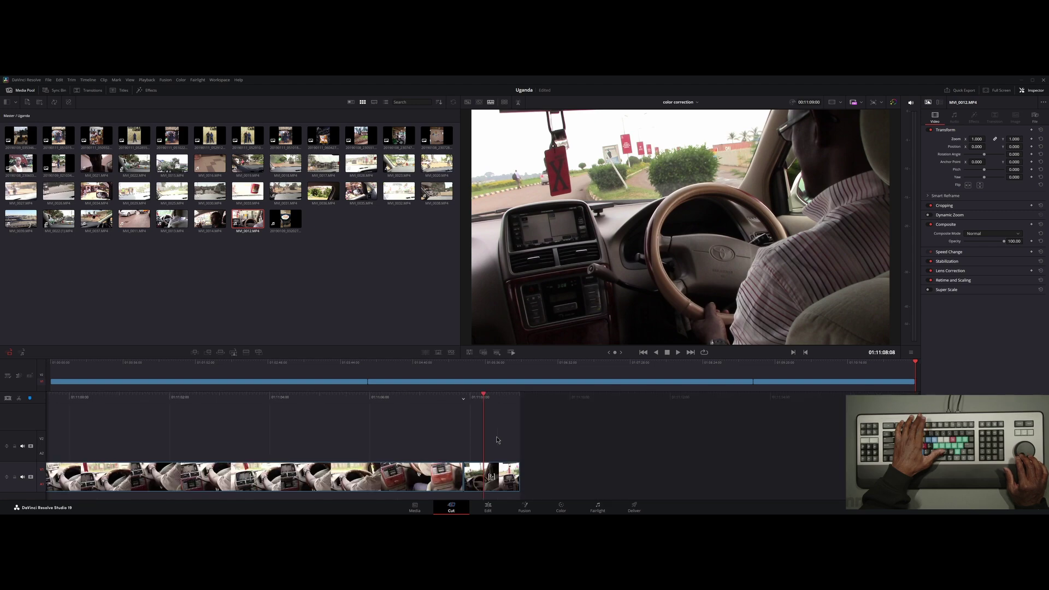
Scrub back and forth between the last clip's footage and the moved segment to check its position at the timeline's end
key(Left)
key(Left)
key(Left)
key(Left)
key(Left)
key(Left)
key(Left)
key(Left)
key(Left)
key(Left)
key(Left)
key(Left)
key(Left)
key(Left)
key(Left)
key(Left)
key(Left)
key(Left)
key(Left)
key(Left)
key(Right)
key(Right)
key(Right)
key(Right)
key(Right)
key(Right)
key(Right)
key(Right)
key(Right)
key(Right)
key(Right)
key(Right)
key(Right)
key(Right)
key(Right)
key(Right)
key(Right)
key(Right)
key(Right)
key(Right)
key(Left)
key(Left)
key(Left)
key(Left)
key(Left)
key(Left)
key(Left)
key(Left)
key(Left)
key(Left)
key(Left)
key(Left)
key(Left)
key(Left)
key(Left)
key(Left)
key(Left)
key(Left)
key(Left)
key(Left)
key(Right)
key(Right)
key(Right)
key(Right)
key(Right)
key(Right)
key(Right)
key(Right)
key(Right)
key(Right)
key(Right)
key(Right)
key(Right)
key(Right)
key(Right)
key(Right)
key(Right)
key(Right)
key(Right)
key(Right)
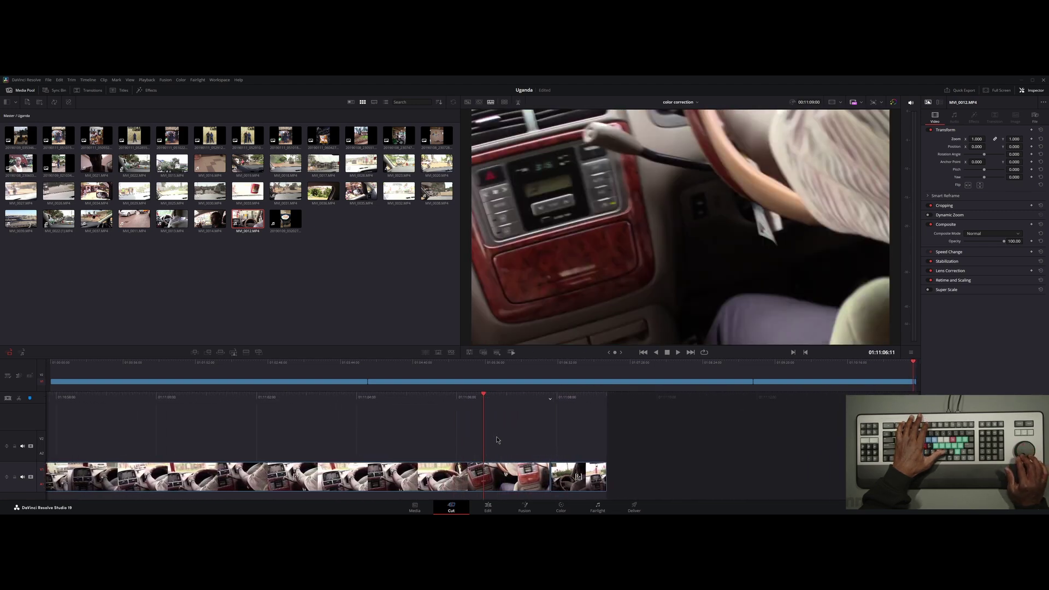
Undo moving the short segment to the timeline's end and bring the playhead to 01:04:05:16 within it
key(ctrl+z)
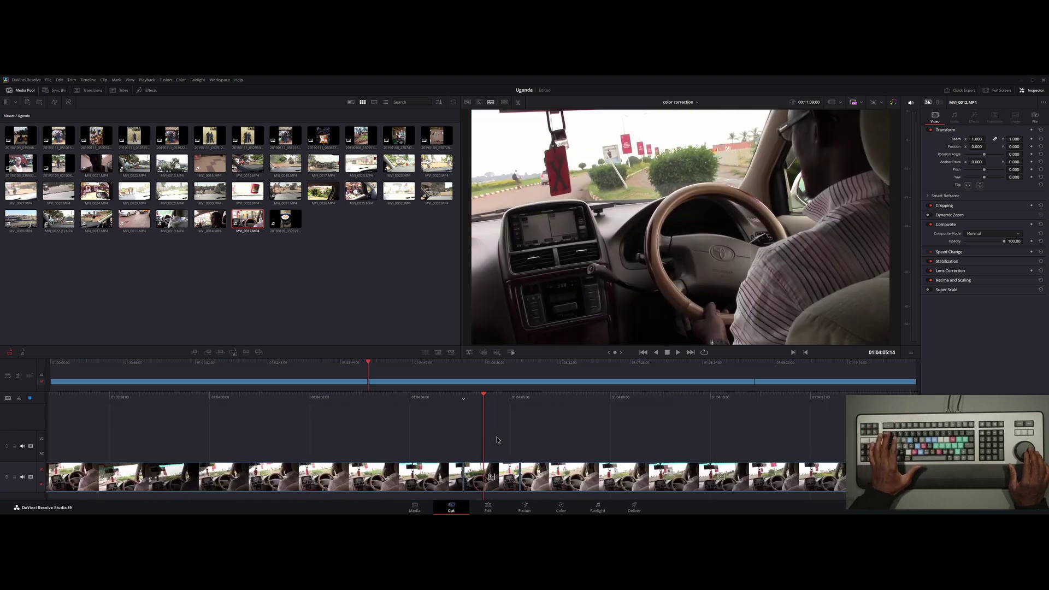
key(Left)
key(Left)
key(Left)
key(Left)
key(Left)
key(Left)
key(Left)
key(Left)
key(Right)
key(Right)
key(Right)
key(Right)
key(Right)
key(Right)
key(Right)
key(Right)
key(Right)
key(Right)
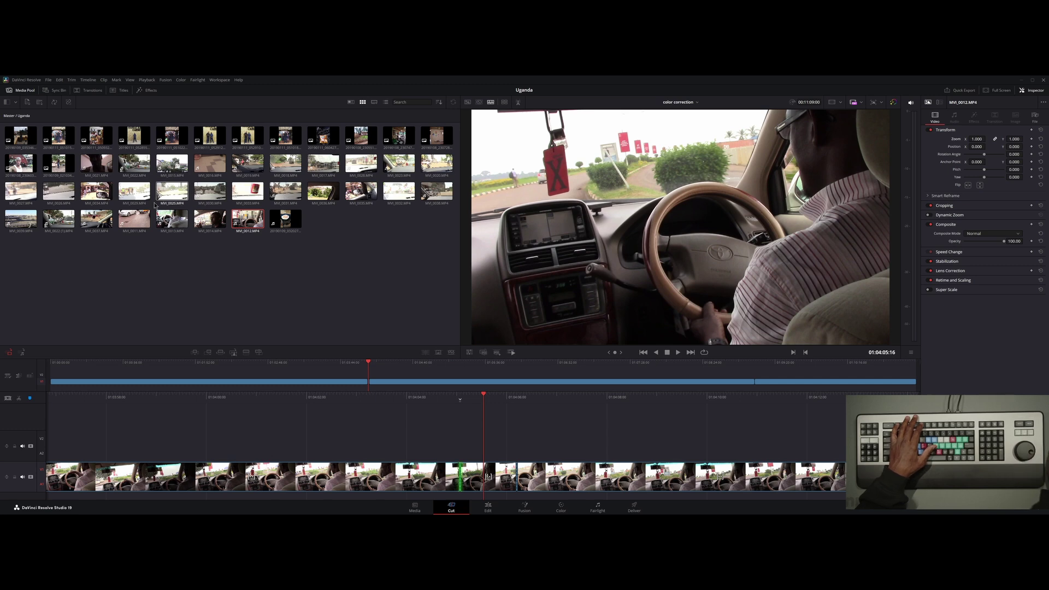
Place the clip MVI_0013.MP4 on the second video track above the existing footage and move the playhead to 01:02:54:07
click(178, 219)
drag(178, 219, 11, 450)
mouse_move(301, 437)
mouse_down()
mouse_move(284, 442)
mouse_move(303, 442)
mouse_up()
drag(483, 393, 465, 396)
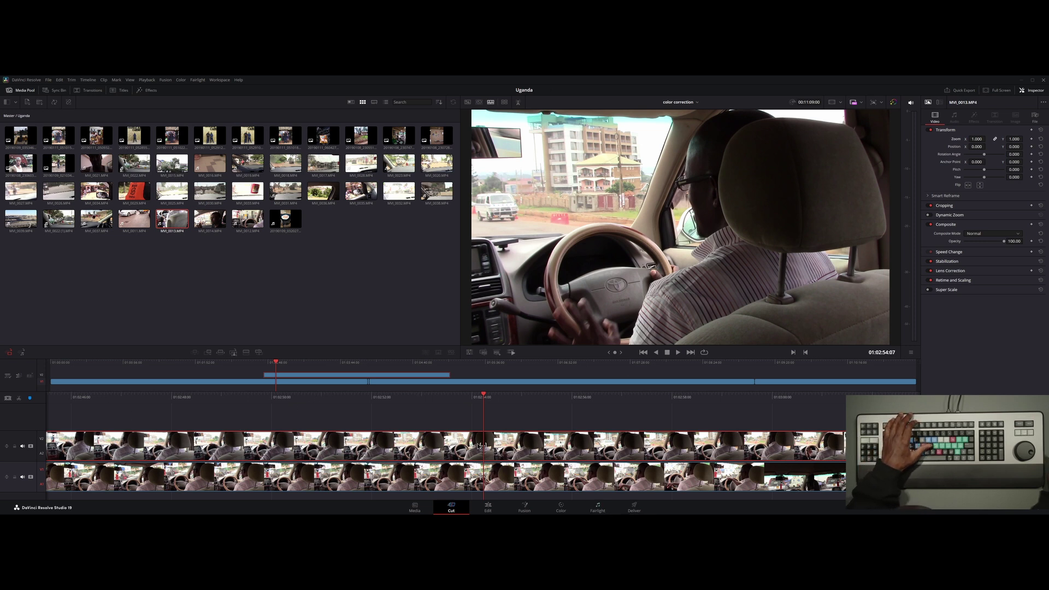
Turn the overlaid MVI_0013.MP4 clip into a Top Left picture-in-picture and switch it to Bottom Left
key(F5)
key(F5)
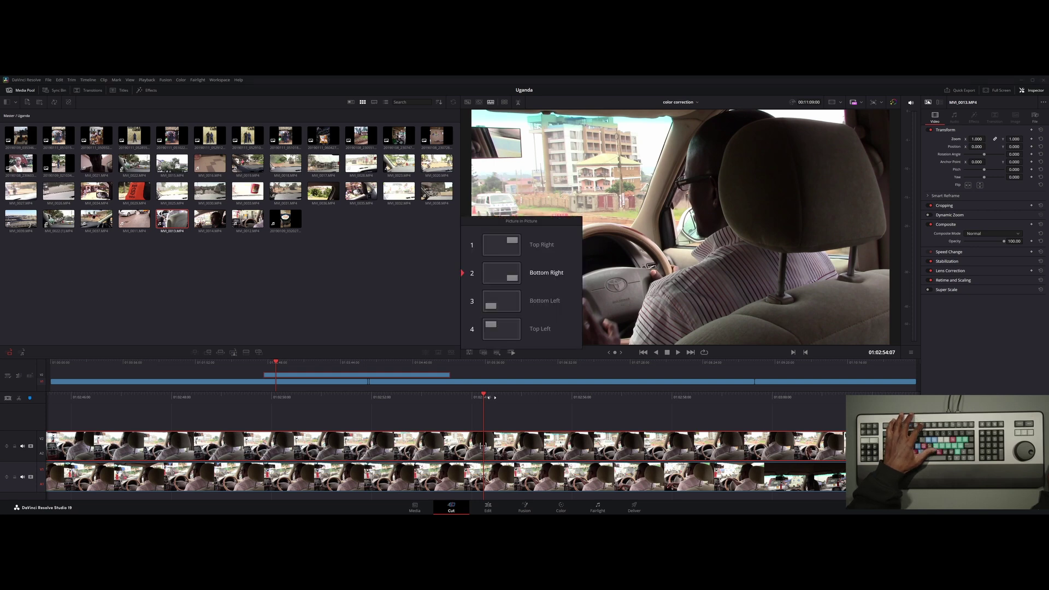
click(499, 328)
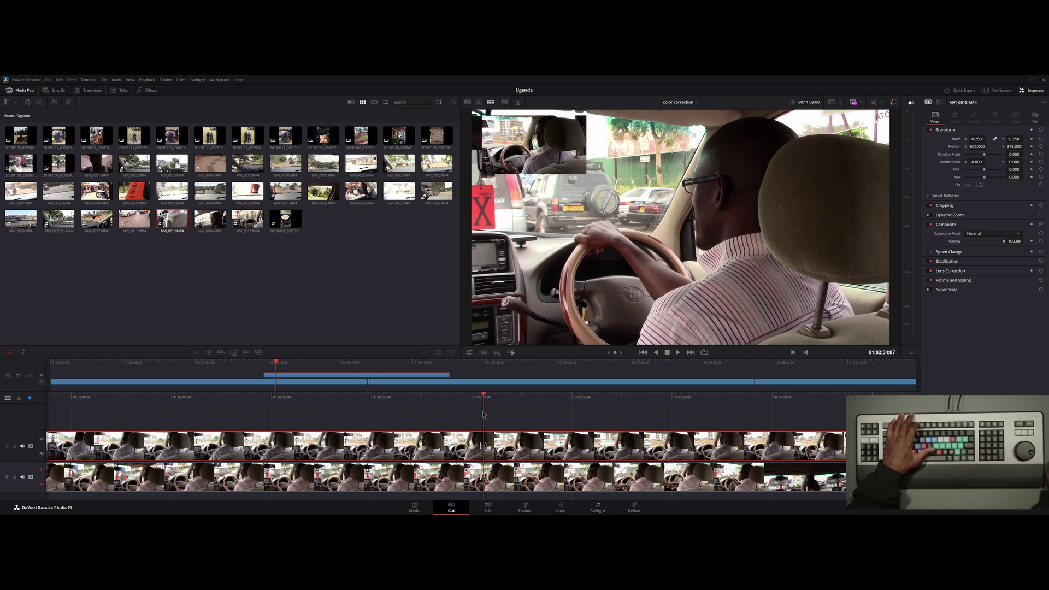
key(F5)
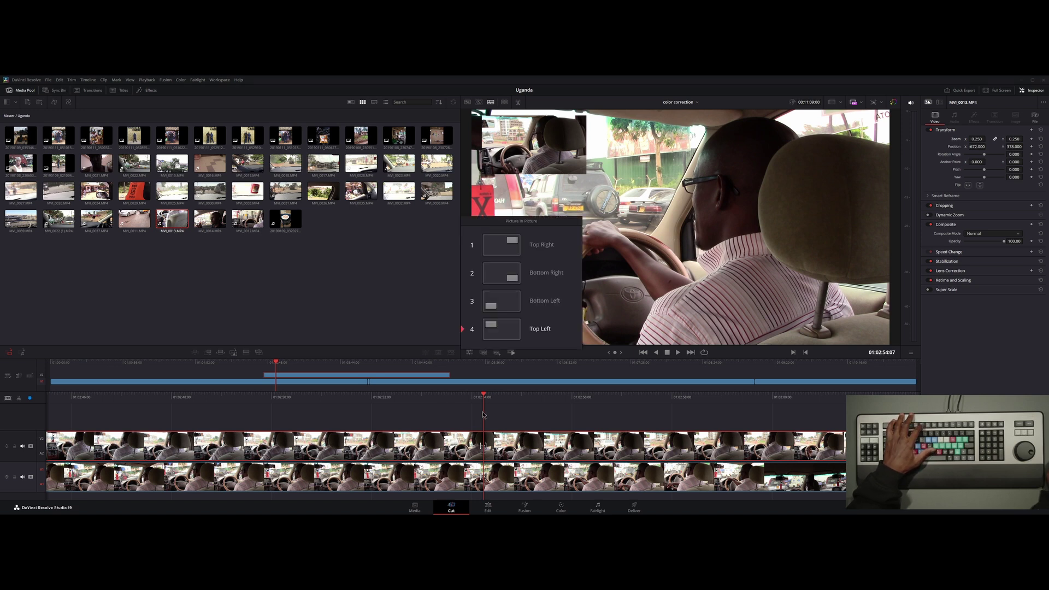
click(507, 305)
Switch the picture-in-picture to Top Right and set its zoom to 0.230 and vertical position to 195
key(p)
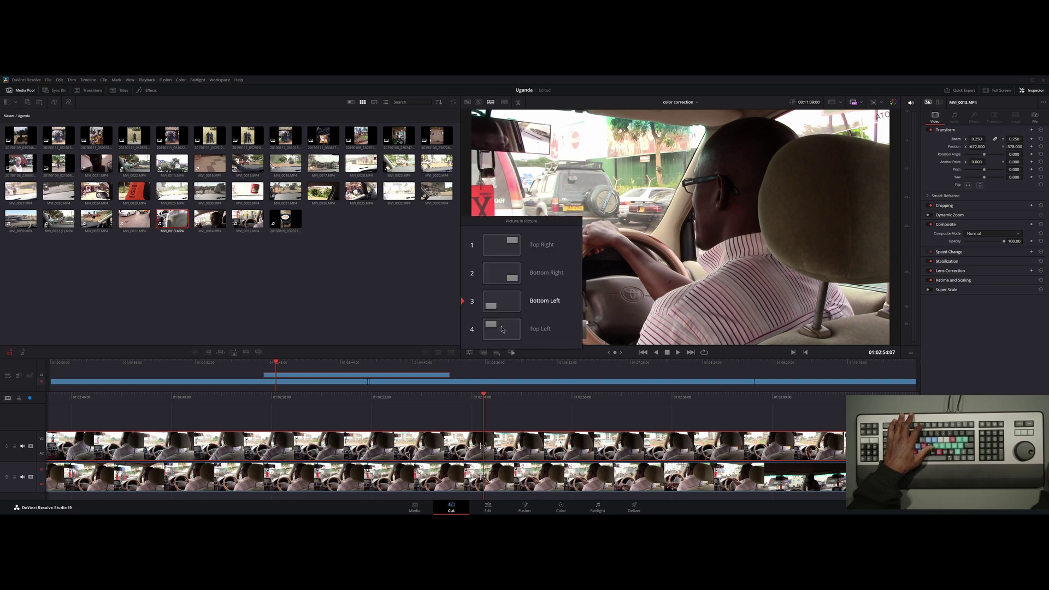
click(518, 255)
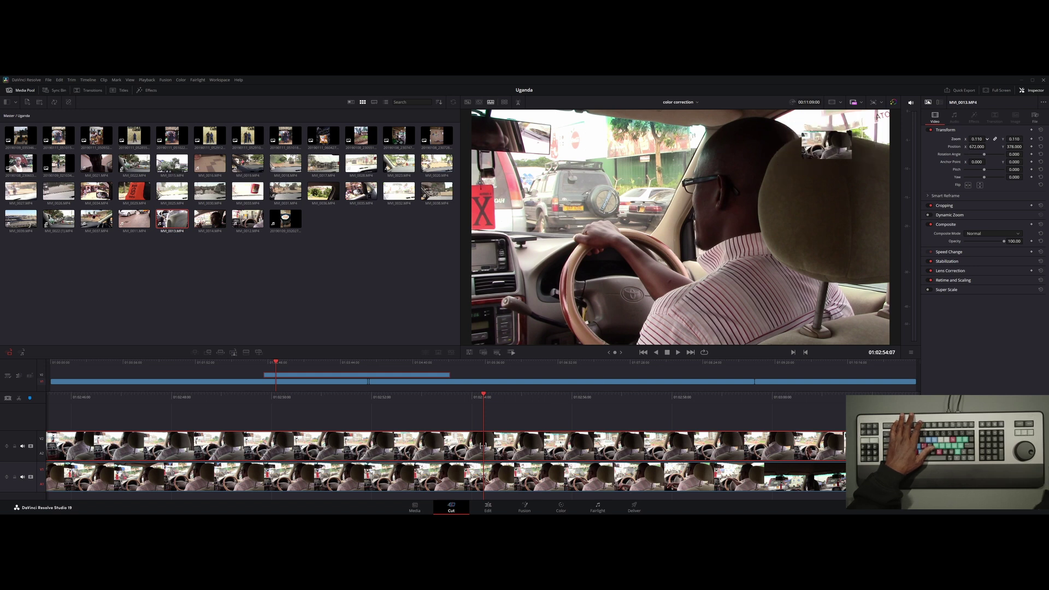
drag(1019, 139, 977, 139)
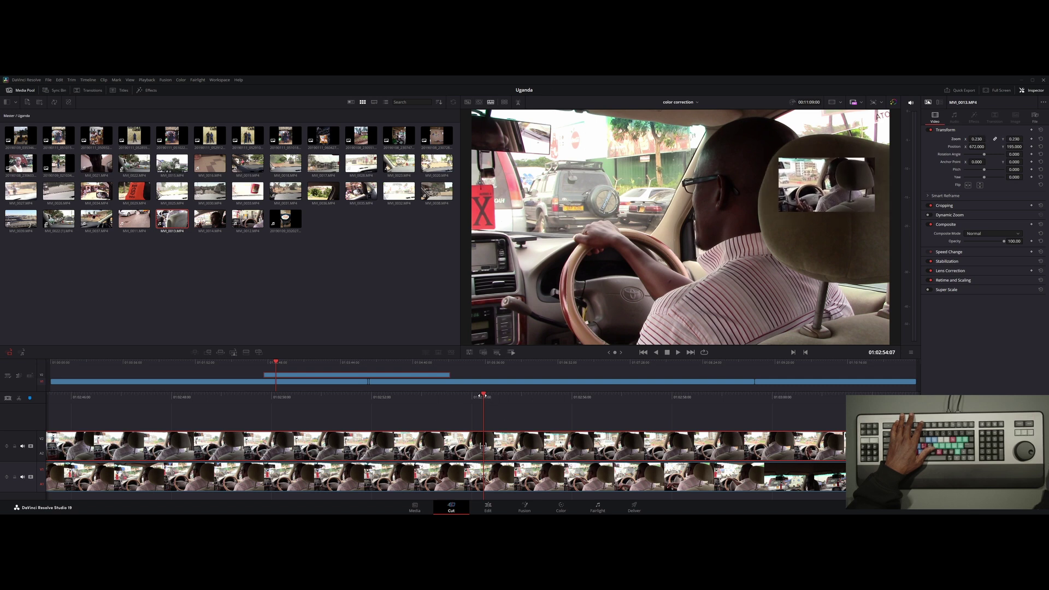
Undo the picture-in-picture changes back to the timeline without the overlaid clip
key(ctrl+z)
key(ctrl+z)
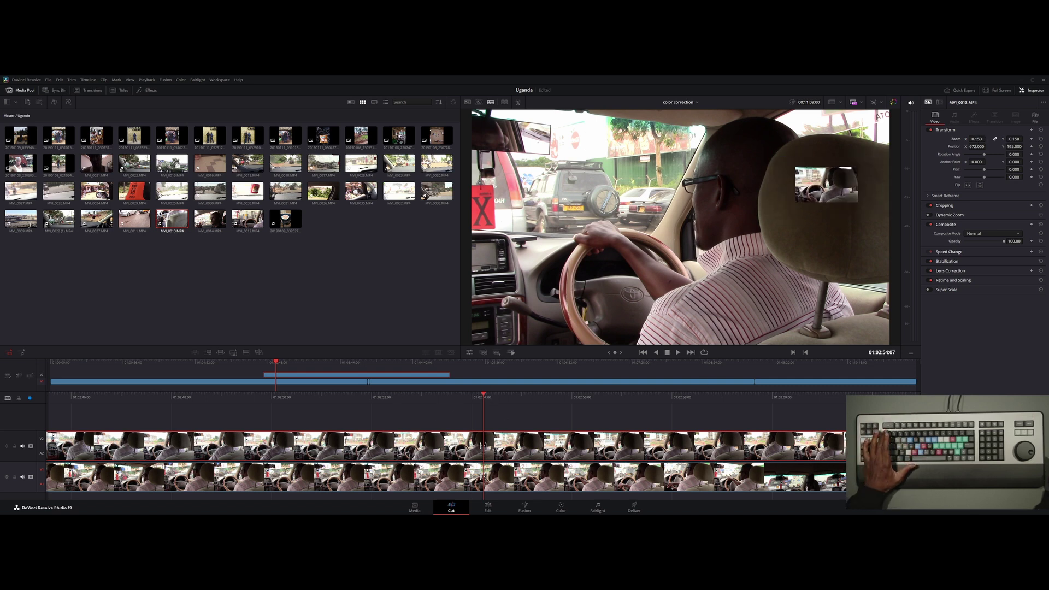
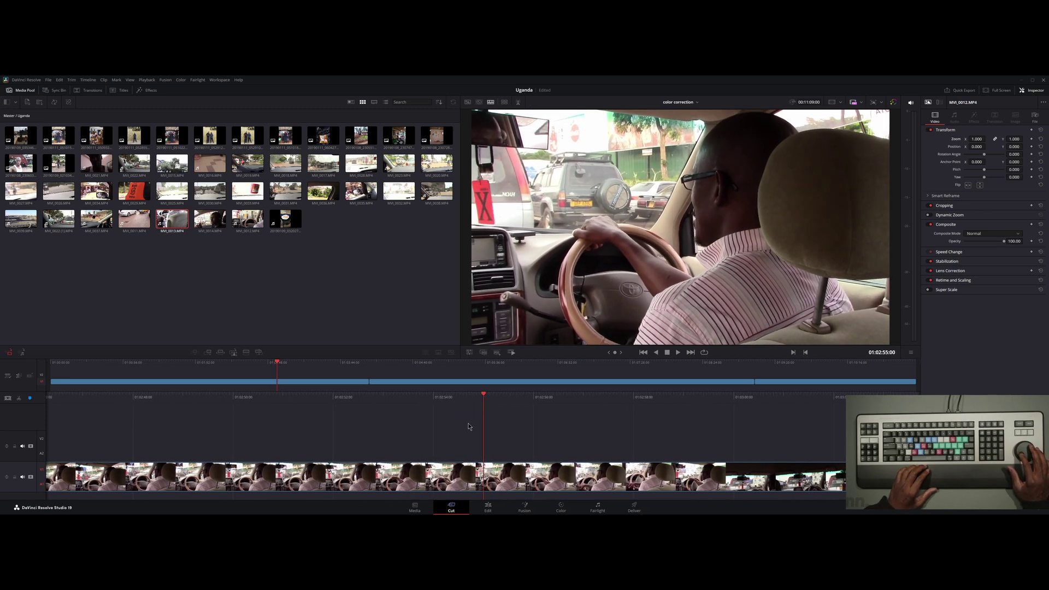
Jog forward through the footage to 01:03:12:10 and return to the start of the timeline
scroll(468, 427, right, 15)
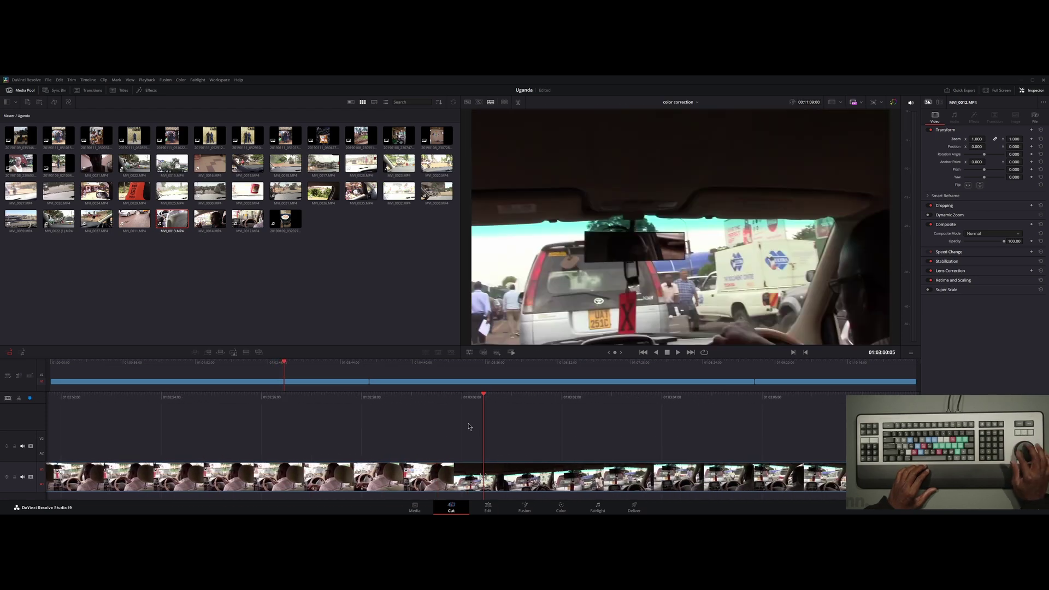
scroll(468, 427, right, 4)
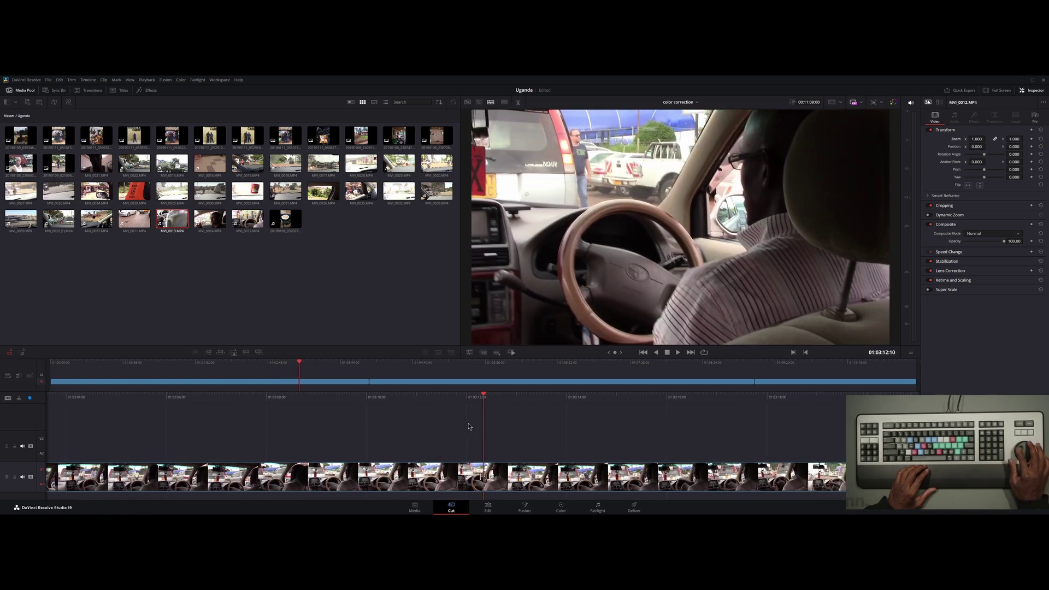
key(Home)
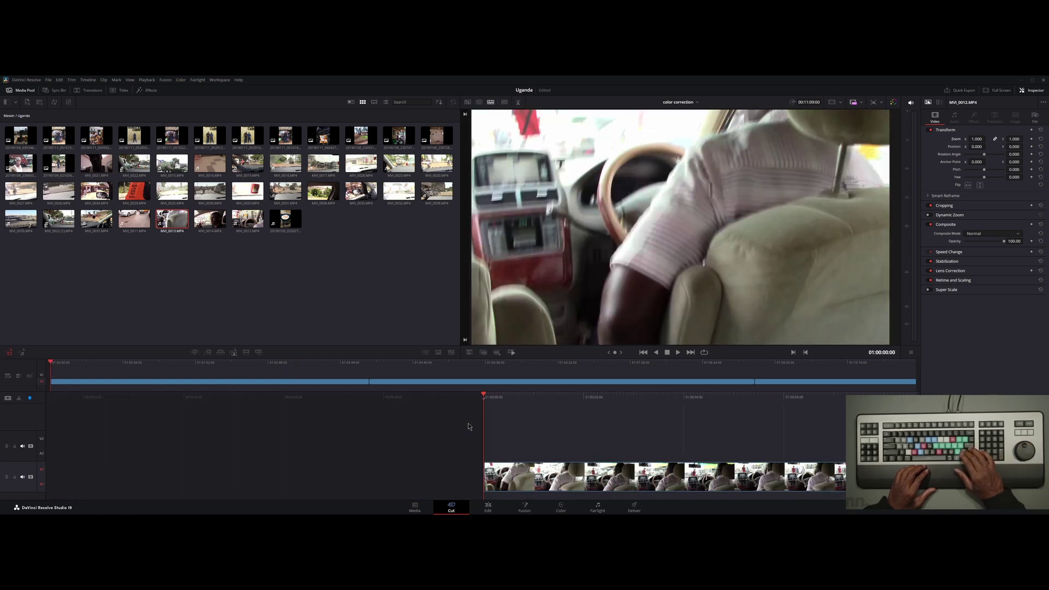
Go to the cut at 01:04:06:06 and trim the start of the following clip by +23 frames
key(Down)
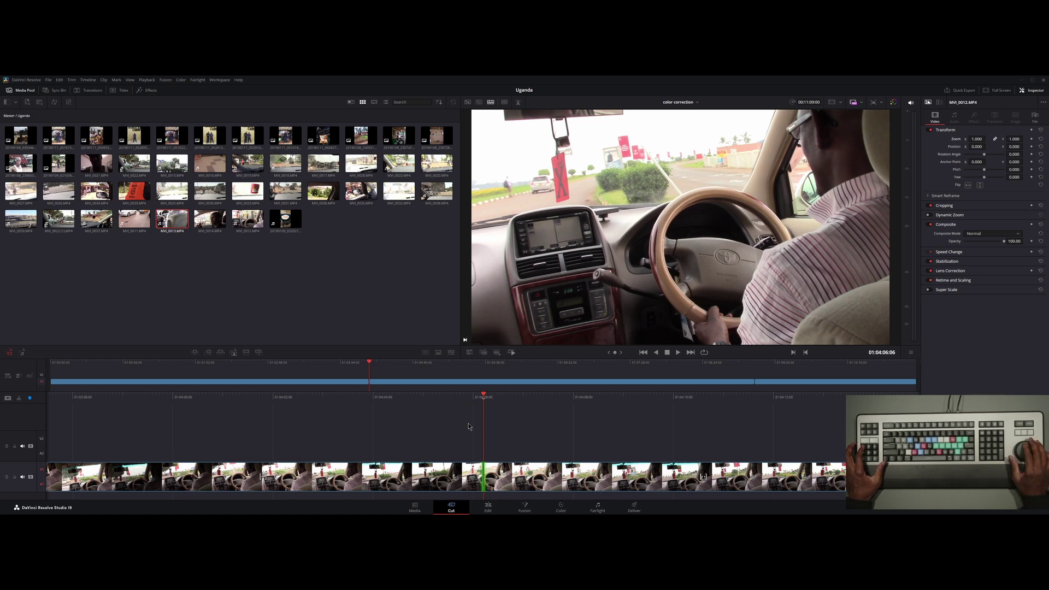
key(period)
key(period)
key(period)
key(period)
key(period)
key(period)
key(period)
key(period)
key(period)
key(period)
key(period)
key(period)
key(period)
key(period)
key(period)
key(period)
key(period)
key(period)
key(period)
key(period)
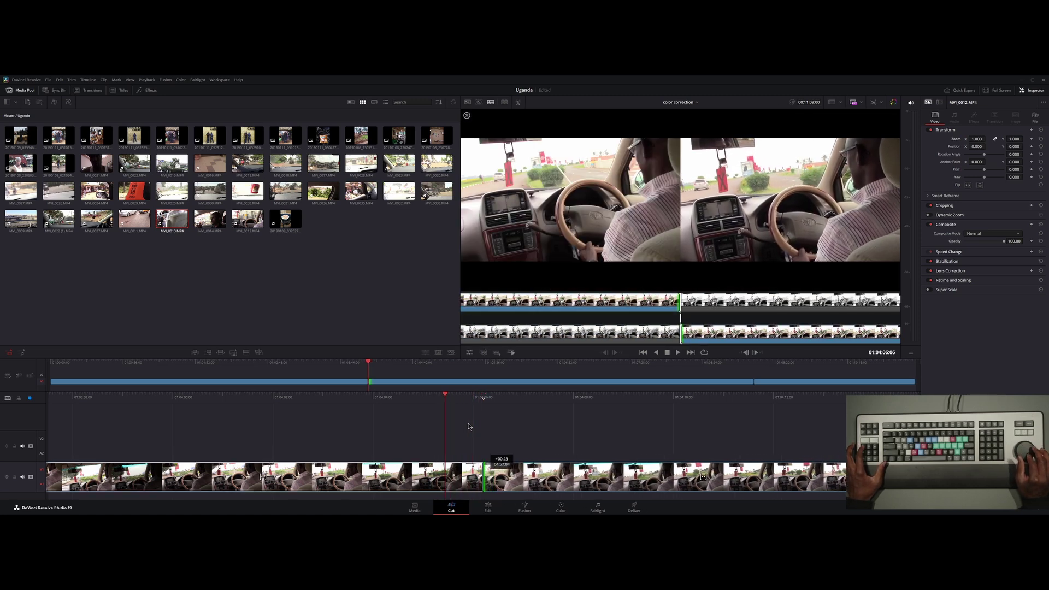
Trim the start of the clip after the cut back by the same amount and deselect the edit point
key(comma)
key(comma)
key(comma)
key(comma)
key(comma)
key(comma)
key(comma)
key(comma)
key(comma)
key(comma)
key(comma)
key(comma)
key(comma)
key(comma)
key(comma)
key(comma)
key(comma)
key(comma)
key(comma)
key(comma)
key(Escape)
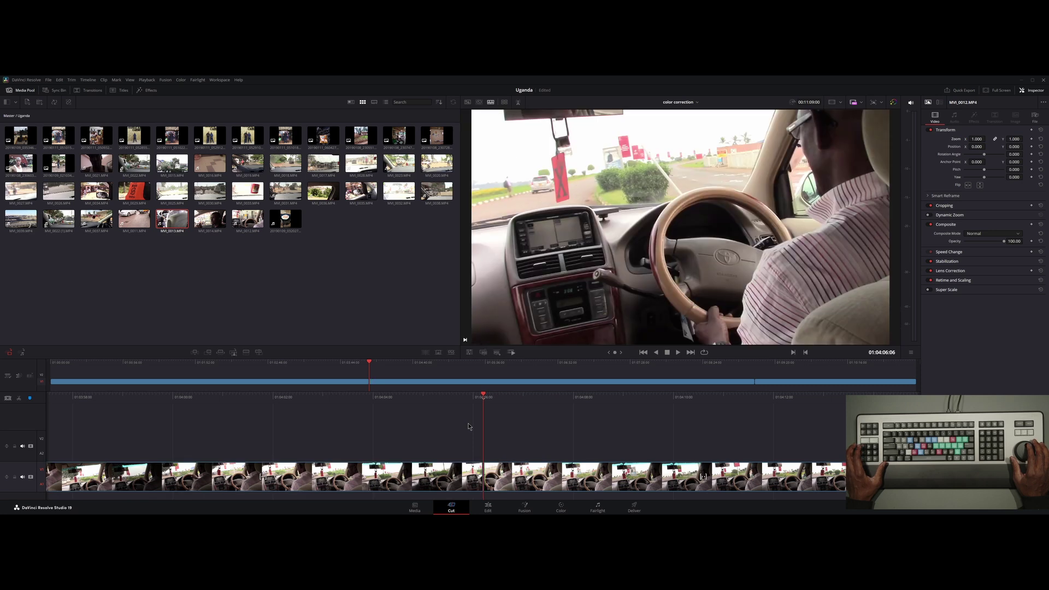
Extend the end of the clip before the cut at 01:04:06:06 by about 28 frames
key(period)
key(period)
key(period)
key(period)
key(period)
key(period)
key(period)
key(period)
key(period)
key(period)
key(period)
key(period)
key(period)
key(period)
key(period)
key(period)
key(period)
key(period)
key(period)
key(period)
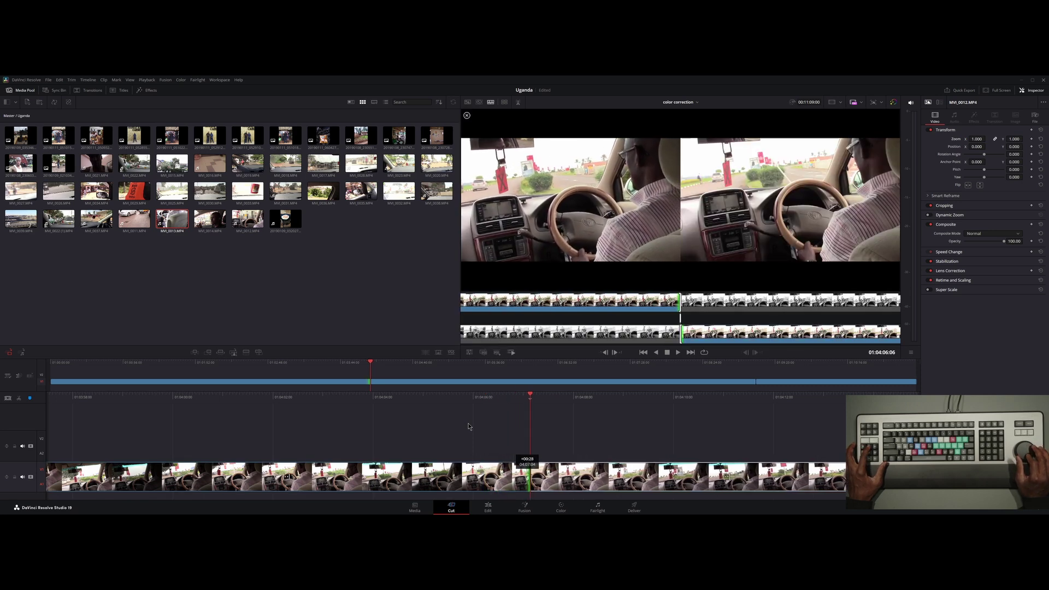
Trim the end of the clip before the cut back to its original point at 01:04:06:06
key(Left)
key(Left)
key(Left)
key(Left)
key(Left)
key(Left)
key(Left)
key(Left)
key(Left)
key(Left)
key(Left)
key(Left)
key(Left)
key(Left)
key(Left)
key(Left)
key(Left)
key(Left)
key(Left)
key(Left)
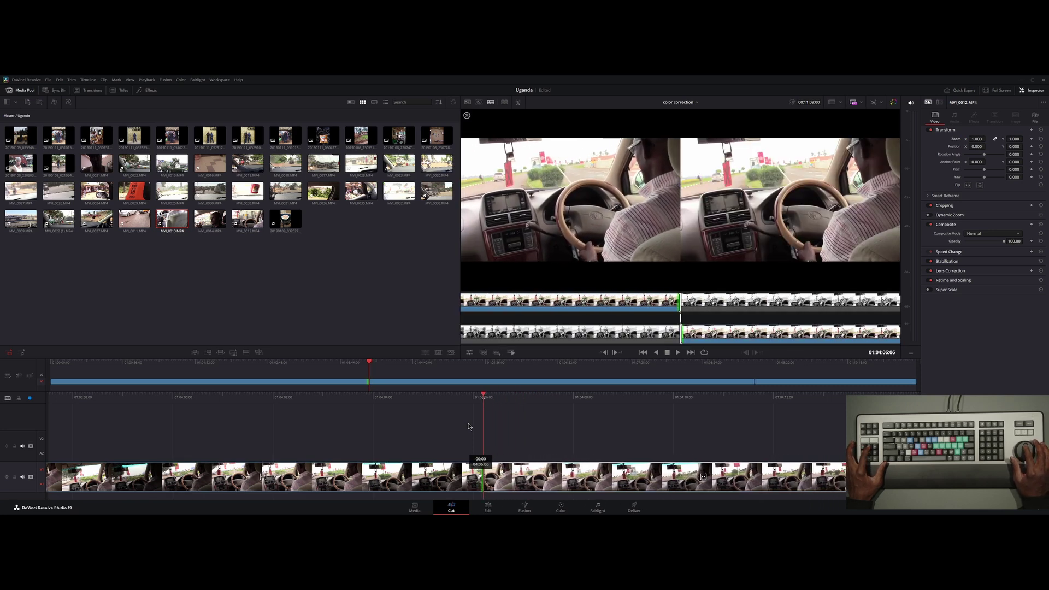
Select both sides of the cut and roll the edit point forward to 01:04:07:13
key(v)
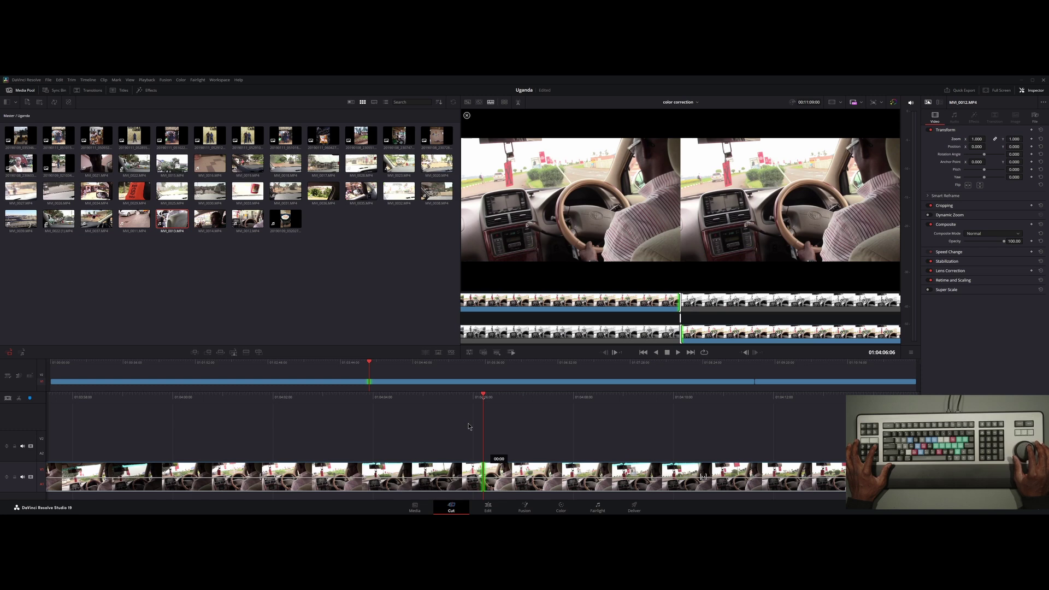
key(period)
key(period)
key(period)
key(period)
key(period)
key(period)
key(period)
key(period)
key(period)
key(period)
key(period)
key(period)
key(period)
key(period)
key(period)
key(period)
key(period)
key(period)
key(period)
key(period)
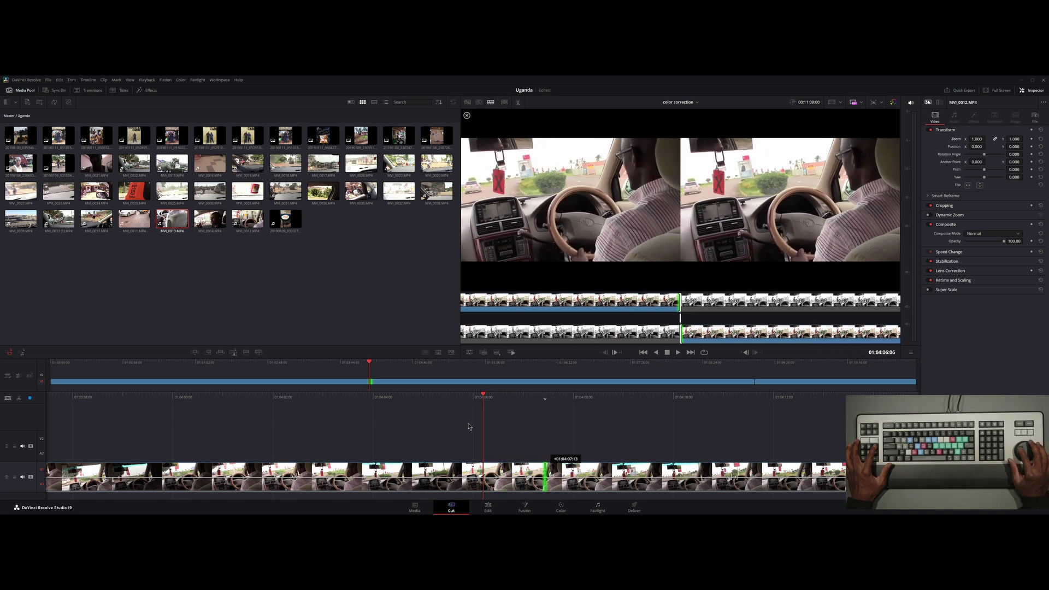
Roll the edit point back to its original position at 01:04:06:06
key(comma)
key(comma)
key(comma)
key(comma)
key(comma)
key(comma)
key(comma)
key(comma)
key(comma)
key(comma)
key(comma)
key(comma)
key(comma)
key(comma)
key(comma)
key(comma)
key(comma)
key(comma)
key(comma)
key(comma)
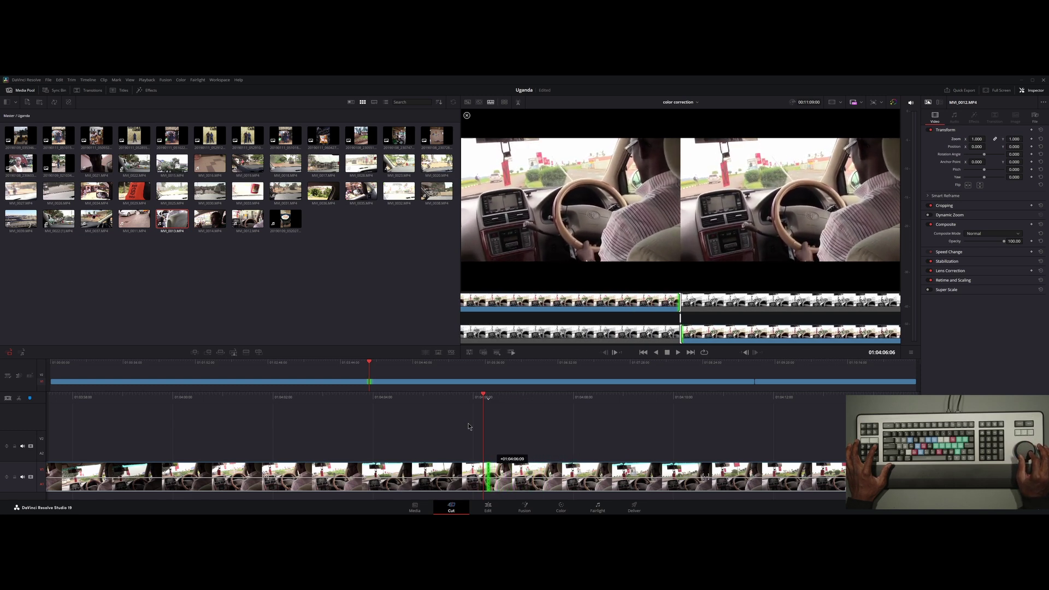
key(Left)
key(Left)
Select only the outgoing side of the cut and extend that clip's end by about 20 frames
key(period)
key(period)
key(period)
key(period)
key(period)
key(period)
key(period)
key(period)
key(period)
key(period)
key(period)
key(period)
key(period)
key(period)
key(period)
key(period)
key(period)
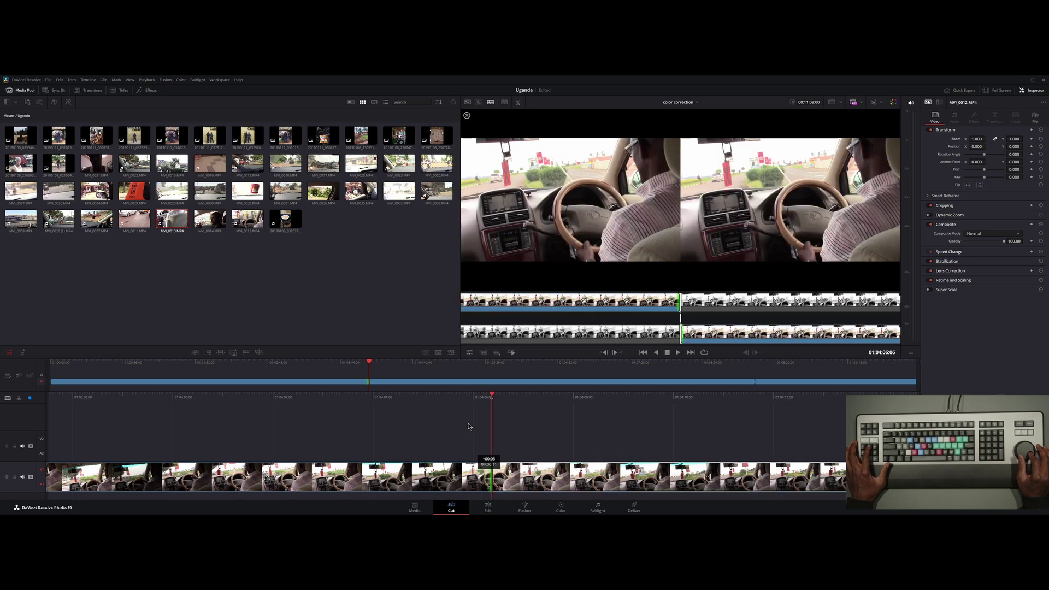
key(period)
key(period)
key(period)
key(period)
key(period)
key(period)
key(period)
key(period)
key(period)
key(period)
Trim the outgoing clip's end back frame by frame, deselect the edit point and return to 01:04:06:06
key(comma)
key(comma)
key(comma)
key(comma)
key(comma)
key(comma)
key(comma)
key(comma)
key(comma)
key(comma)
key(comma)
key(comma)
key(comma)
key(comma)
key(comma)
key(comma)
key(comma)
key(comma)
key(comma)
key(comma)
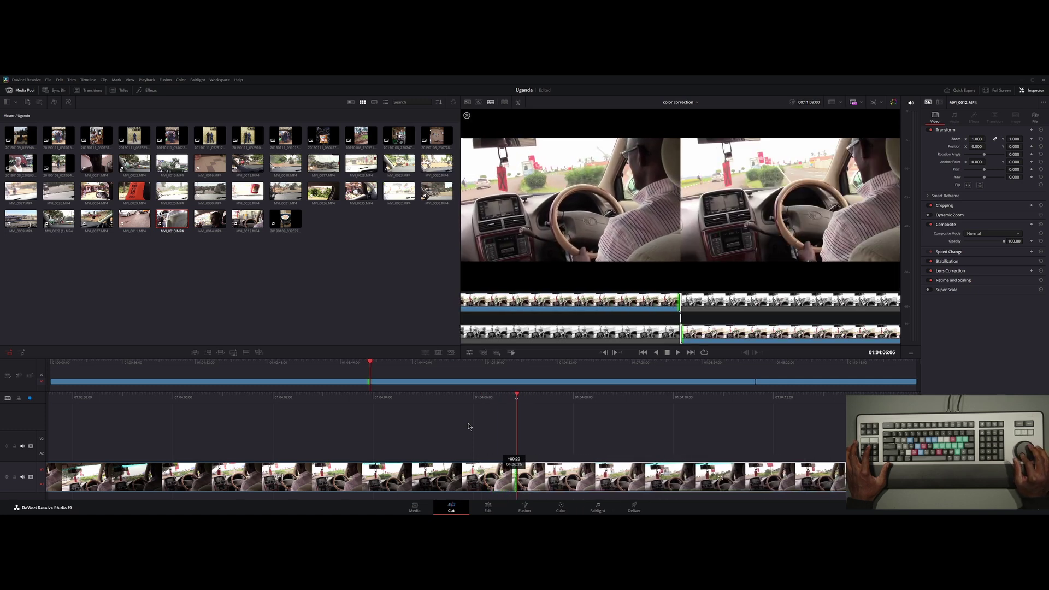
key(Right)
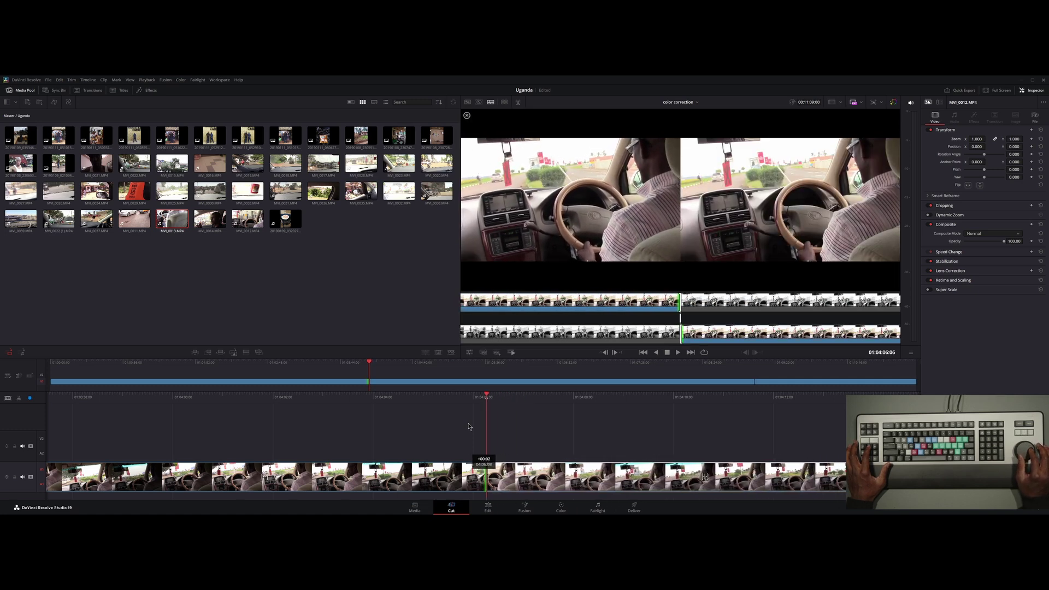
key(Right)
key(Right)
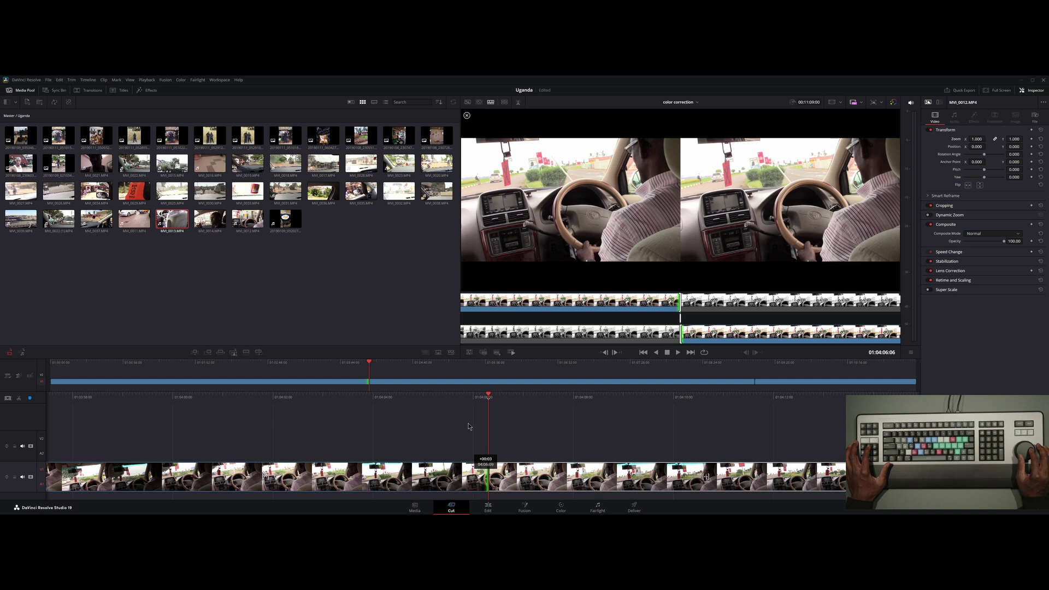
key(Left)
key(Left)
key(Escape)
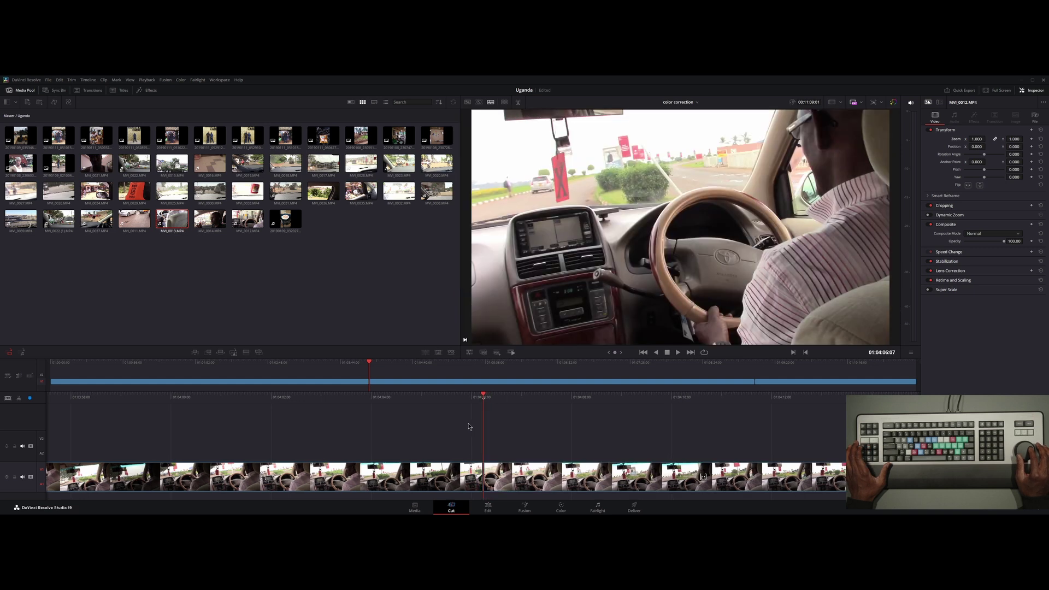
key(Left)
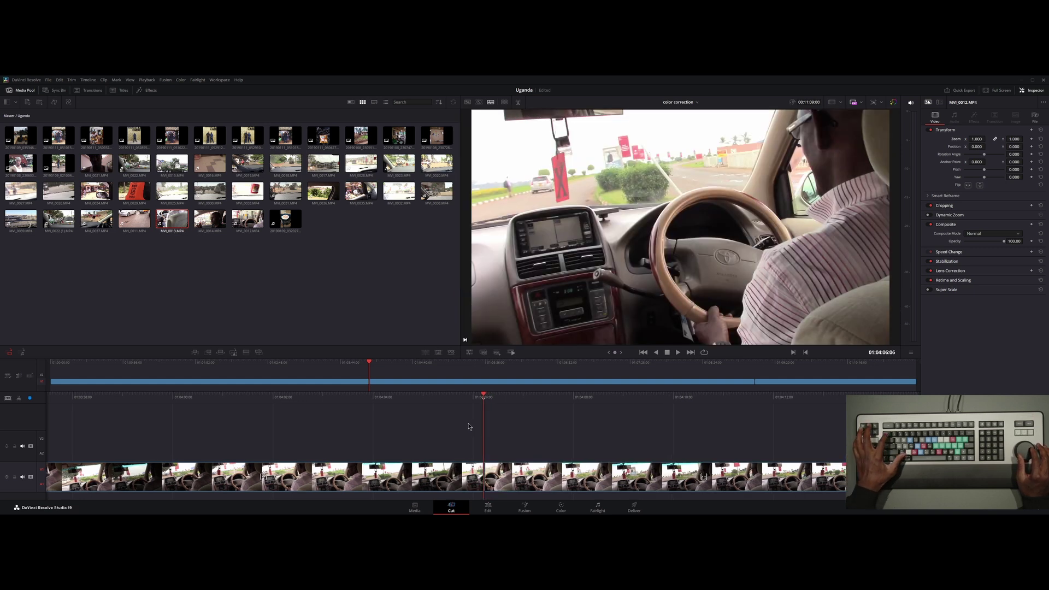
Select the incoming side of the cut and trim the start of the following clip by +01:00
key(comma)
key(comma)
key(comma)
key(comma)
key(comma)
key(comma)
key(comma)
key(comma)
key(comma)
key(comma)
key(comma)
key(comma)
key(comma)
key(comma)
key(comma)
key(comma)
key(comma)
key(comma)
key(comma)
key(comma)
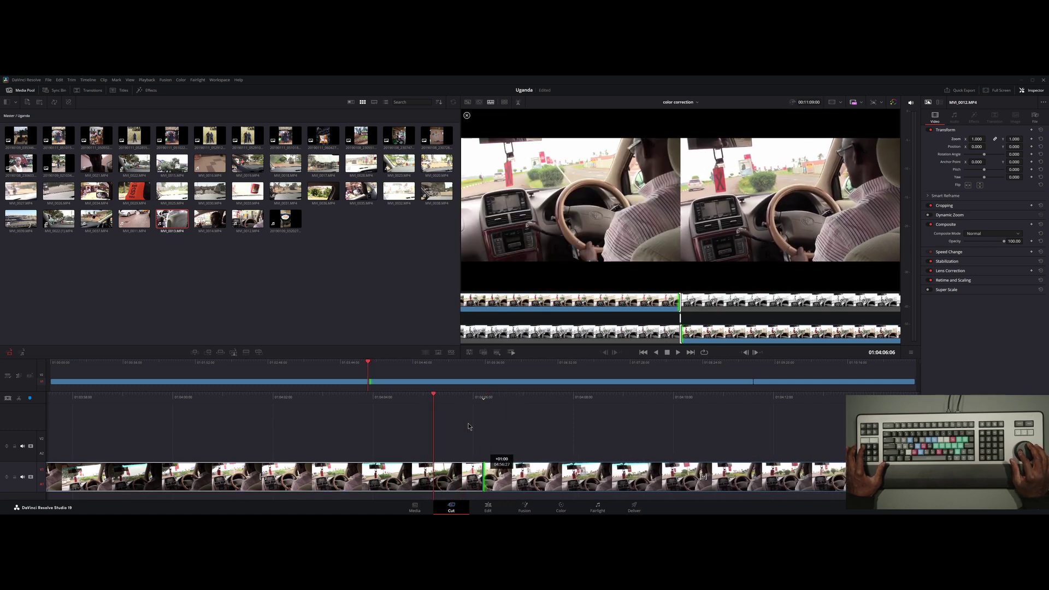
Extend the start of the incoming clip to an offset of -01:08
key(comma)
key(comma)
key(comma)
key(comma)
key(comma)
key(comma)
key(comma)
key(comma)
key(comma)
key(comma)
key(comma)
key(comma)
key(comma)
key(comma)
key(comma)
key(comma)
key(comma)
key(comma)
key(comma)
key(comma)
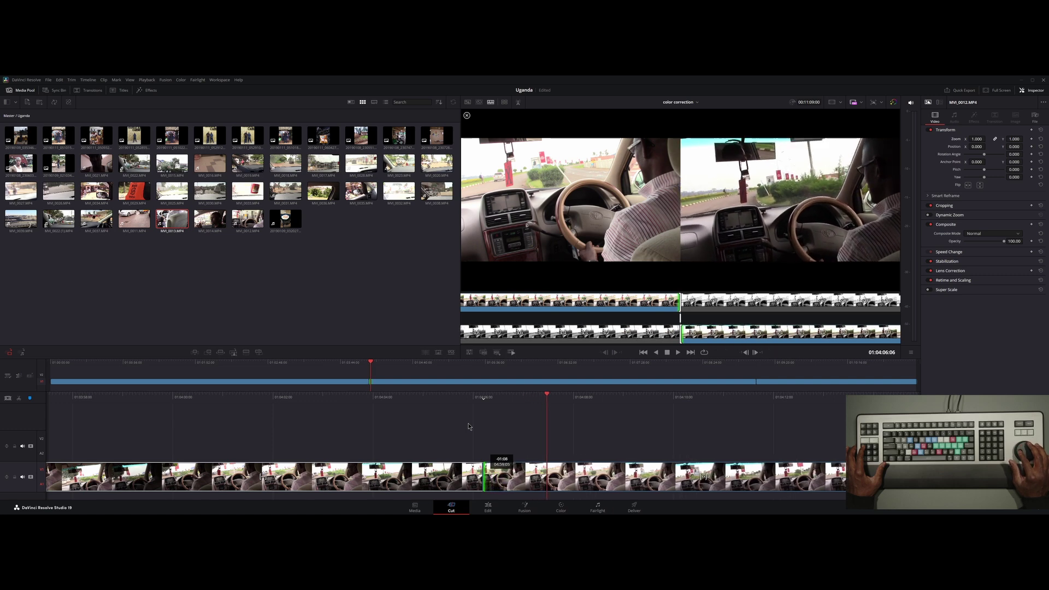
Trim the incoming clip's start back to a 00:00 offset and deselect the edit point
key(period)
key(period)
key(period)
key(period)
key(period)
key(period)
key(period)
key(period)
key(period)
key(period)
key(period)
key(period)
key(period)
key(period)
key(period)
key(period)
key(period)
key(period)
key(period)
key(period)
key(period)
key(period)
key(period)
key(period)
key(period)
key(period)
key(period)
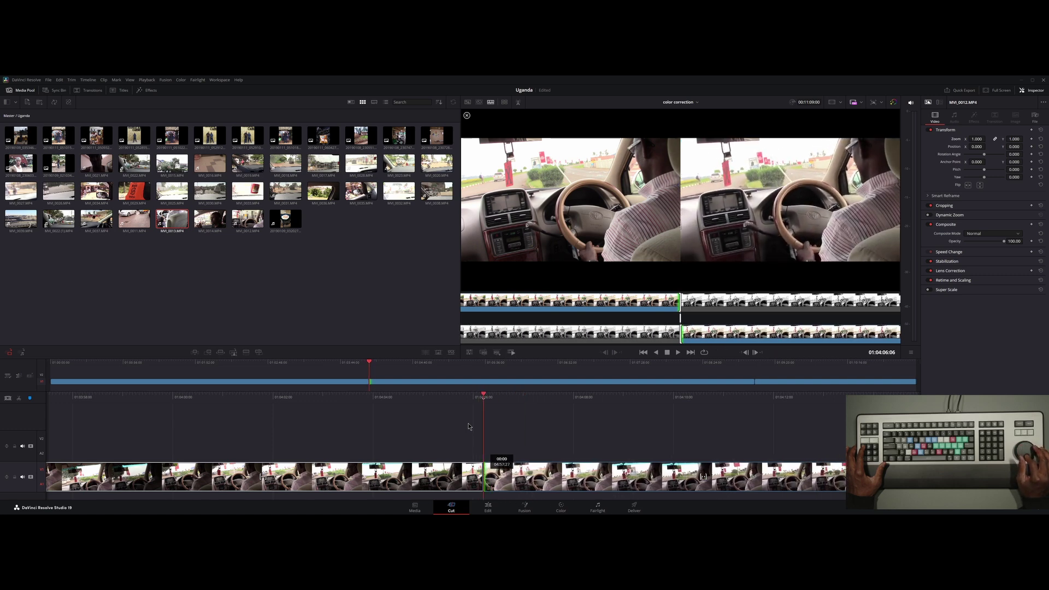
key(Escape)
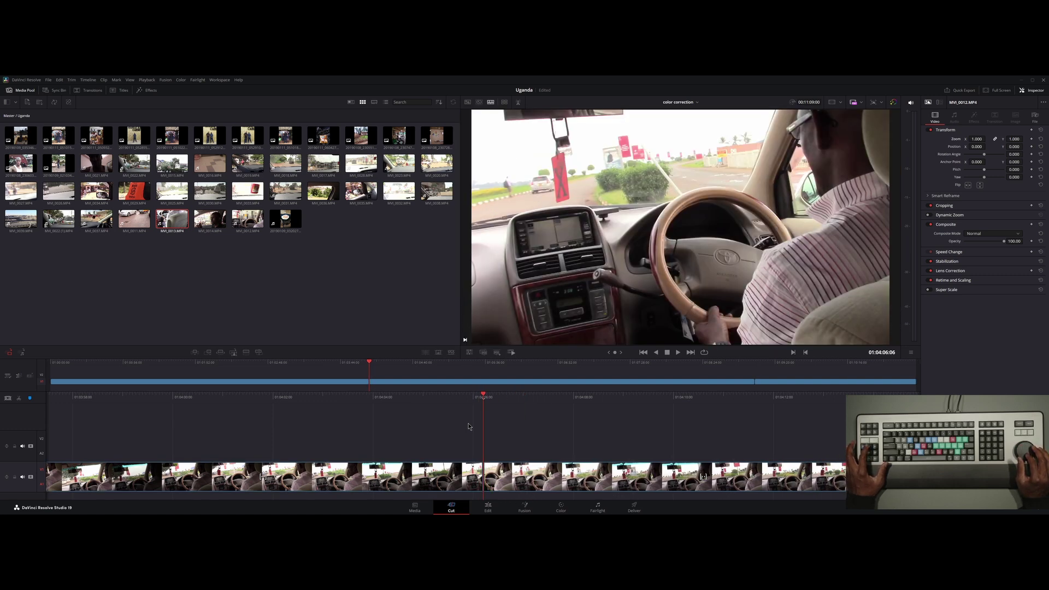
Select only the outgoing side of the cut and extend that clip's end frame by frame
key(period)
key(period)
key(period)
key(period)
key(period)
key(period)
key(period)
key(period)
key(period)
key(period)
key(period)
key(period)
key(period)
key(period)
key(period)
key(period)
key(period)
key(period)
key(period)
key(period)
Bring the outgoing clip's end back to an offset of +00:01 and deselect the edit point
key(comma)
key(comma)
key(comma)
key(comma)
key(comma)
key(comma)
key(comma)
key(comma)
key(comma)
key(comma)
key(comma)
key(comma)
key(comma)
key(comma)
key(comma)
key(comma)
key(comma)
key(comma)
key(comma)
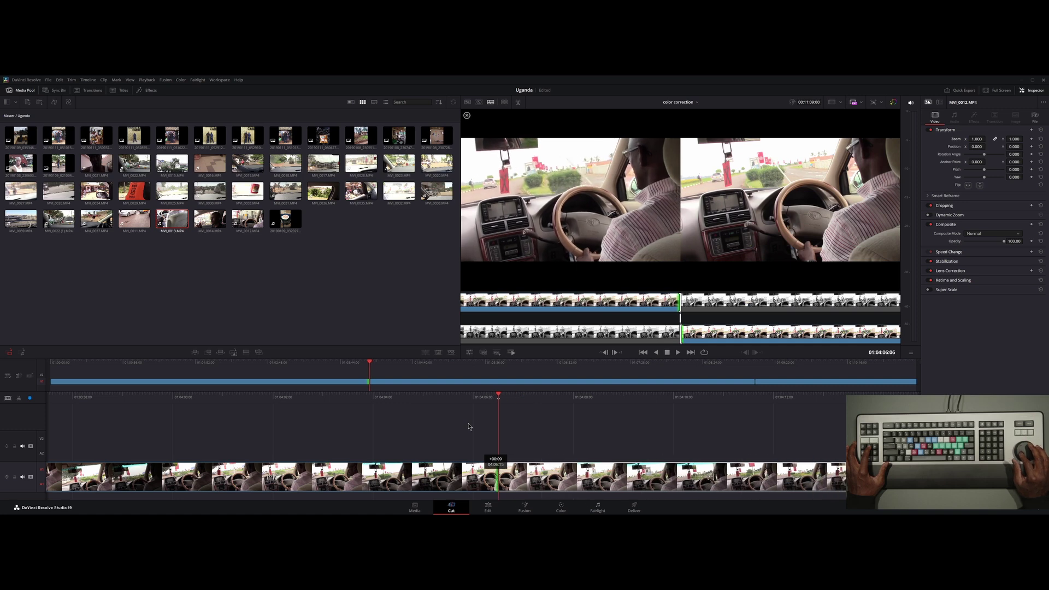
key(comma)
key(comma)
key(comma)
key(comma)
key(comma)
key(comma)
key(comma)
key(comma)
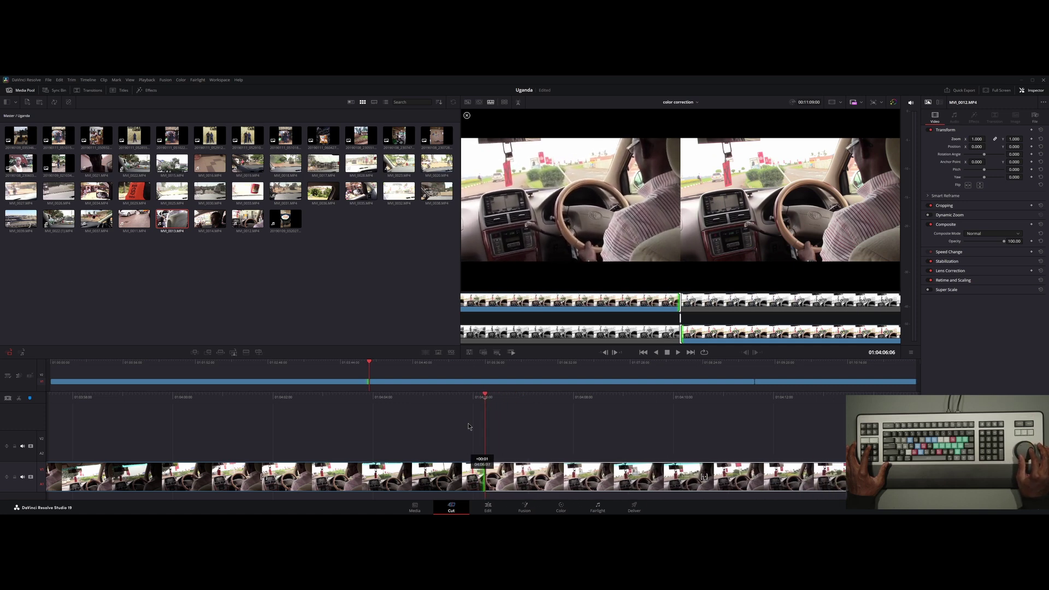
key(Escape)
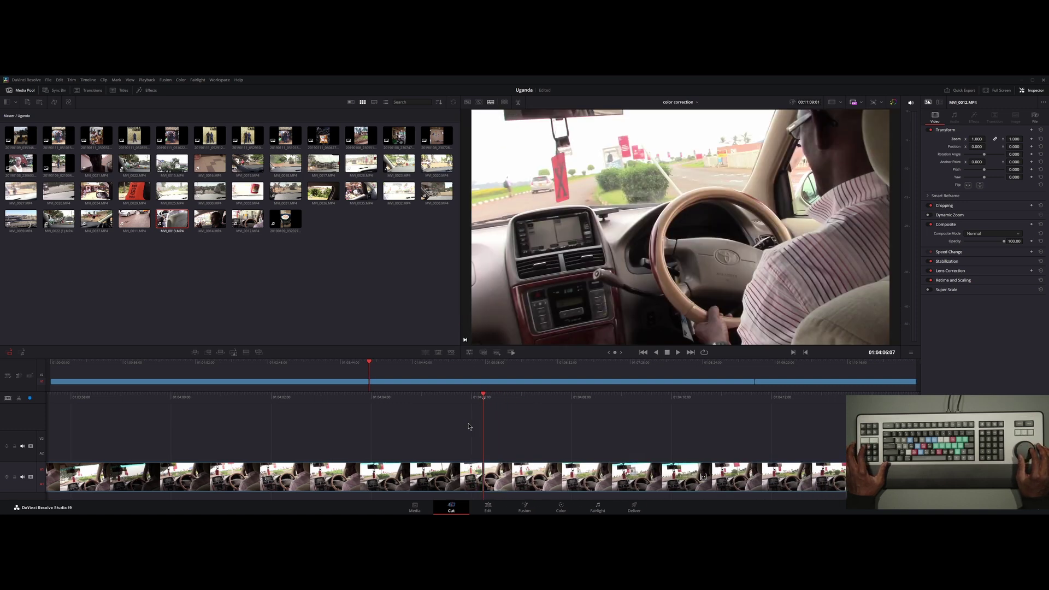
Select the incoming side of the cut, adjust the following clip's start to a -00:02 offset, and deselect the edit point
key(period)
key(period)
key(period)
key(period)
key(period)
key(period)
key(period)
key(period)
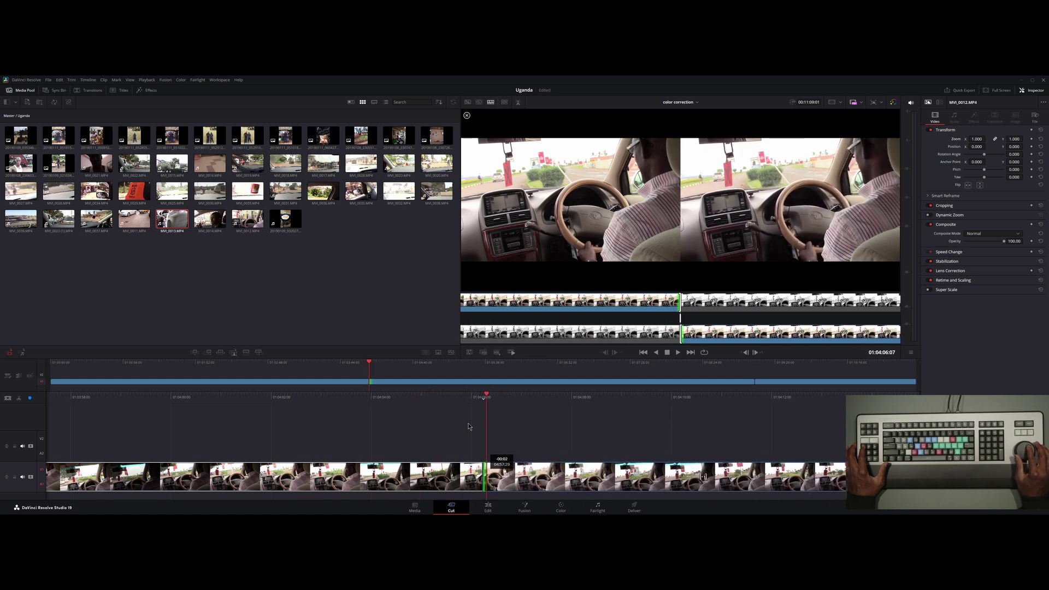
key(Escape)
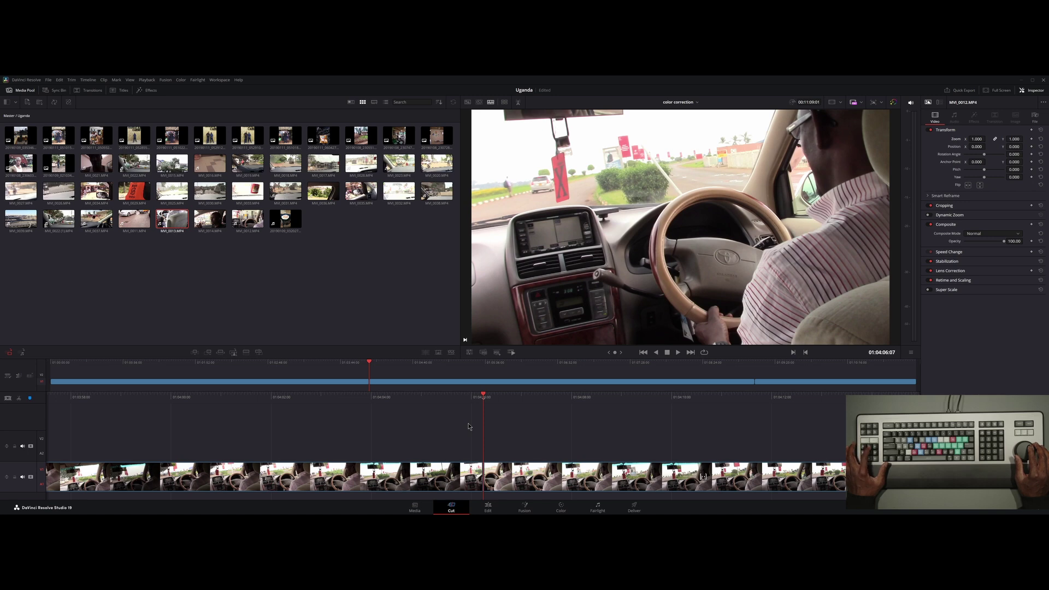
Select the outgoing side of the cut, shorten that clip so it ends at 01:04:05:21, and deselect the edit point
key(v)
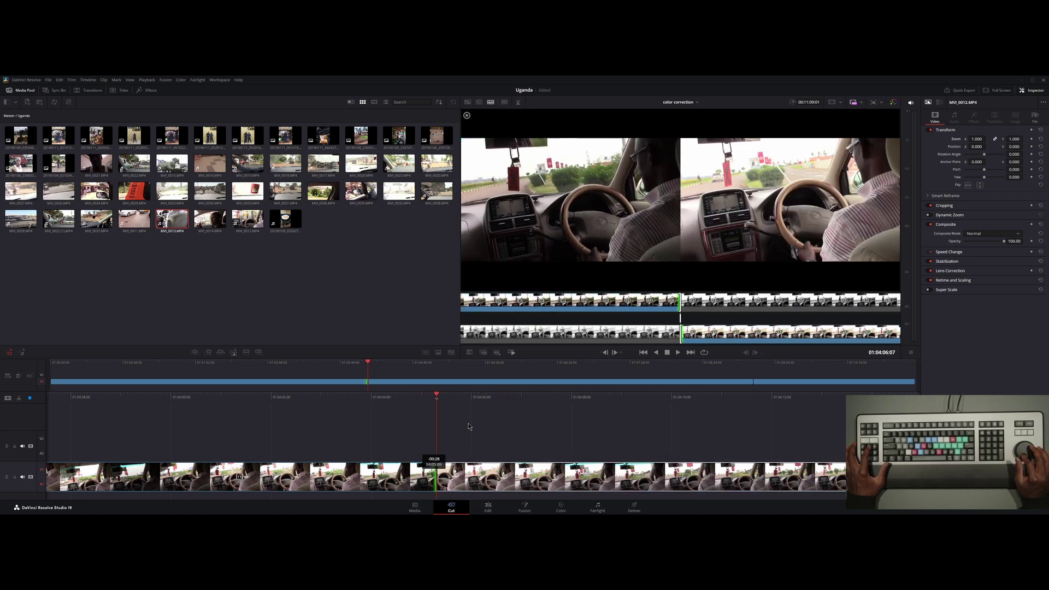
key(Escape)
Select the incoming side of the cut, trim that clip's start to +00:12 and back to -00:02, and deselect the edit point
key(t)
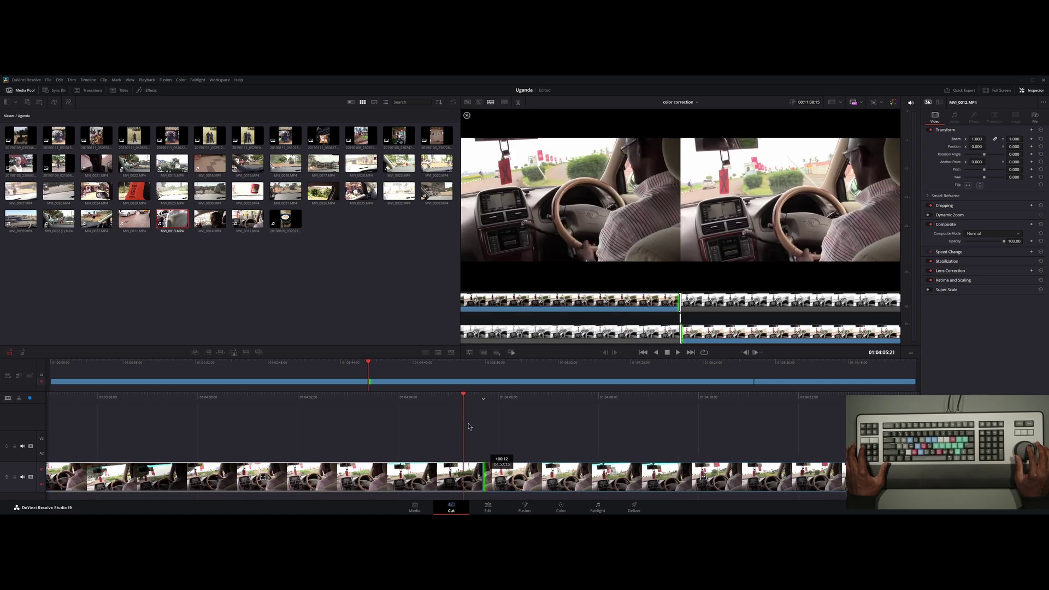
key(period)
key(period)
key(period)
key(period)
key(period)
key(period)
key(period)
key(comma)
key(comma)
key(comma)
key(comma)
key(comma)
key(comma)
key(comma)
key(comma)
key(comma)
key(comma)
key(comma)
key(comma)
key(comma)
key(comma)
key(comma)
key(comma)
key(comma)
key(comma)
key(comma)
key(comma)
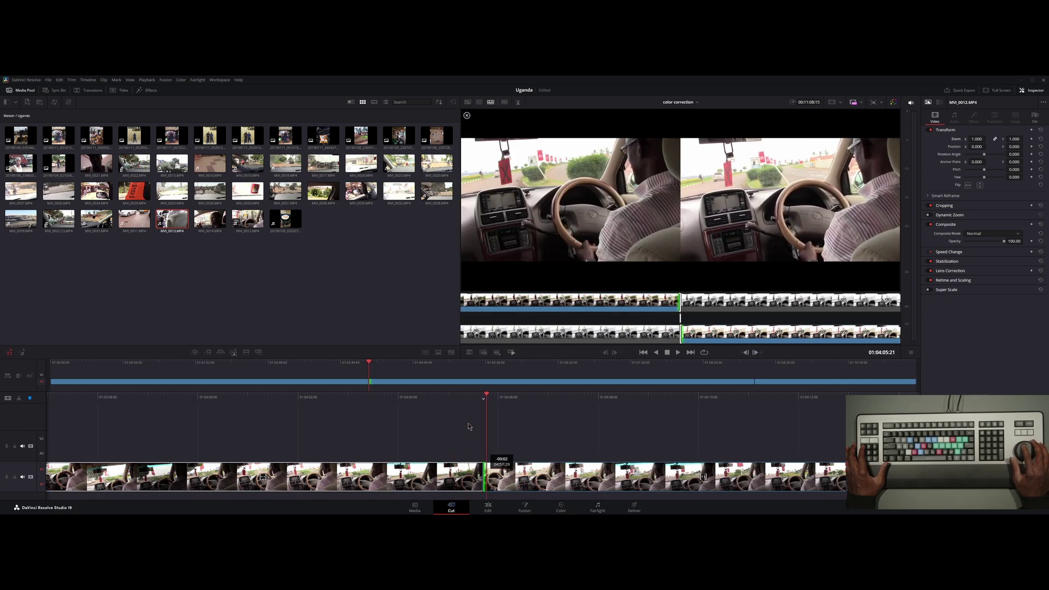
key(Escape)
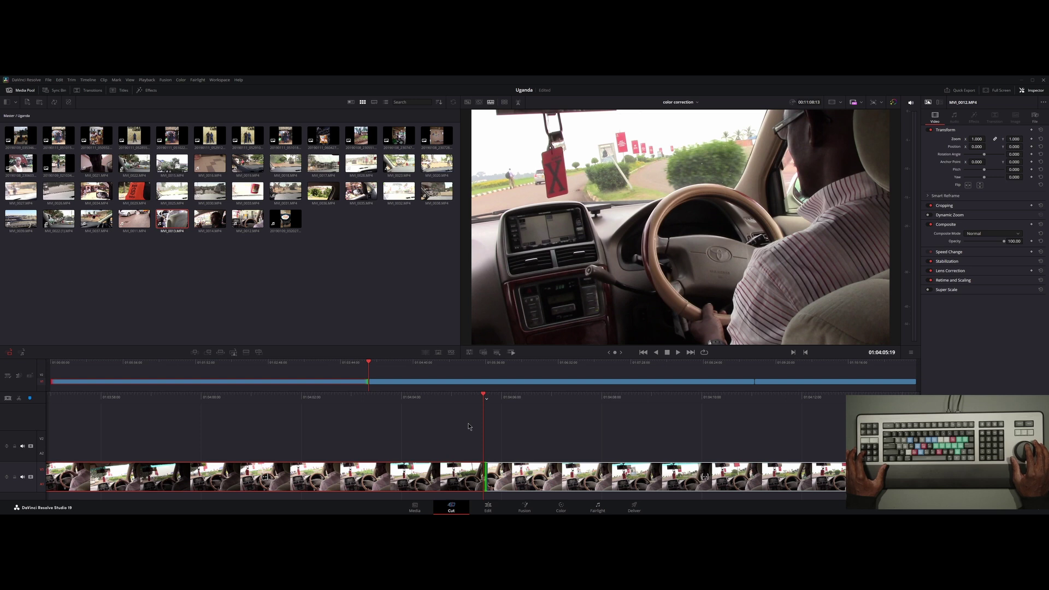
Slip the content of the clip before the cut in the negative direction frame by frame, and leave its slip selection
key(s)
key(comma)
key(comma)
key(comma)
key(comma)
key(comma)
key(comma)
key(comma)
key(comma)
key(comma)
key(comma)
key(comma)
key(comma)
key(comma)
key(comma)
key(comma)
key(comma)
key(comma)
key(comma)
key(comma)
key(comma)
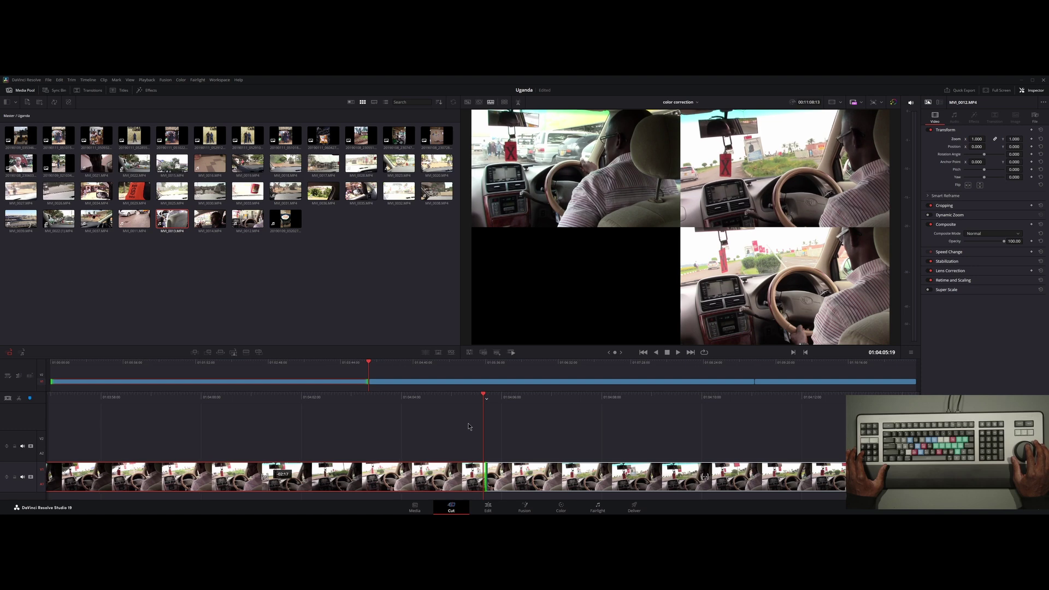
key(Escape)
Slip the content of the clip after the cut in the positive direction and leave its slip selection
key(s)
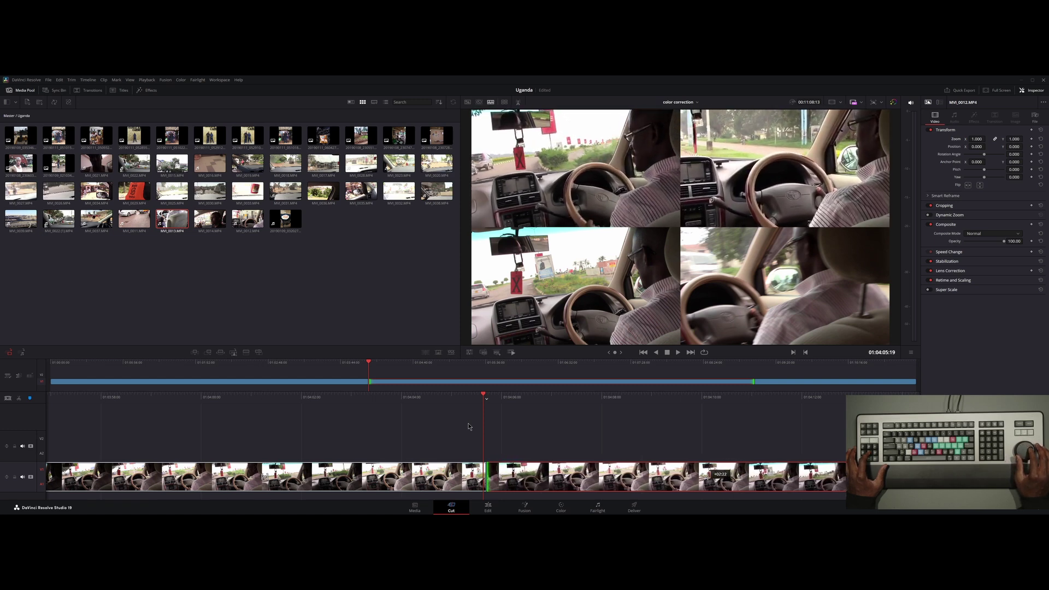
key(Escape)
Roll the edit point between the two clips, deselect it, and undo the trim changes
key(period)
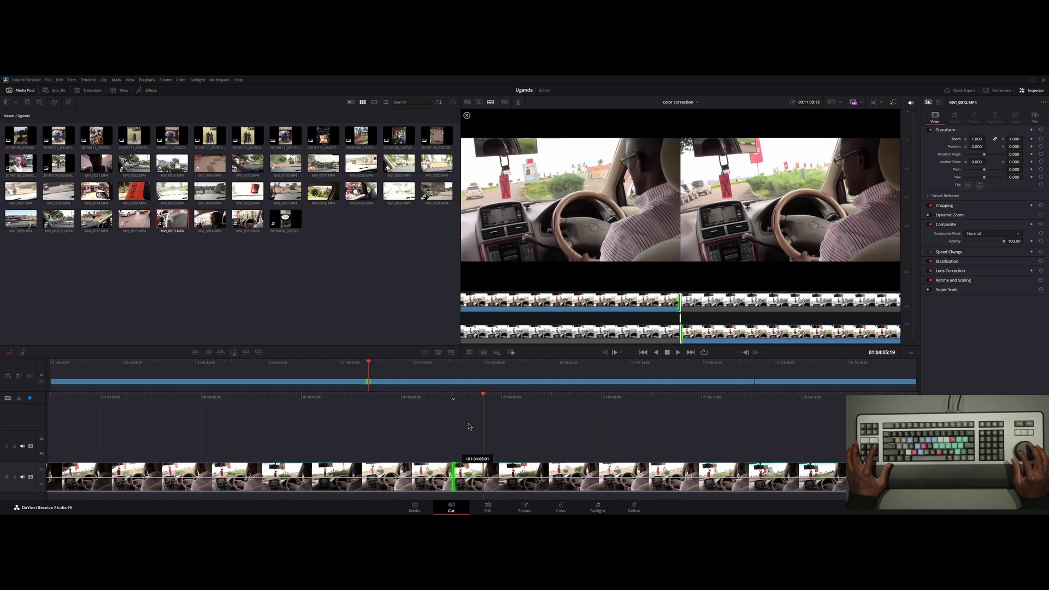
key(Escape)
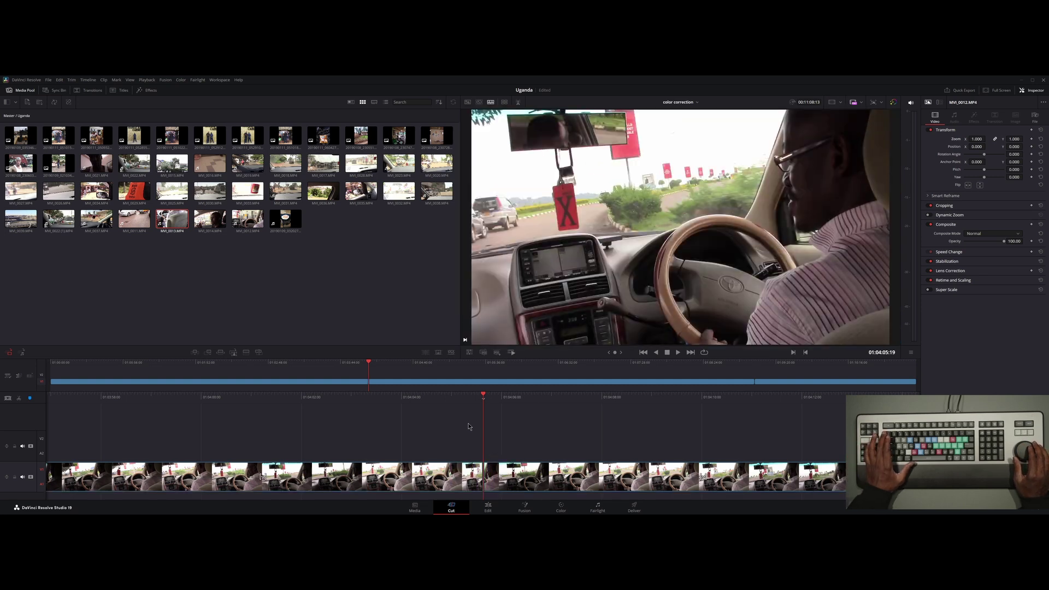
key(ctrl+z)
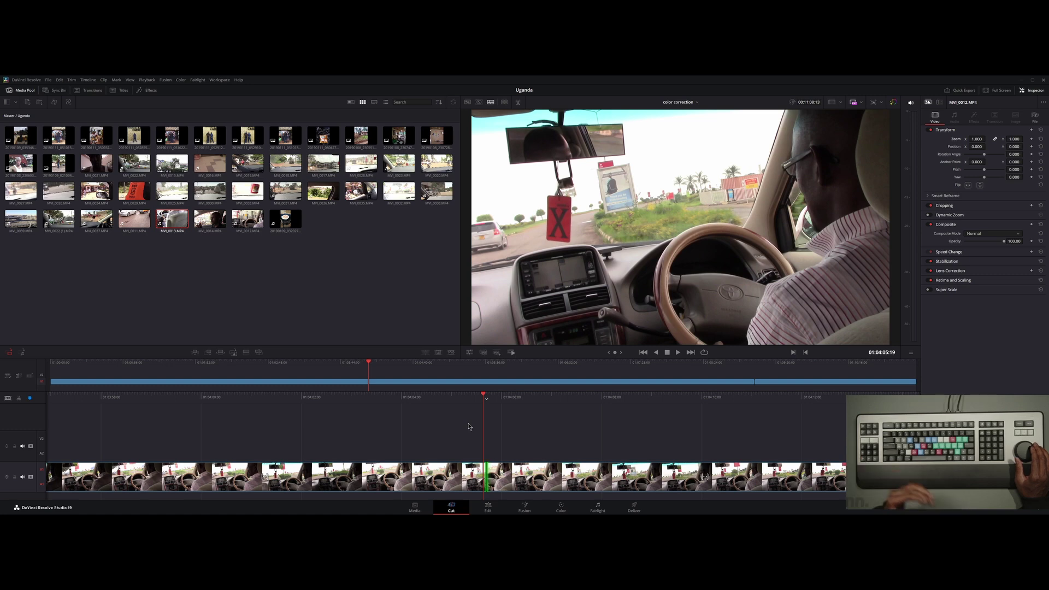
Move the playhead to the cut at 01:04:05:21 and insert a Solid Color generator there
key(Right)
key(Right)
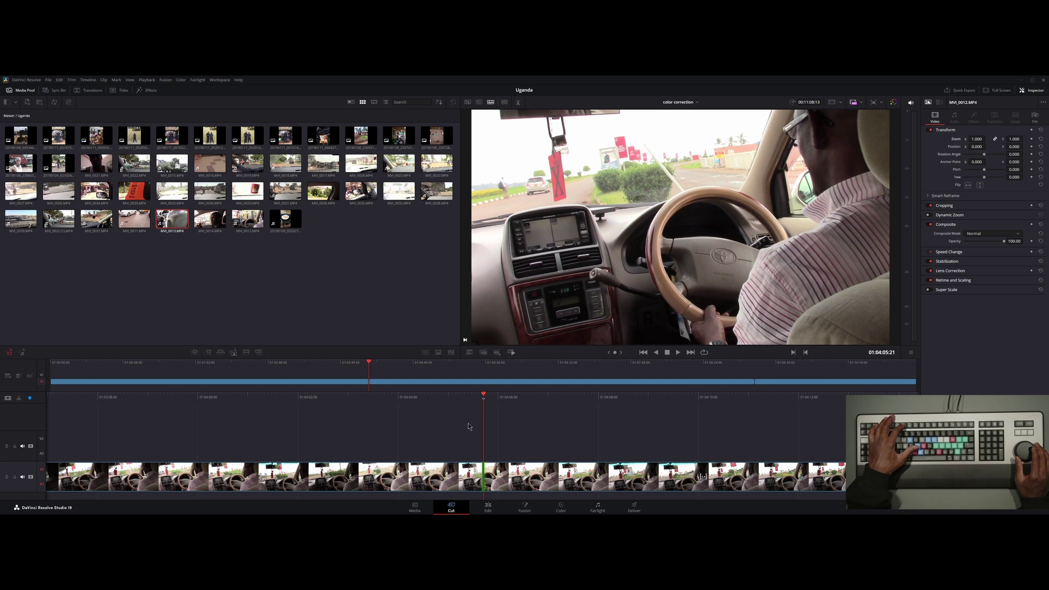
key(F9)
Scrub back and forth through the inserted Solid Color generator and undo its insertion
key(Left)
key(Left)
key(Left)
key(Left)
key(Left)
key(Left)
key(Left)
key(Left)
key(Left)
key(Left)
key(Left)
key(Left)
key(Left)
key(Left)
key(Left)
key(Left)
key(Left)
key(Left)
key(Left)
key(Left)
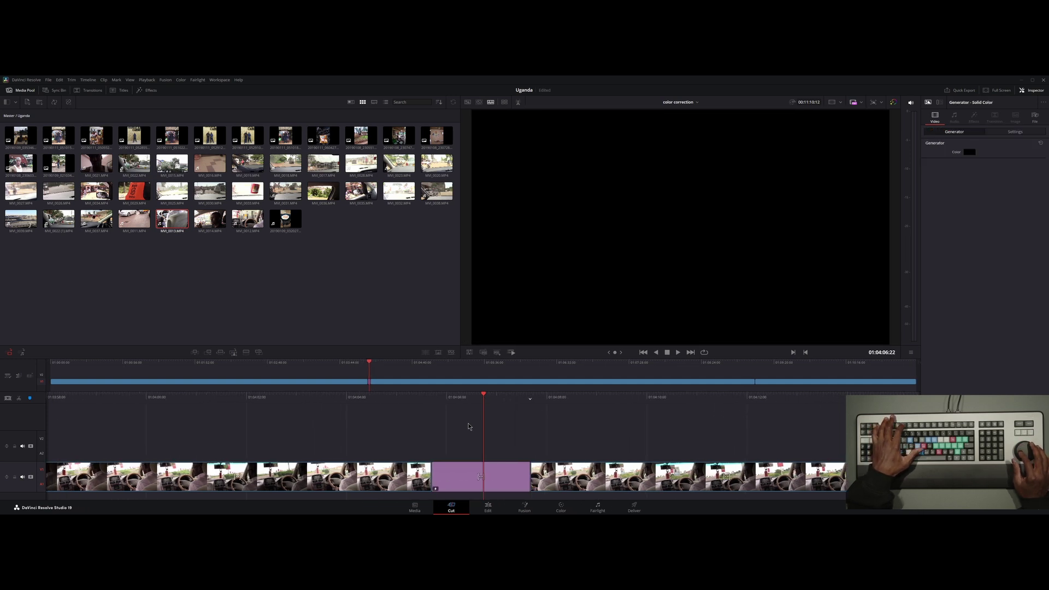
key(Right)
key(Right)
key(Right)
key(Right)
key(Right)
key(Right)
key(Right)
key(Right)
key(Right)
key(Right)
key(Right)
key(Right)
key(Right)
key(Right)
key(Right)
key(Right)
key(Right)
key(Right)
key(Right)
key(Right)
key(Right)
key(Right)
key(Right)
key(Right)
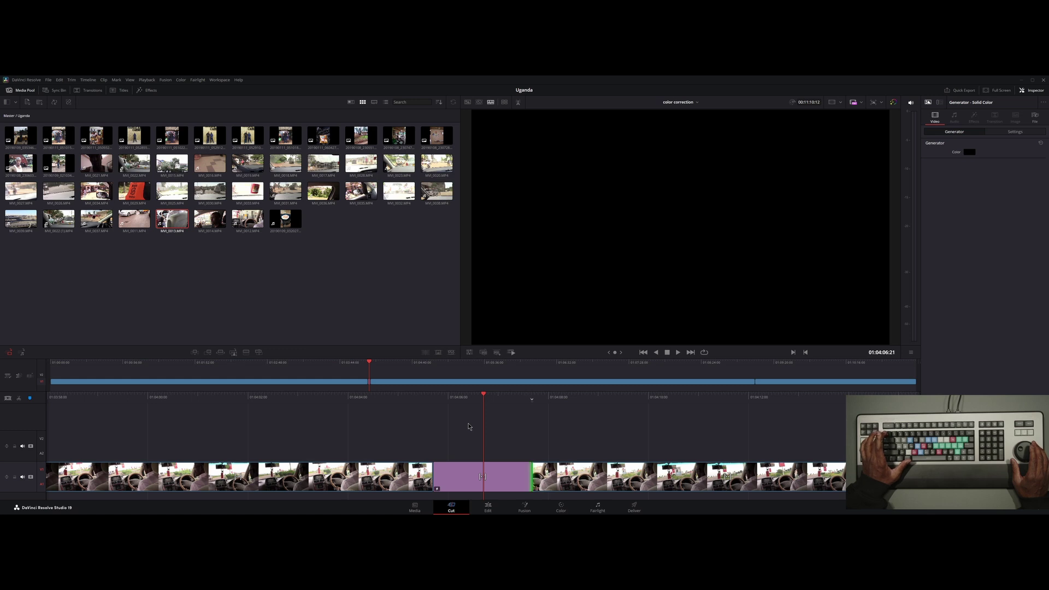
key(ctrl+z)
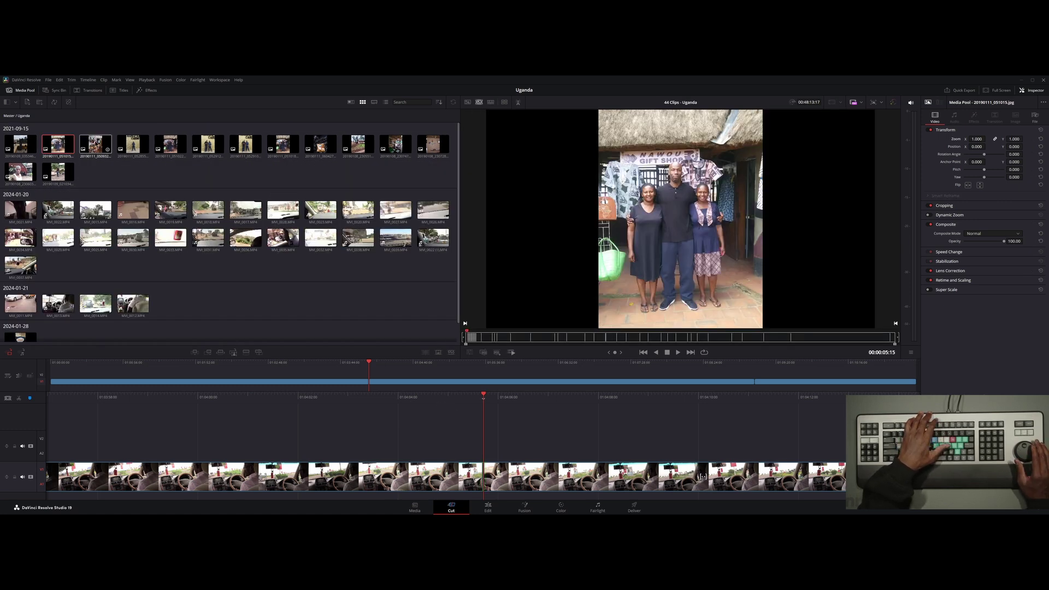
Insert the gift shop photo at the 01:04:05:21 cut and scrub the source tape back to the preceding still
key(F9)
key(Left)
key(Left)
key(Left)
key(Left)
key(Left)
key(Left)
key(Left)
key(Left)
key(Left)
key(Left)
key(Left)
key(Left)
key(Left)
key(Left)
key(Left)
key(Left)
key(Left)
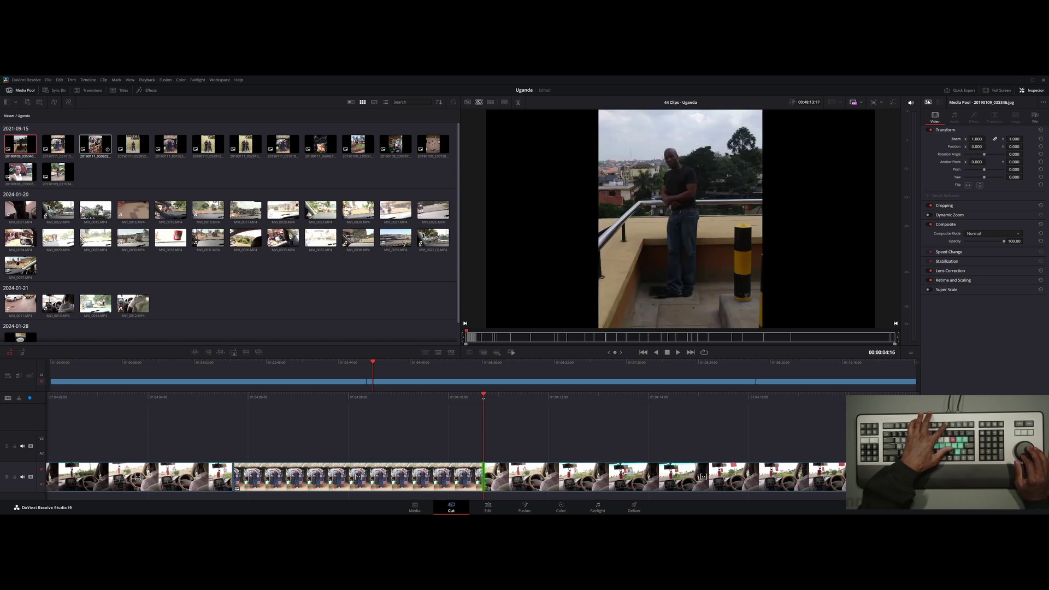
Scrub the source tape forward to the gift shop photo and switch the viewer to the timeline
key(Right)
key(Right)
key(Right)
key(Right)
key(Right)
key(Right)
key(Right)
key(Right)
key(Right)
key(Right)
key(Right)
key(Right)
key(Right)
key(Right)
key(Right)
key(Right)
key(Right)
key(Right)
key(Right)
key(Right)
key(q)
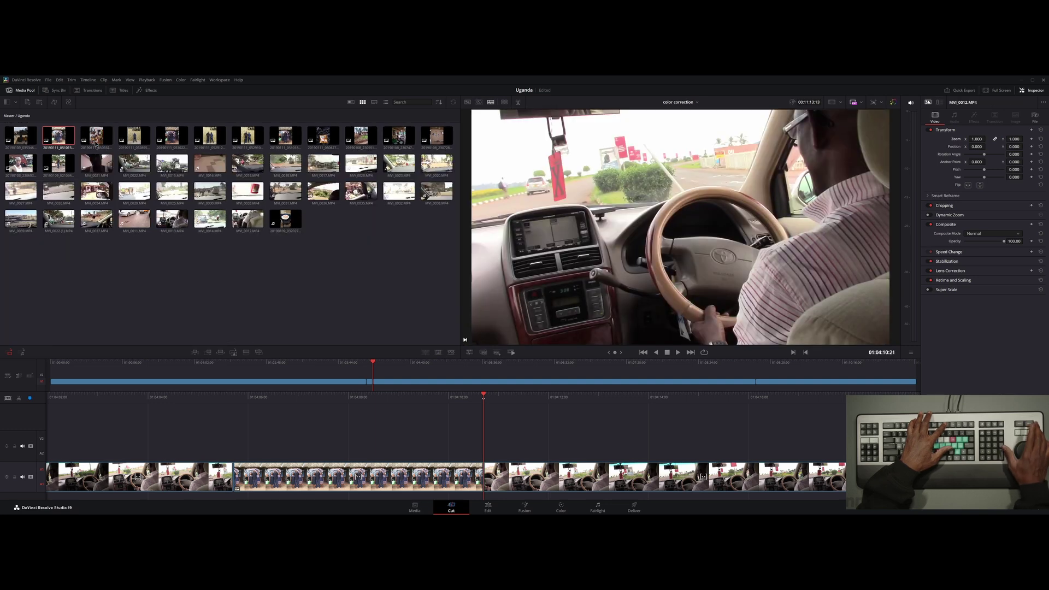
Go back to the previous edit and scrub the timeline into the preceding driving clip at 01:04:04:20
key(Up)
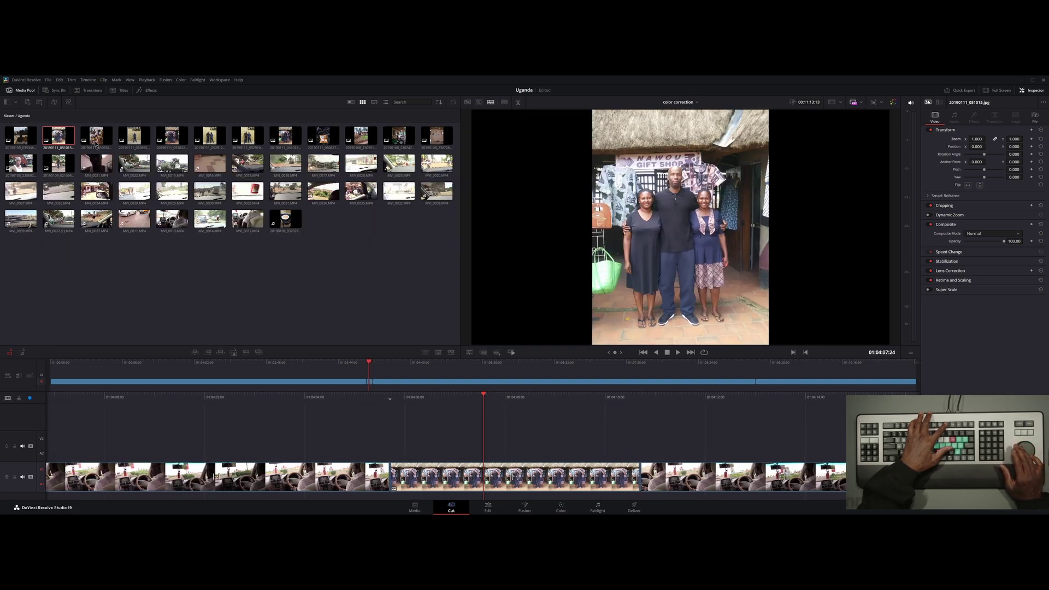
key(Left)
key(Left)
key(Left)
key(Left)
key(Left)
key(Left)
key(Left)
key(Left)
key(Left)
key(Left)
key(Left)
key(Left)
key(Left)
key(Left)
key(Left)
key(Left)
key(Left)
key(Left)
key(Left)
key(Left)
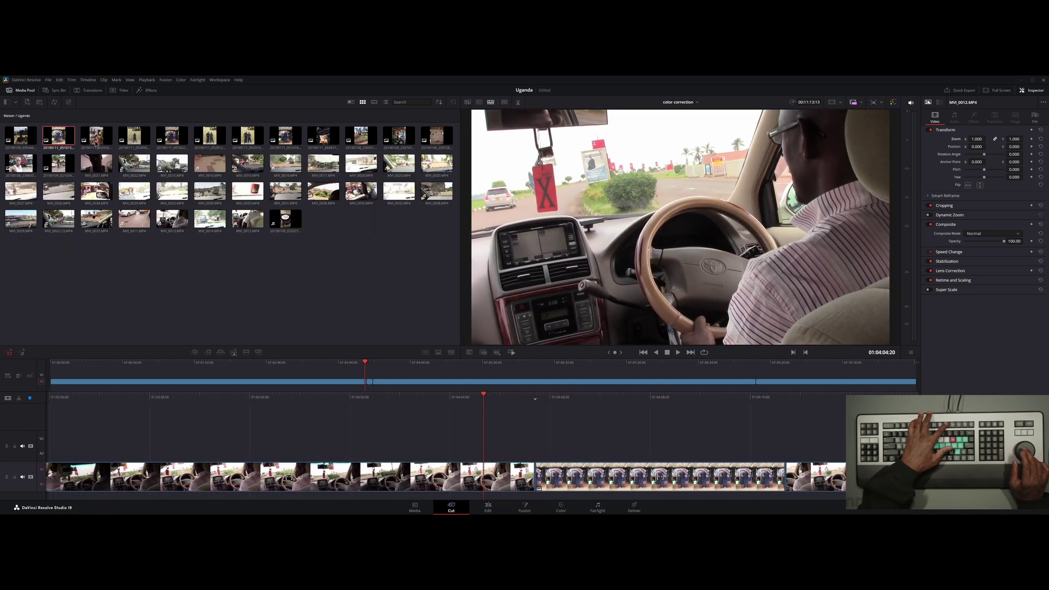
Scrub the timeline forward through the inserted photo to 01:04:08:22 and move back to 01:04:07:05
key(Right)
key(Right)
key(Right)
key(Right)
key(Right)
key(Right)
key(Right)
key(Right)
key(Right)
key(Right)
key(Right)
key(Right)
key(Right)
key(Right)
key(Right)
key(Right)
key(Right)
key(Right)
key(Right)
key(Right)
key(Right)
key(Right)
key(Right)
key(Right)
key(Right)
key(Right)
key(Right)
key(Right)
key(Right)
key(Right)
key(Right)
key(Right)
key(Right)
key(Right)
key(Right)
key(Right)
key(Right)
key(Right)
key(Right)
key(Right)
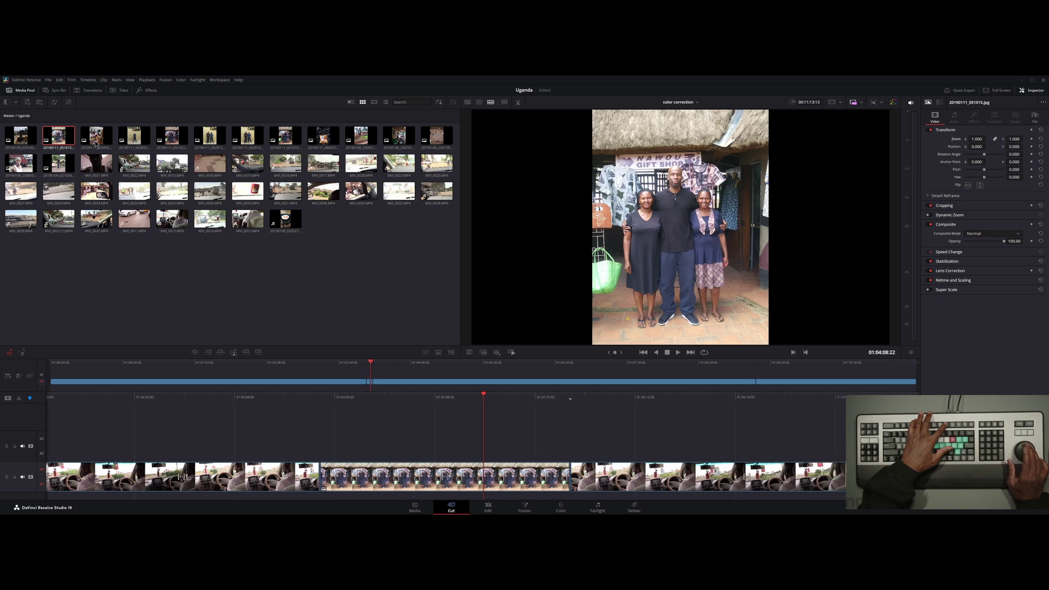
key(j)
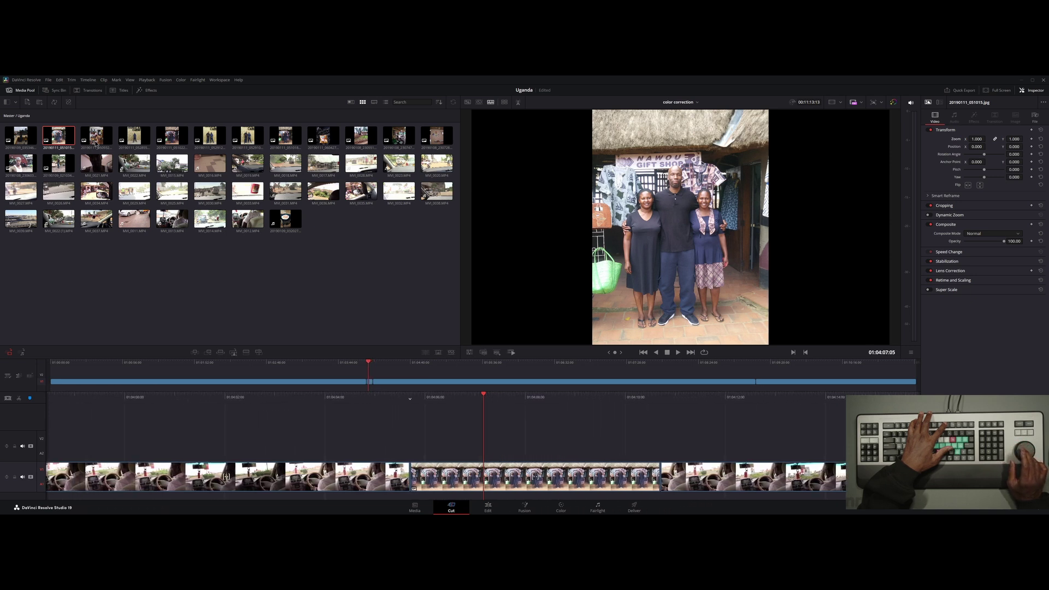
Scrub the timeline forward past the inserted gift shop photo into the following driving clip at 01:04:11:04
key(Right)
key(Right)
key(Right)
key(Right)
key(Right)
key(Right)
key(Right)
key(Right)
key(Right)
key(Right)
key(Right)
key(Right)
key(Right)
key(Right)
key(Right)
key(Right)
key(Right)
key(Right)
key(Right)
key(Right)
key(Right)
key(Right)
key(Right)
key(Right)
key(Right)
key(Right)
key(Right)
key(Right)
key(Right)
key(Right)
key(Right)
key(Right)
key(Right)
key(Right)
key(Right)
key(Right)
key(Right)
key(Right)
key(Right)
key(Right)
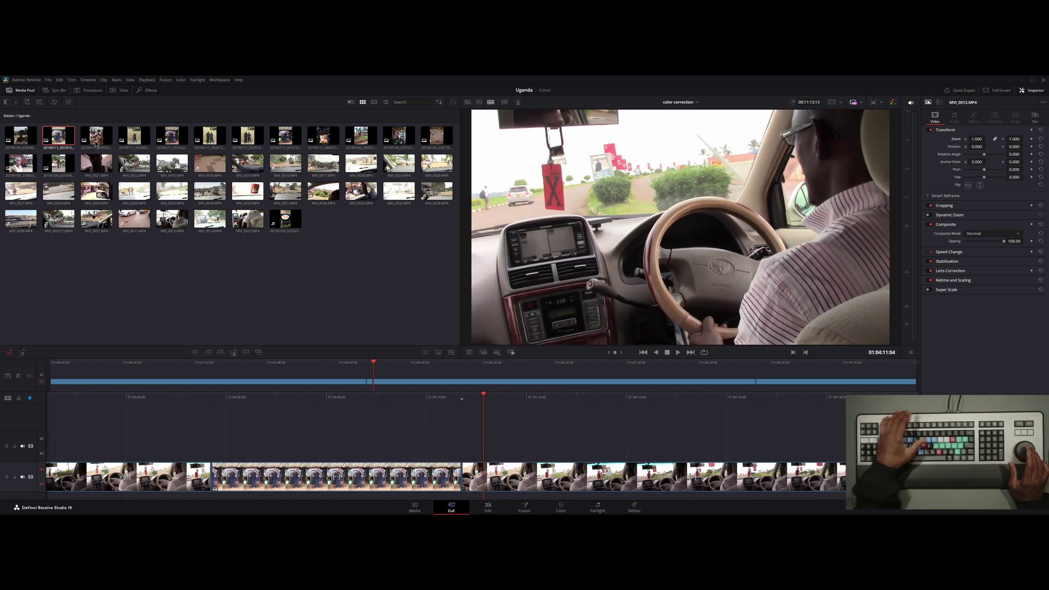
Undo the insertion of the gift shop photo and save the project
key(v)
key(ctrl+z)
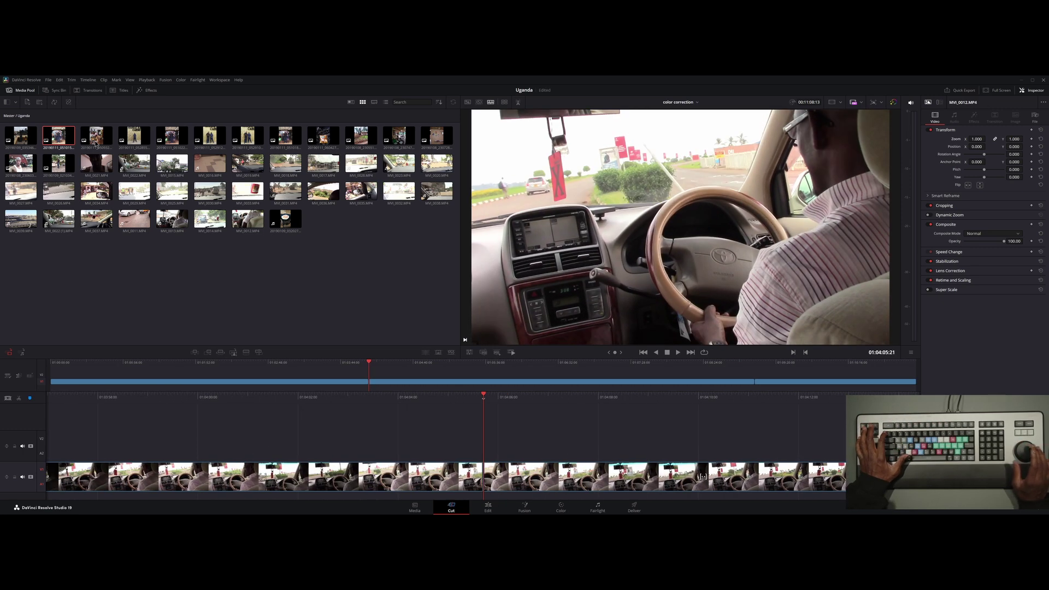
key(ctrl+s)
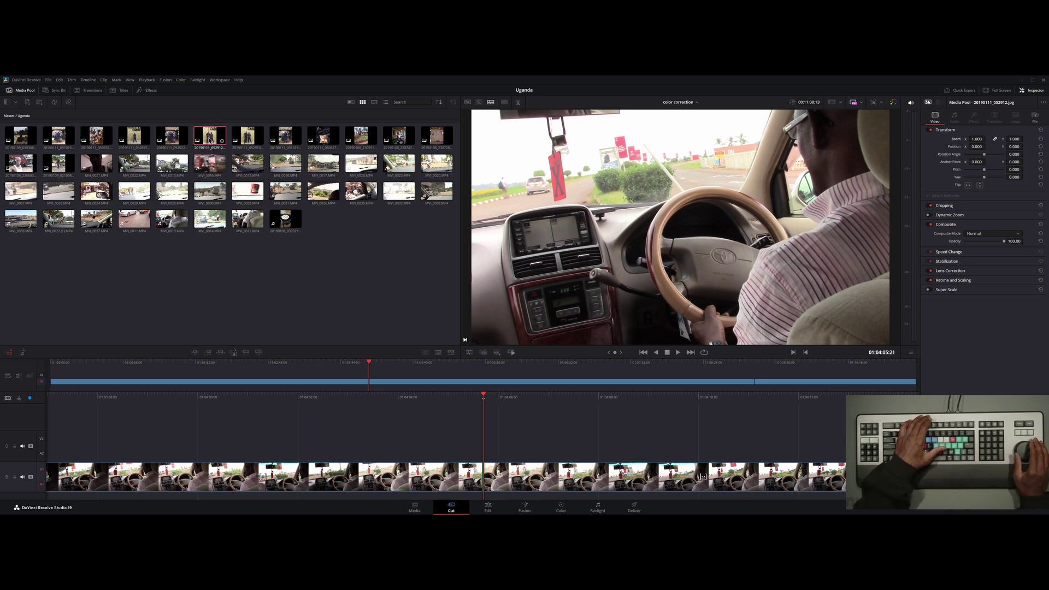
Insert the photo of two men under the casino sign at the 01:04:05:21 cut and scrub within it to 01:04:08:02
key(v)
key(F9)
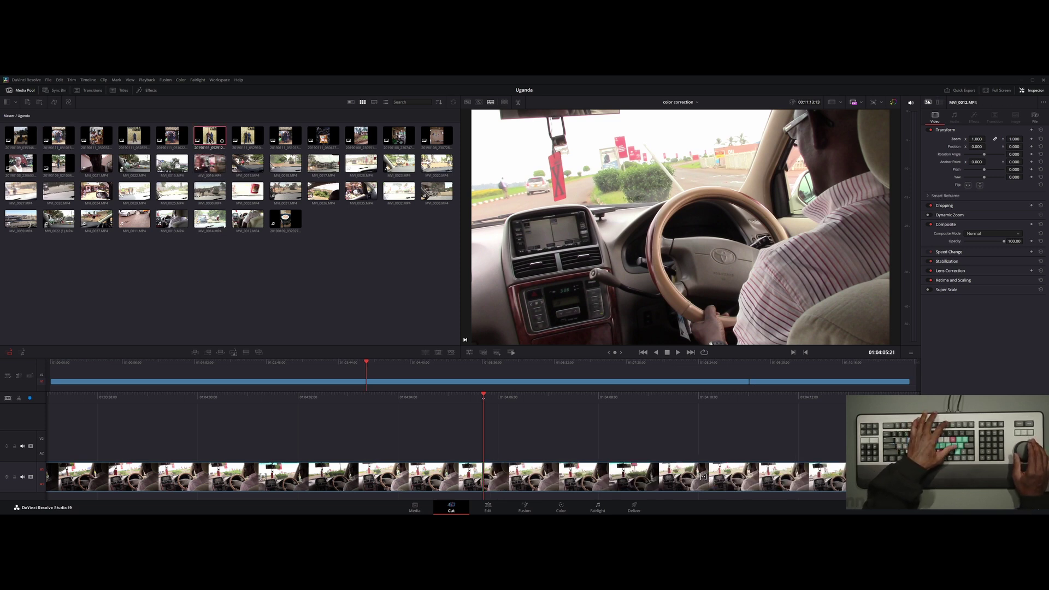
key(Left)
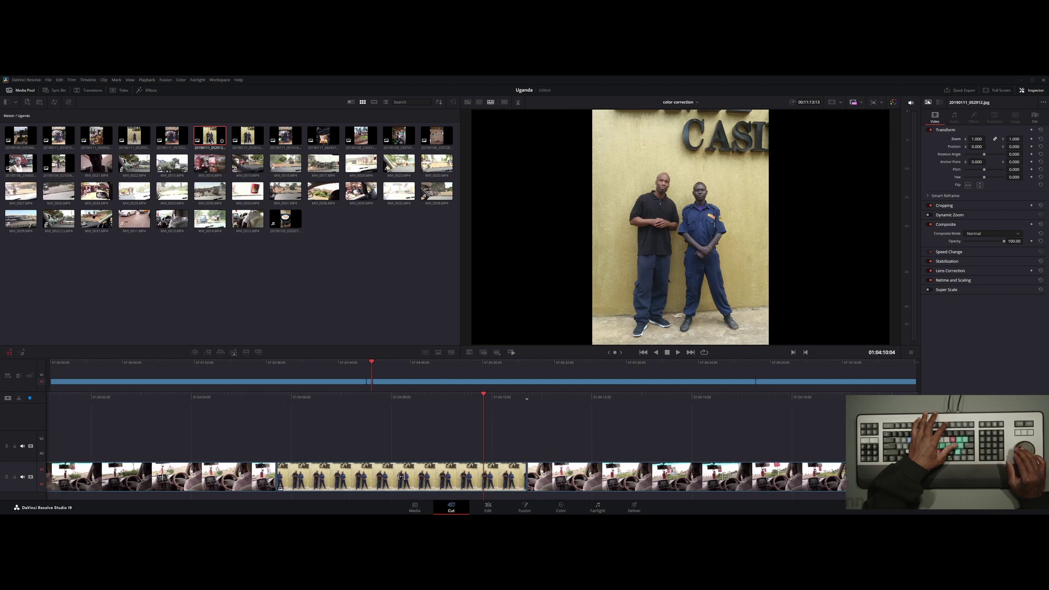
key(Left)
key(Right)
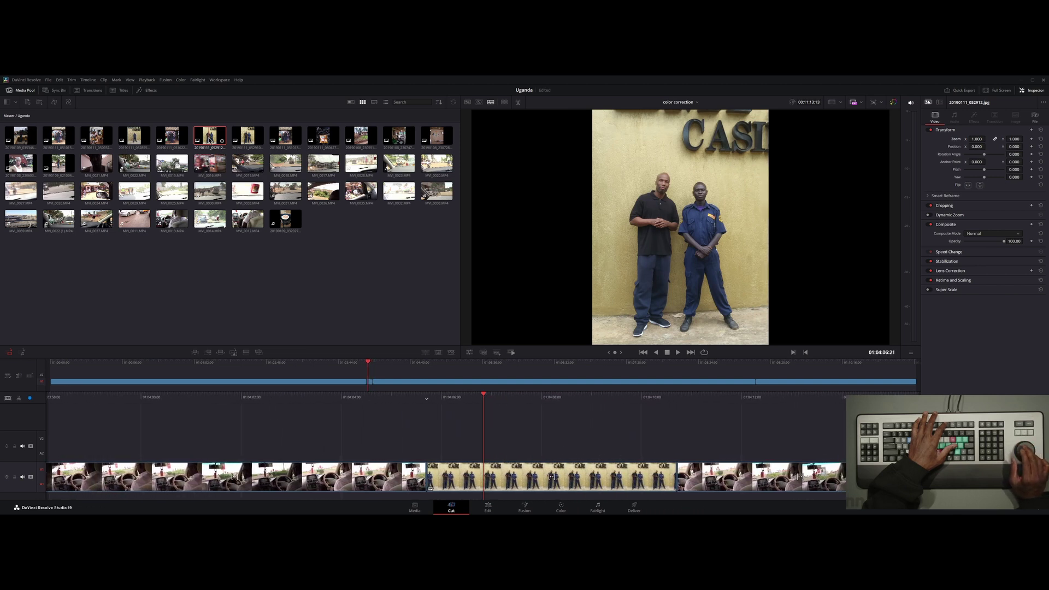
key(Left)
key(Left)
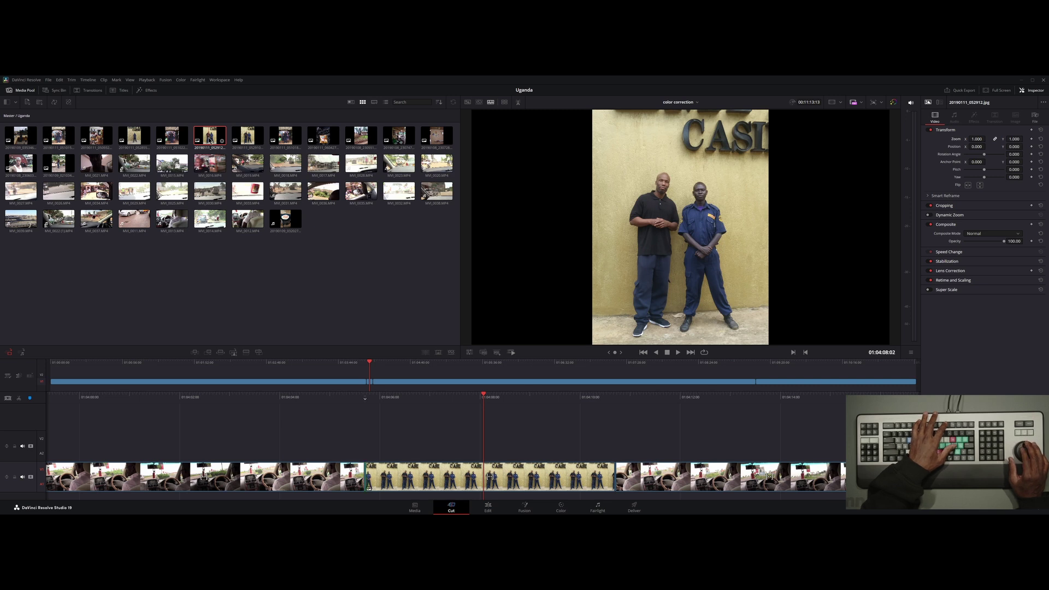
Scrub the timeline back to 01:04:07:25 and forward to 01:04:09:11 inside the casino photo
key(Left)
key(Left)
key(Left)
key(Left)
key(Left)
key(Left)
key(Left)
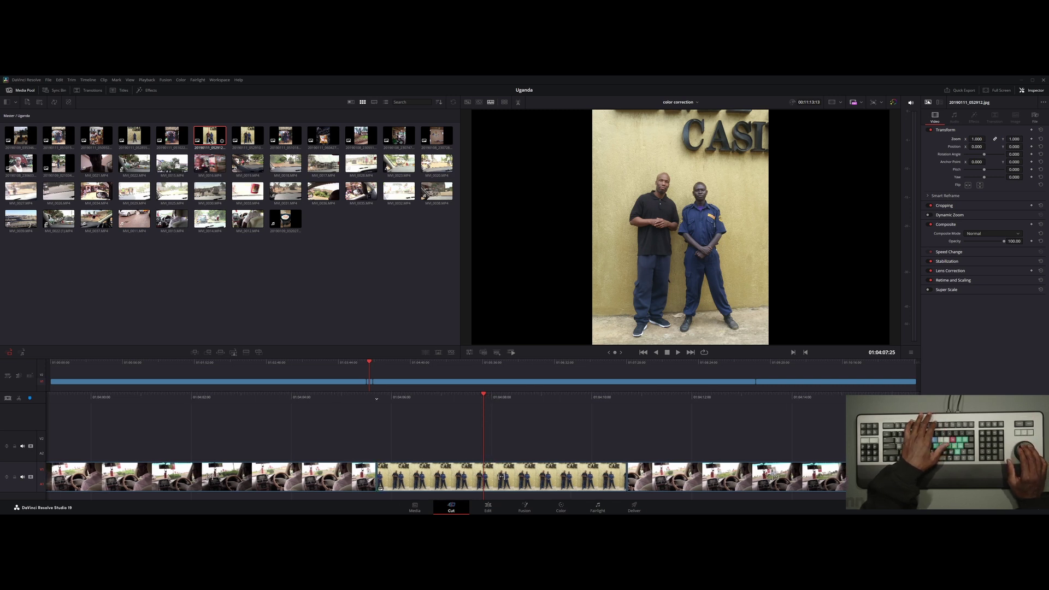
key(Right)
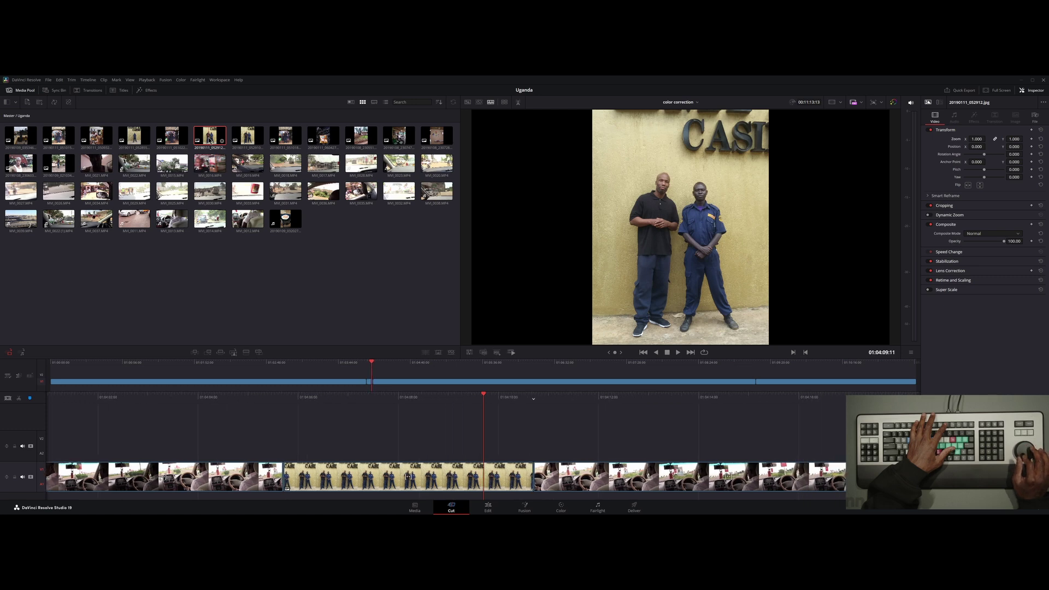
Scrub back and forth over the casino photo on the timeline, stopping near its end at 01:04:10:10
key(Right)
key(Right)
key(Right)
key(Right)
key(Right)
key(Right)
key(Right)
key(Right)
key(Right)
key(Right)
key(Right)
key(Right)
key(Right)
key(Right)
key(Left)
key(Left)
key(Left)
key(Left)
key(Left)
key(Left)
key(Left)
key(Left)
key(Left)
key(Left)
key(Left)
key(Left)
key(Left)
key(Left)
key(Left)
key(Left)
key(Left)
key(Left)
key(Left)
key(Left)
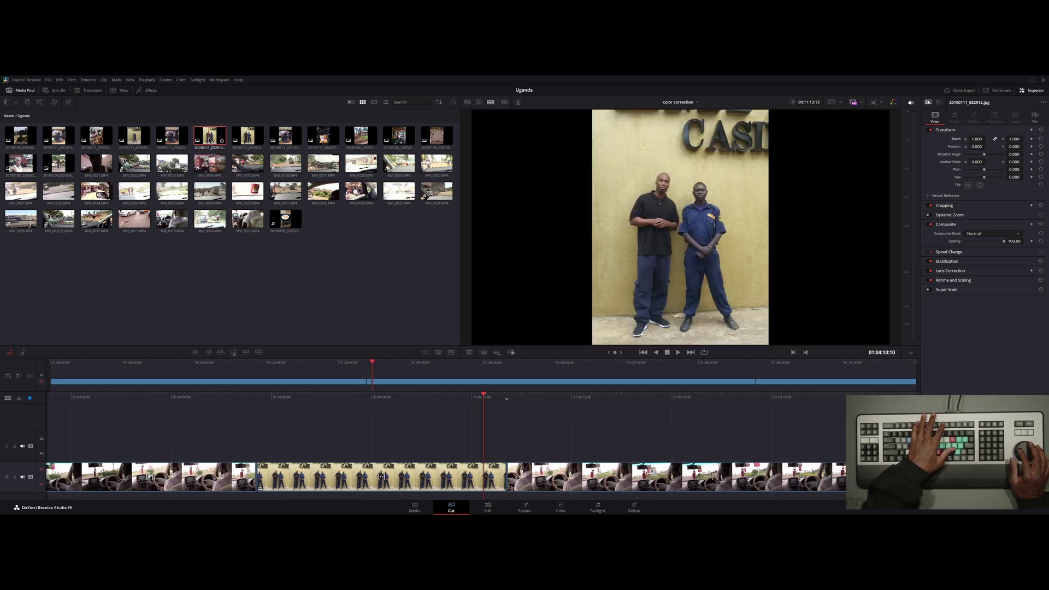
Scrub back to 01:04:09:18 and undo the insertion of the casino photo
key(Left)
key(Left)
key(Left)
key(Left)
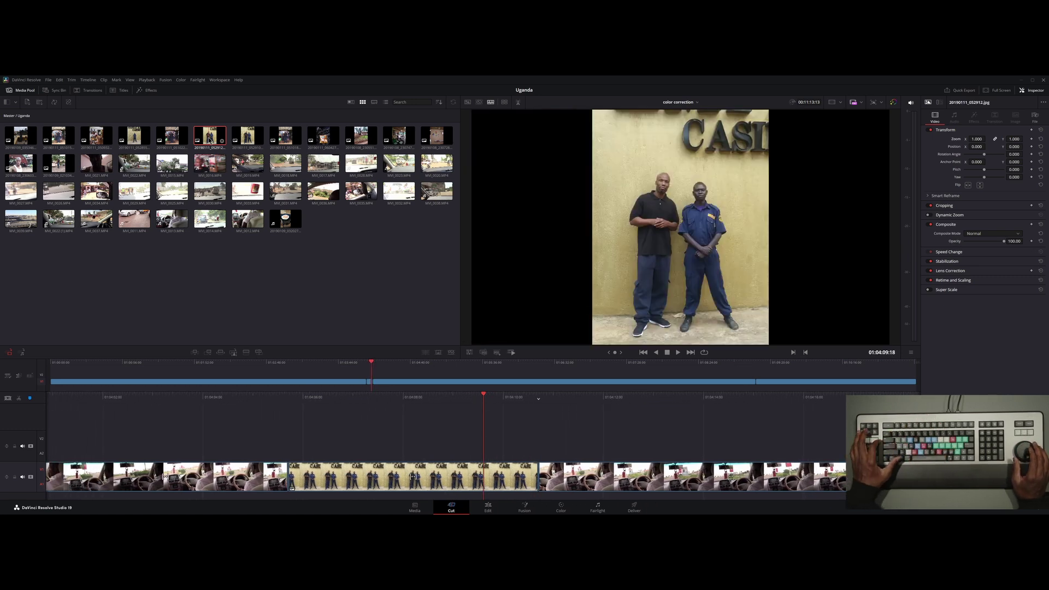
key(ctrl+z)
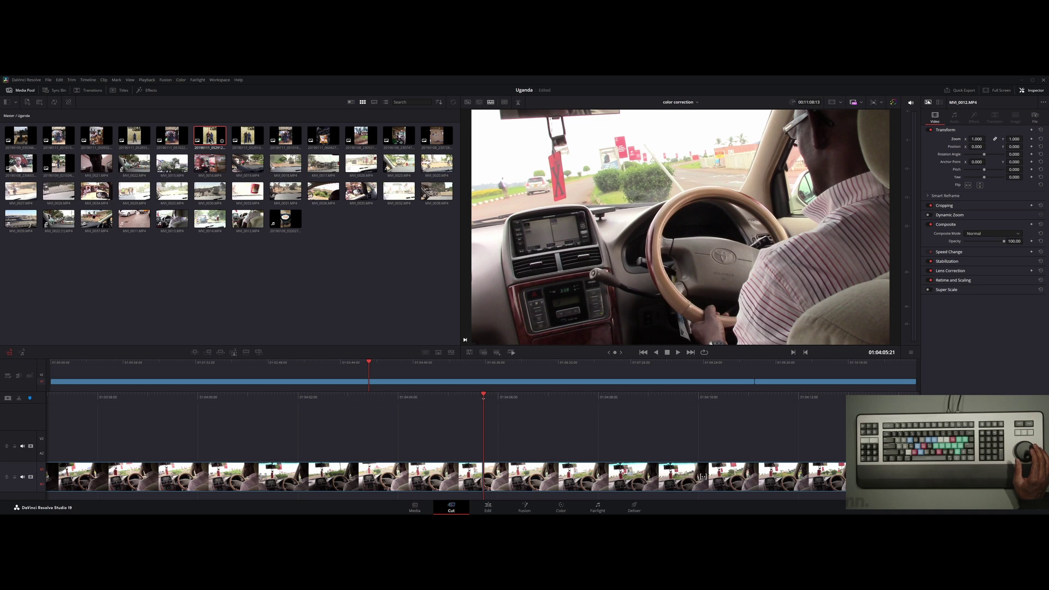
Select the cut at 01:04:05:21 and insert the casino photo from the media pool there again
key(v)
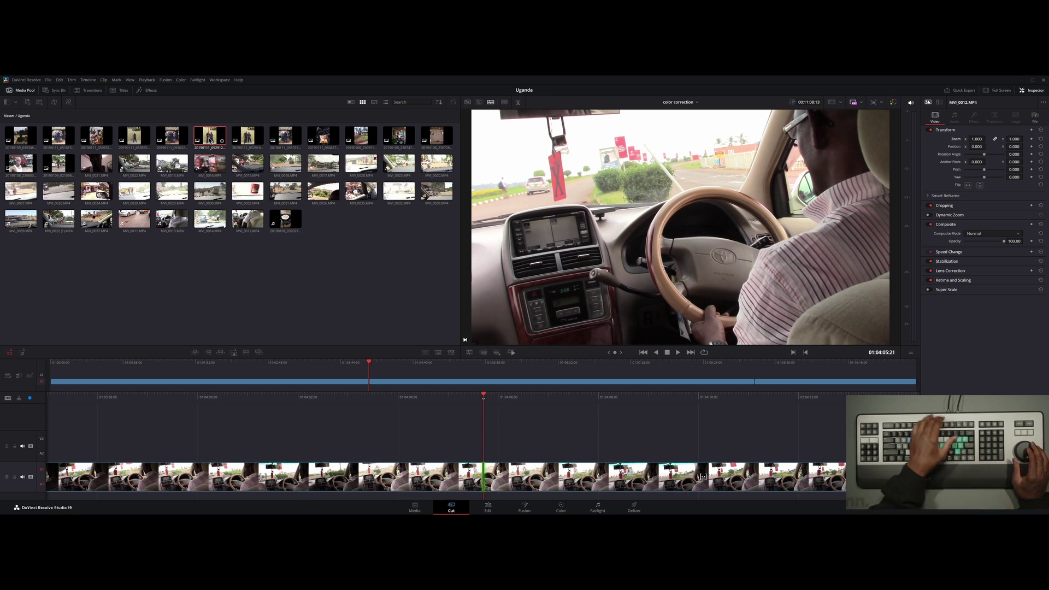
click(210, 141)
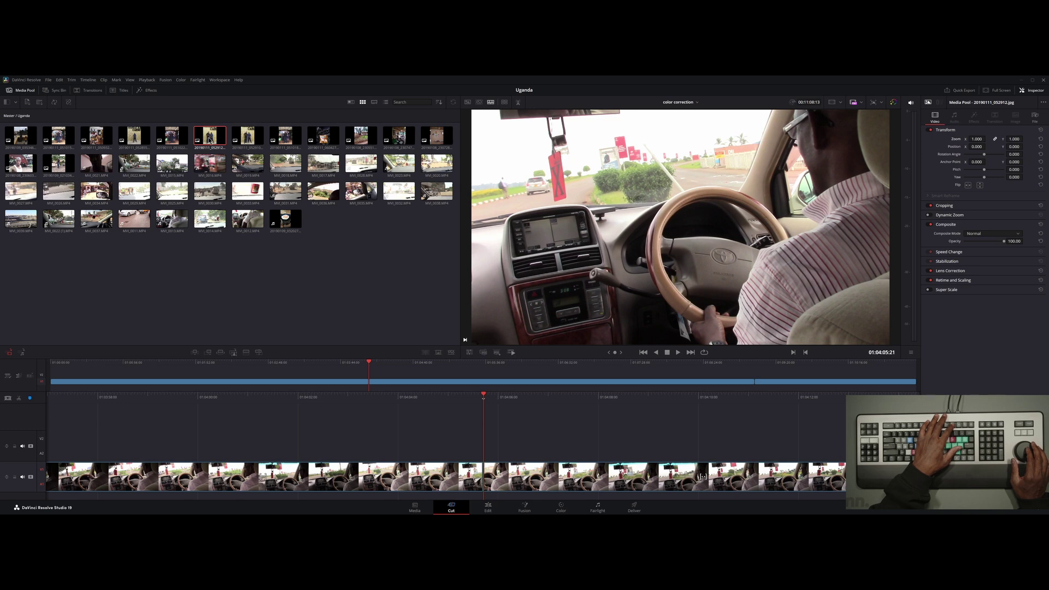
key(F9)
Scrub the timeline to 01:04:10:00 within the newly inserted casino photo
key(Left)
key(Left)
key(Left)
key(Left)
key(Left)
key(Left)
key(Left)
key(Left)
key(Left)
key(Left)
key(Left)
key(Left)
key(Left)
key(Left)
key(Left)
key(Left)
key(Left)
key(Left)
key(Left)
key(Left)
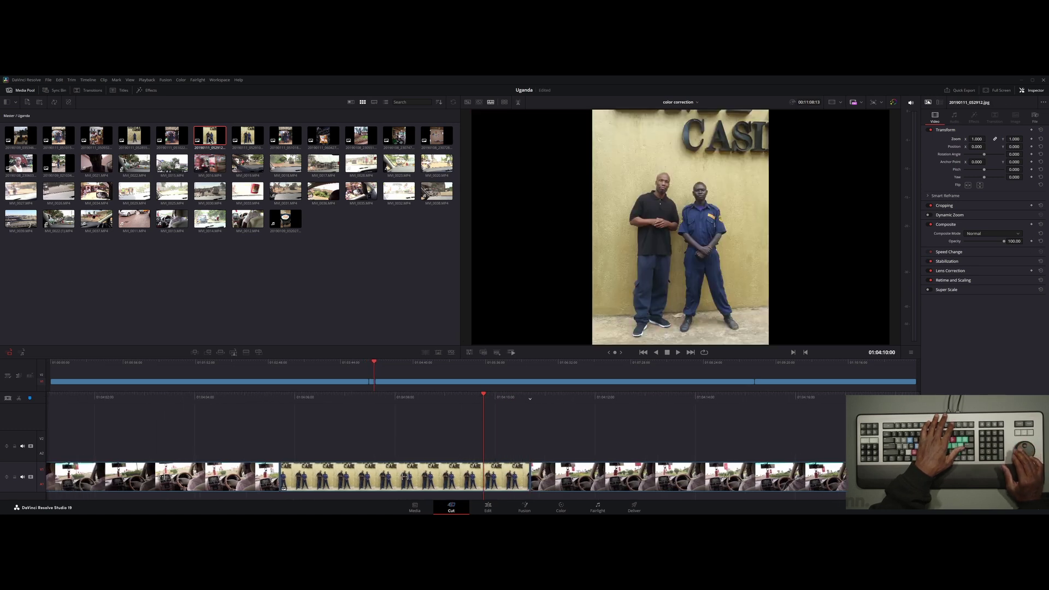
Scrub further through the inserted casino photo and stop at 01:04:09:13
key(Right)
key(Right)
key(Right)
key(Right)
key(Right)
key(Right)
key(Right)
key(Right)
key(Right)
key(Right)
key(Right)
key(Right)
key(Right)
key(Right)
key(Right)
key(Right)
key(Right)
key(Right)
key(Right)
key(Right)
key(Right)
key(Right)
key(Right)
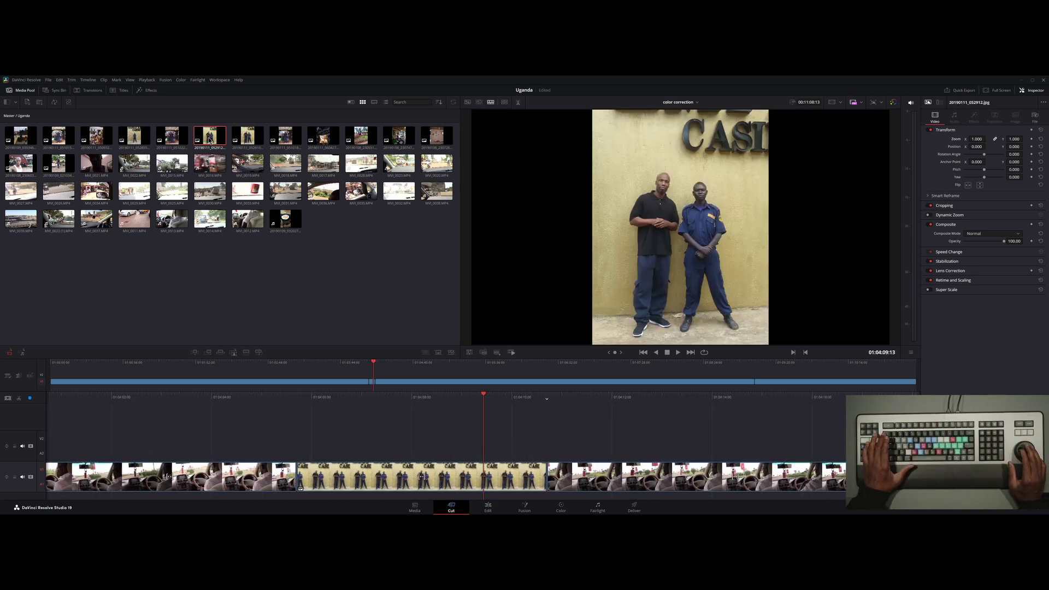
Undo the insertion of the casino photo and scrub the timeline back to 01:04:01:06
key(ctrl+z)
key(Left)
key(Left)
key(Left)
key(Left)
key(Left)
key(Left)
key(Left)
key(Left)
key(Left)
key(Left)
key(Left)
key(Left)
key(Left)
key(Left)
key(Left)
key(Left)
key(Left)
key(Left)
key(Left)
key(Left)
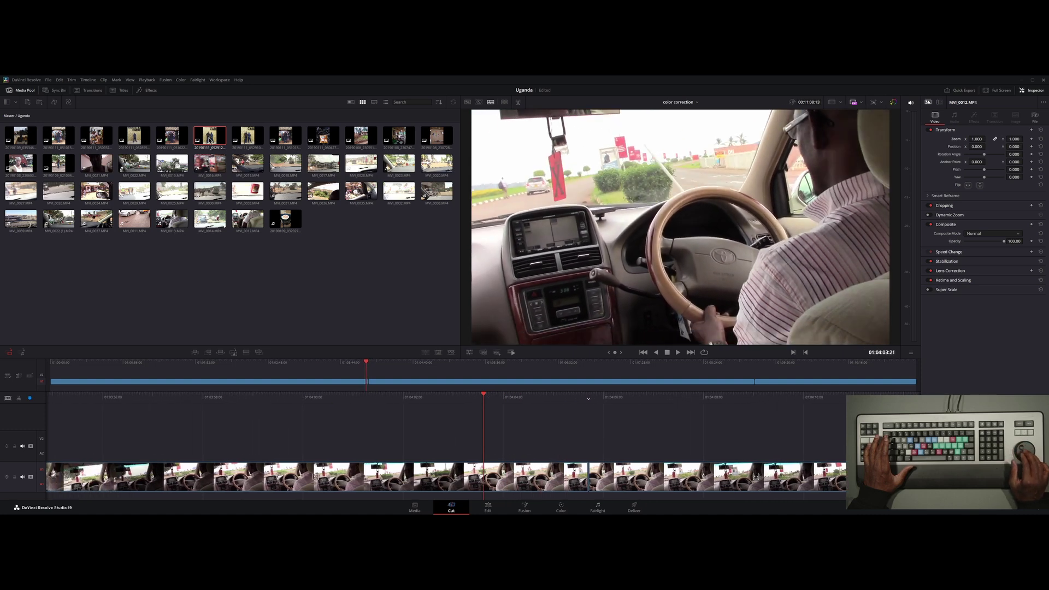
key(Left)
key(Left)
key(Left)
key(Left)
key(Left)
key(Left)
key(Left)
key(Left)
key(Left)
key(Left)
key(Left)
key(Left)
key(Left)
key(Left)
key(Left)
key(Left)
key(Left)
key(Left)
key(Left)
key(Left)
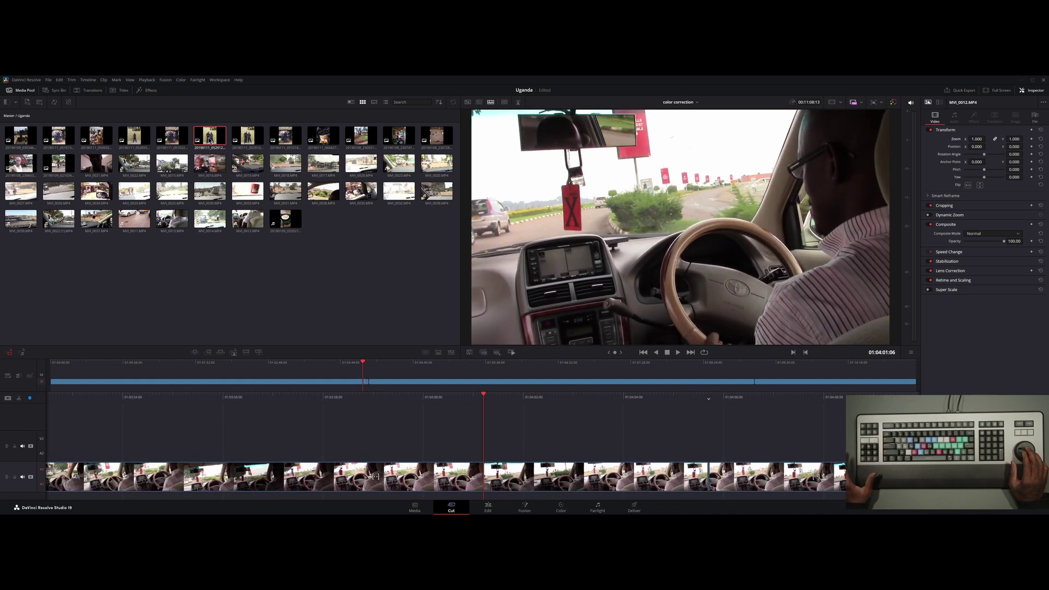
Place the selected casino photo on top of the driving clip, on the second video track, starting at 01:04:01:10
key(Right)
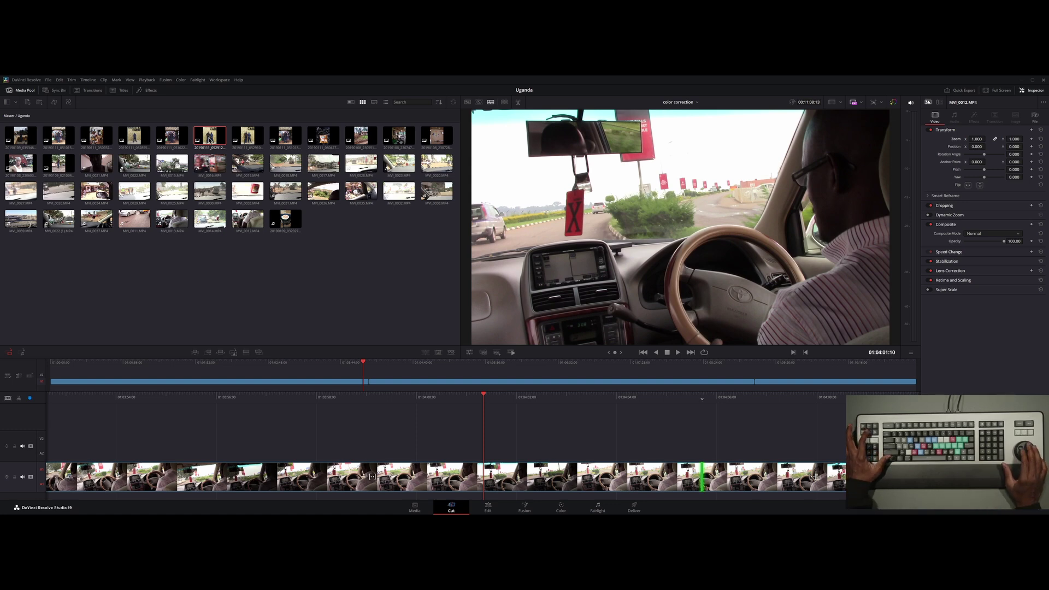
key(F12)
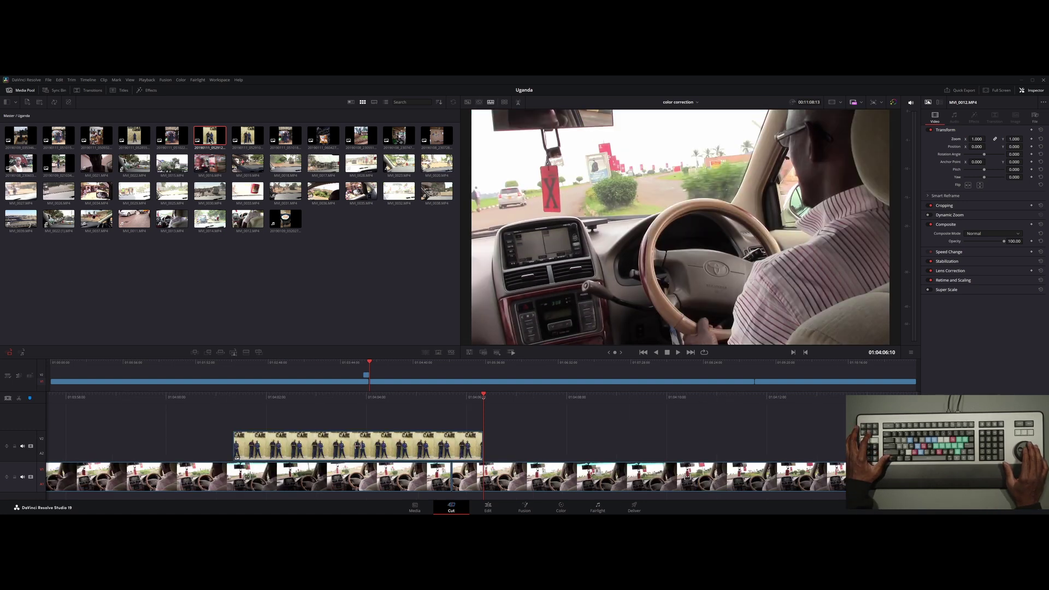
Scrub back and forth through the overlaid casino photo and stop near its end at 01:04:06:04
key(Left)
key(Left)
key(Left)
key(Left)
key(Left)
key(Left)
key(Left)
key(Left)
key(Left)
key(Left)
key(Left)
key(Left)
key(Left)
key(Left)
key(Left)
key(Left)
key(Left)
key(Left)
key(Left)
key(Left)
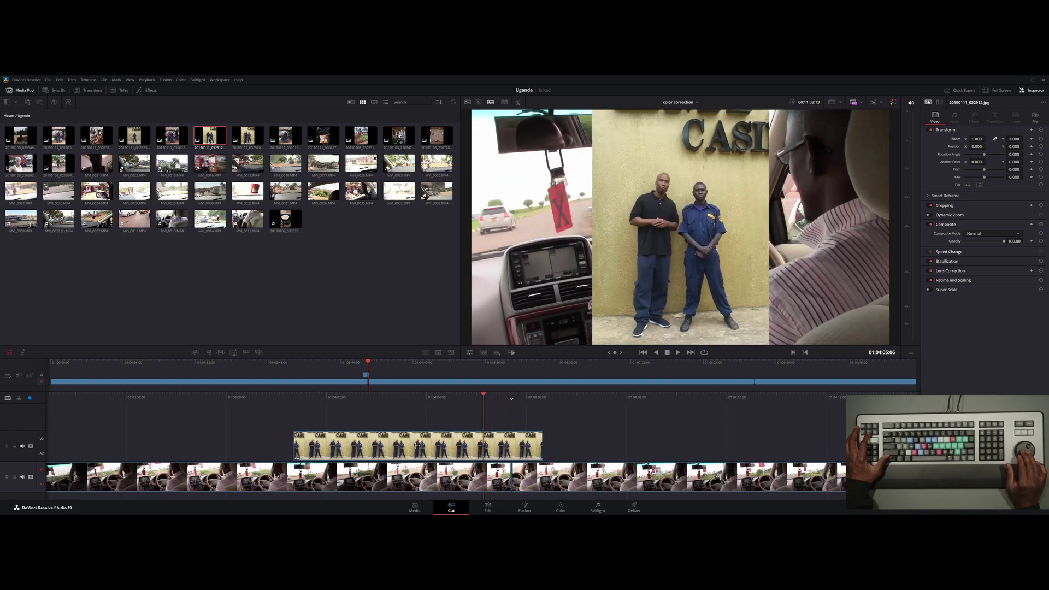
key(Right)
key(Right)
key(Right)
key(Right)
key(Right)
key(Right)
key(Right)
key(Right)
key(Right)
key(Right)
key(l)
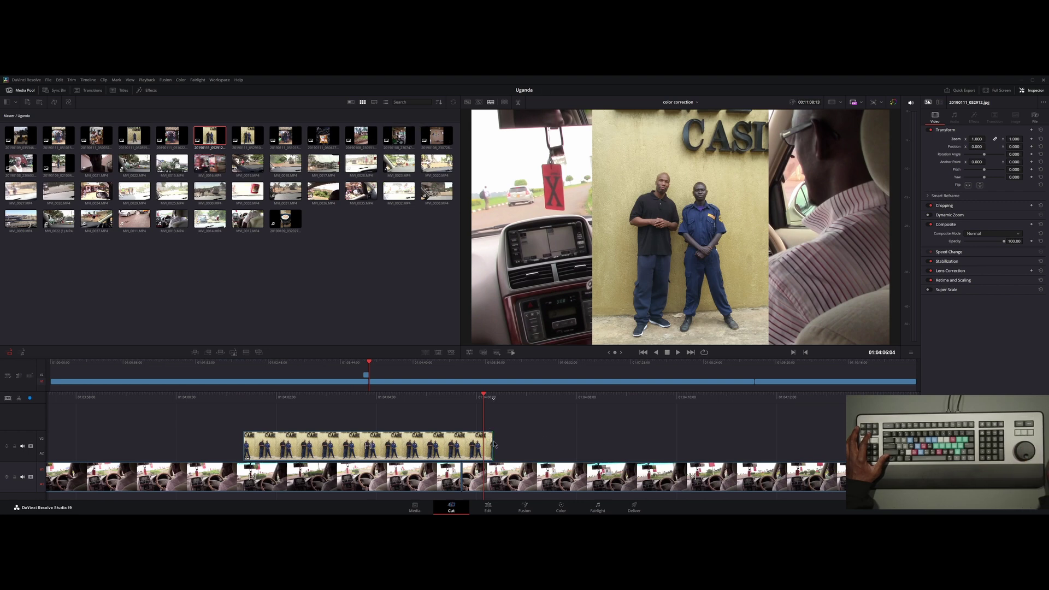
Extend the overlaid casino photo's end to about 01:04:08:00 and make it picture-in-picture with zoom 0.350 and position X -1710, Y -229
drag(492, 440, 575, 433)
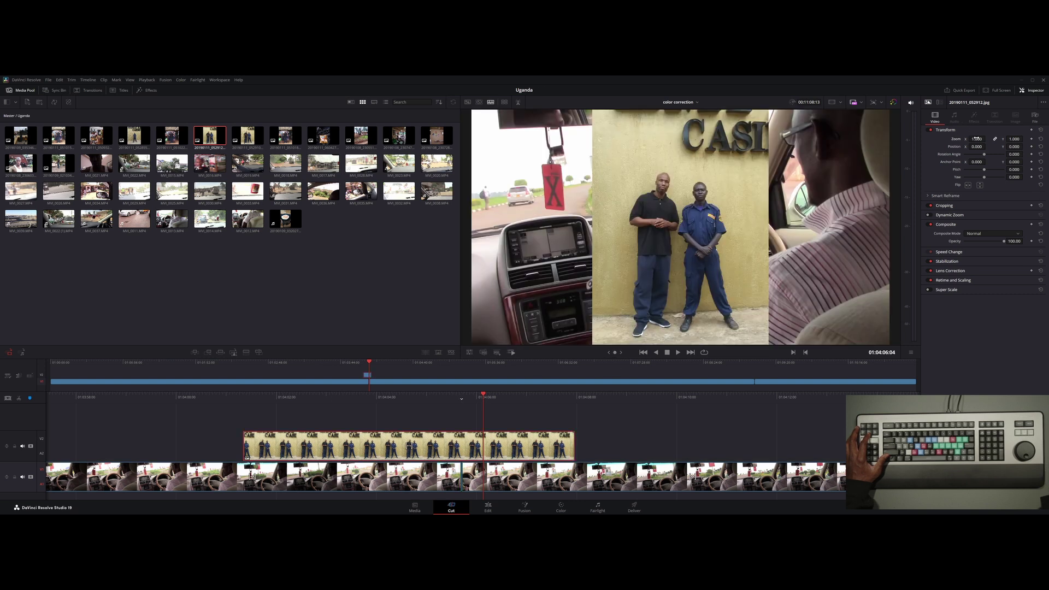
mouse_move(976, 139)
mouse_down()
mouse_move(947, 139)
mouse_move(1009, 148)
mouse_move(970, 147)
mouse_up()
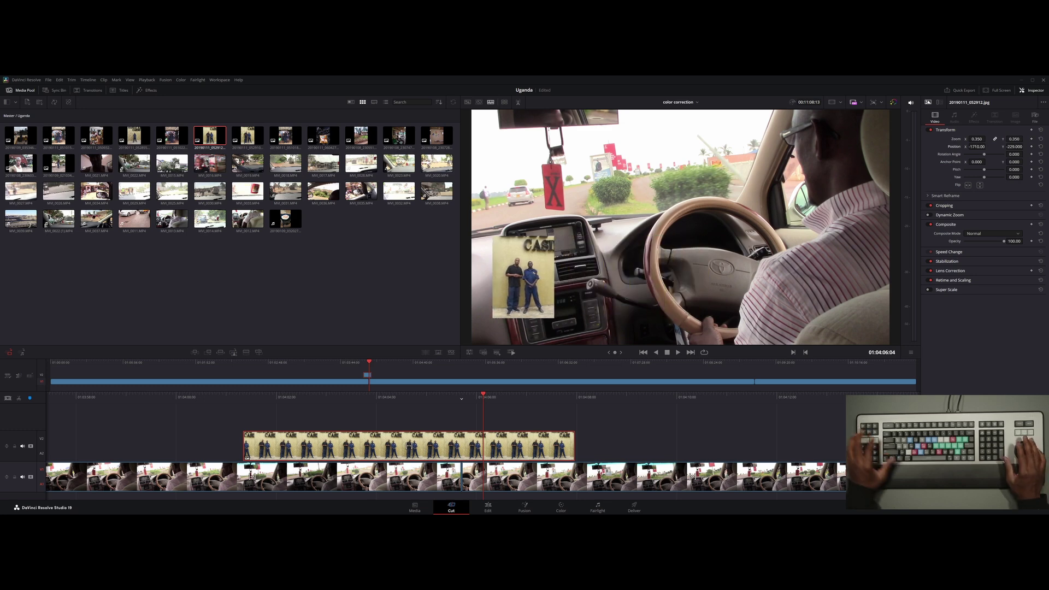
Play the picture-in-picture section of the timeline and stop at 01:04:07:17
key(space)
key(space)
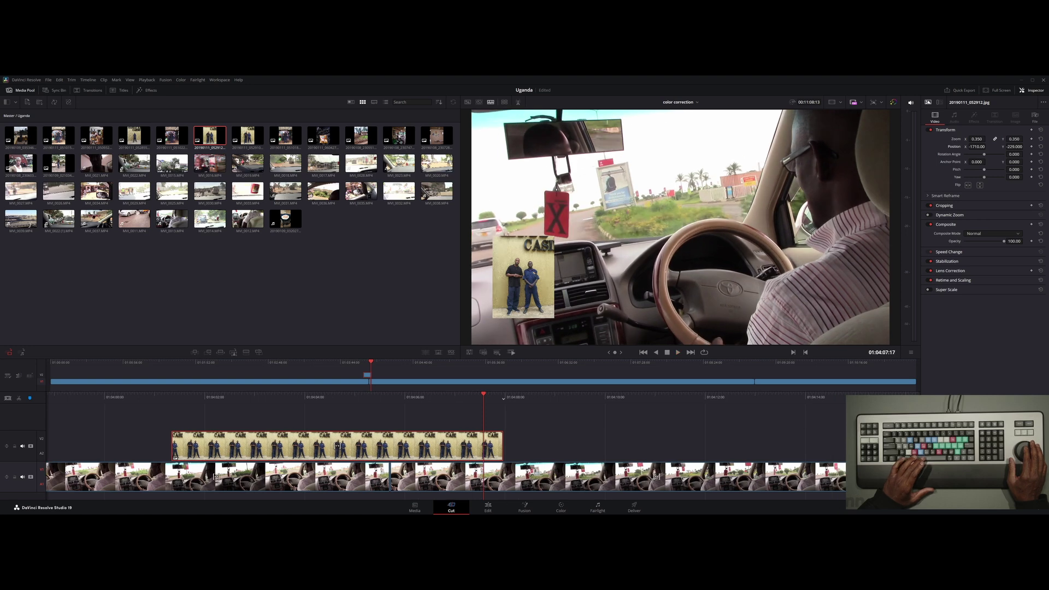
Undo the casino photo's repositioning, scaling and extension, and its placement on the second video track
key(ctrl+z)
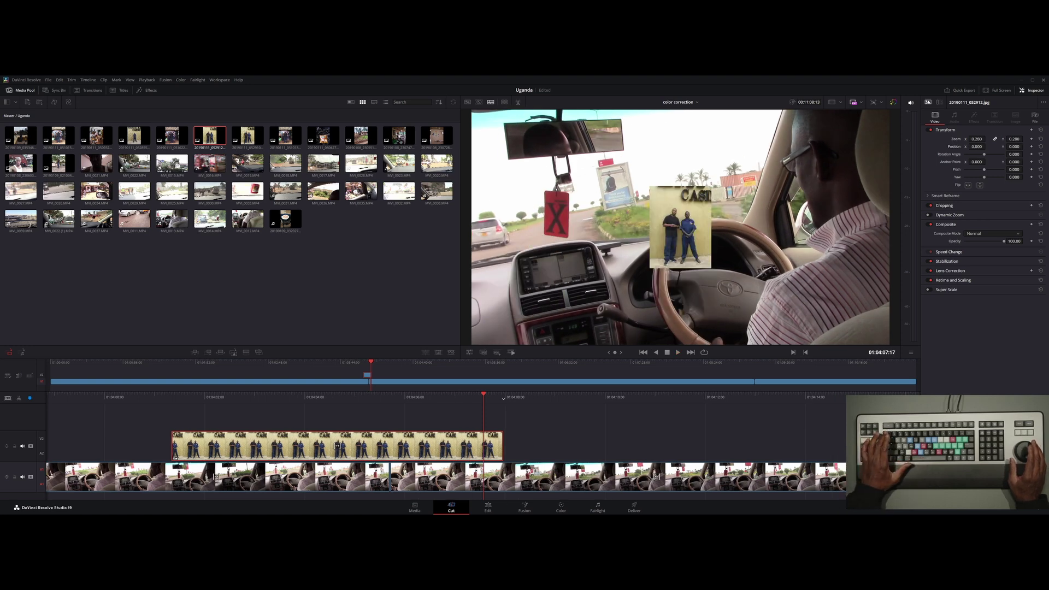
key(ctrl+z)
key(ctrl+z)
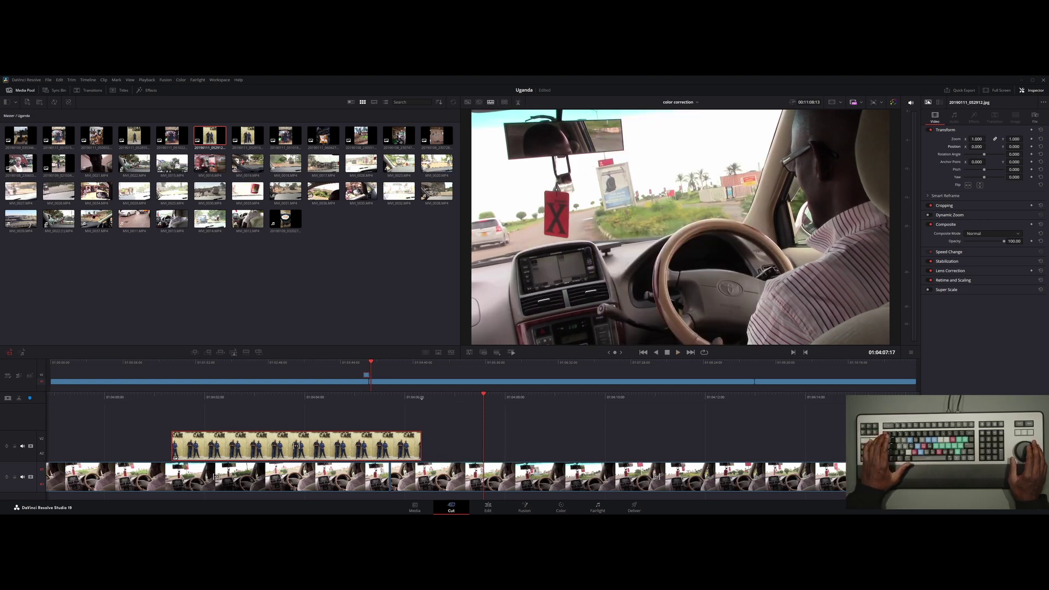
key(Left)
key(ctrl+z)
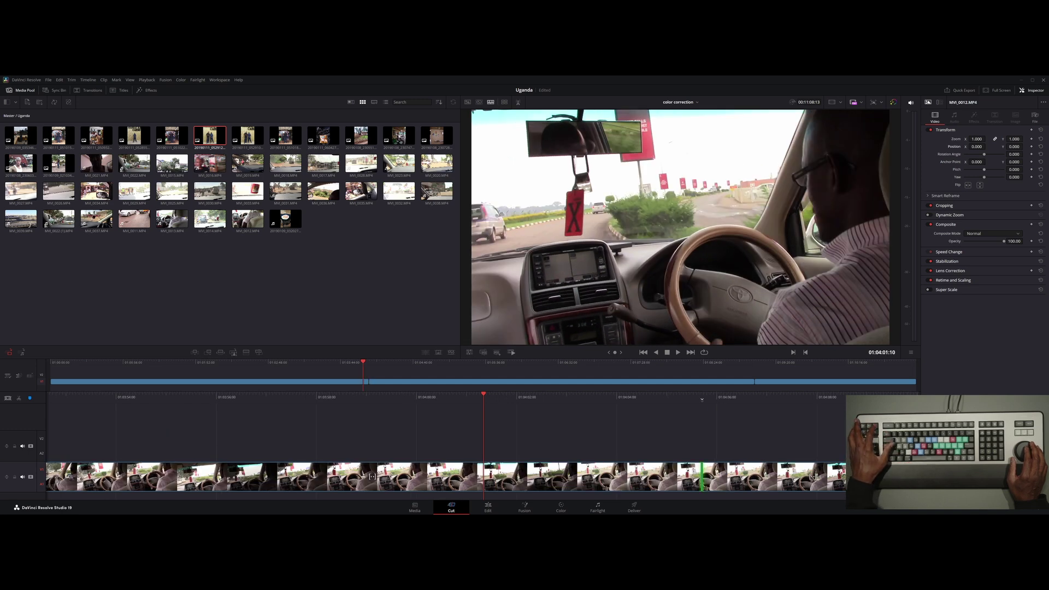
Ripple overwrite the driving clip before the cut with the casino photo and scrub to 01:00:04:16 within it
key(shift+F10)
key(Left)
key(Left)
key(Left)
key(Left)
key(Left)
key(Left)
key(Left)
key(Left)
key(Left)
key(Left)
key(Left)
key(Left)
key(Left)
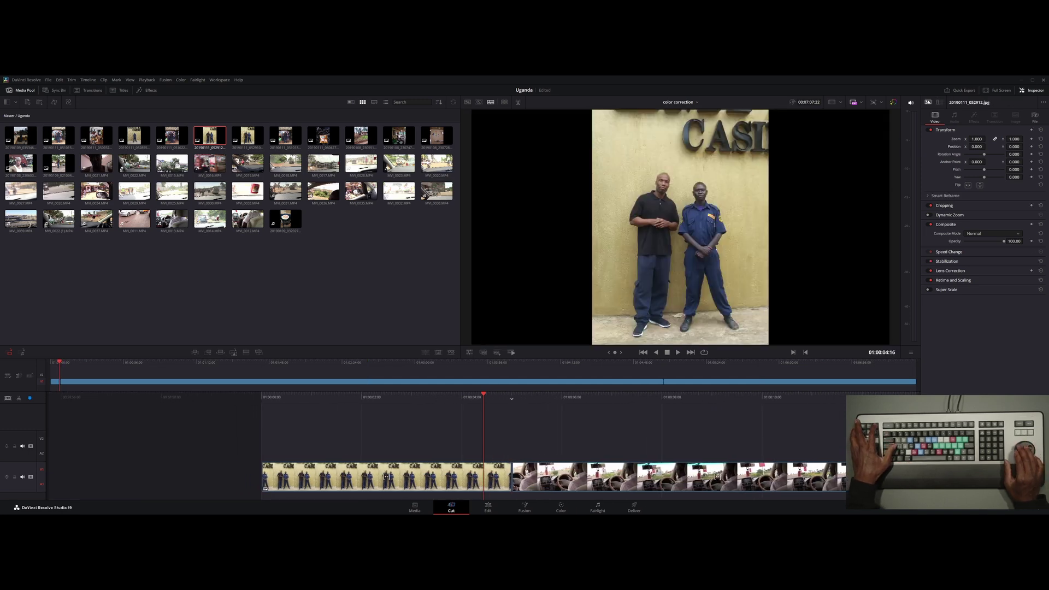
Scrub back and forth across the cut between the casino photo and the driving clip, stopping at 01:00:06:06
key(Right)
key(Right)
key(Right)
key(Right)
key(Right)
key(Right)
key(Right)
key(Right)
key(Right)
key(Right)
key(Right)
key(Right)
key(Right)
key(Right)
key(Right)
key(Right)
key(Right)
key(Right)
key(Right)
key(Right)
key(Left)
key(Left)
key(Left)
key(Left)
key(Left)
key(Left)
key(Left)
key(Left)
key(Left)
key(Left)
key(Left)
key(Left)
key(Left)
key(Left)
key(Left)
key(Left)
key(Left)
key(Left)
key(Left)
key(Left)
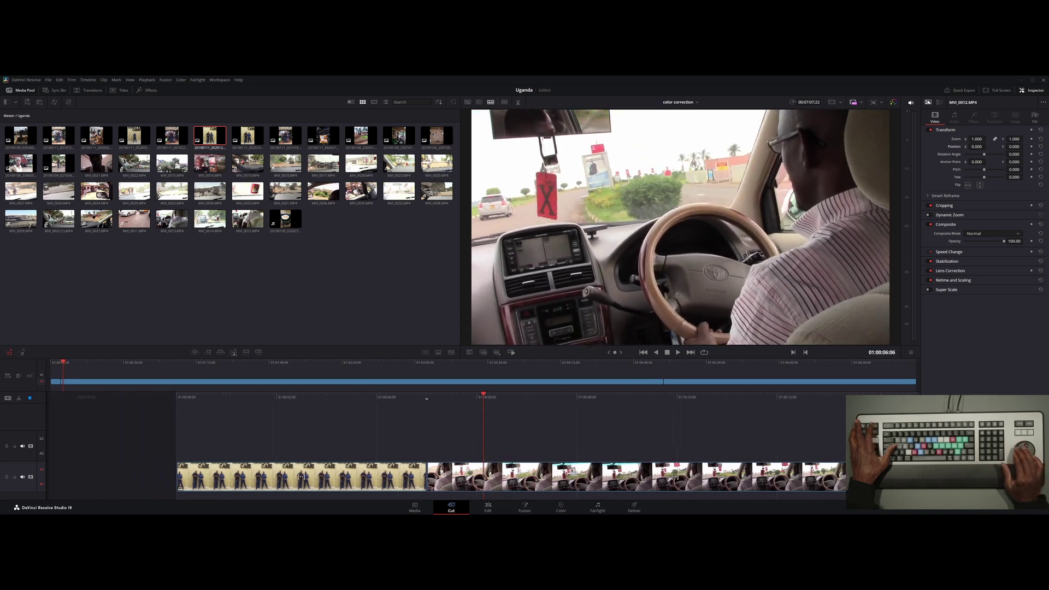
Undo the ripple overwrite and scrub to 01:04:05:06, just before the cut
key(ctrl+z)
key(Left)
key(Left)
key(Left)
key(Left)
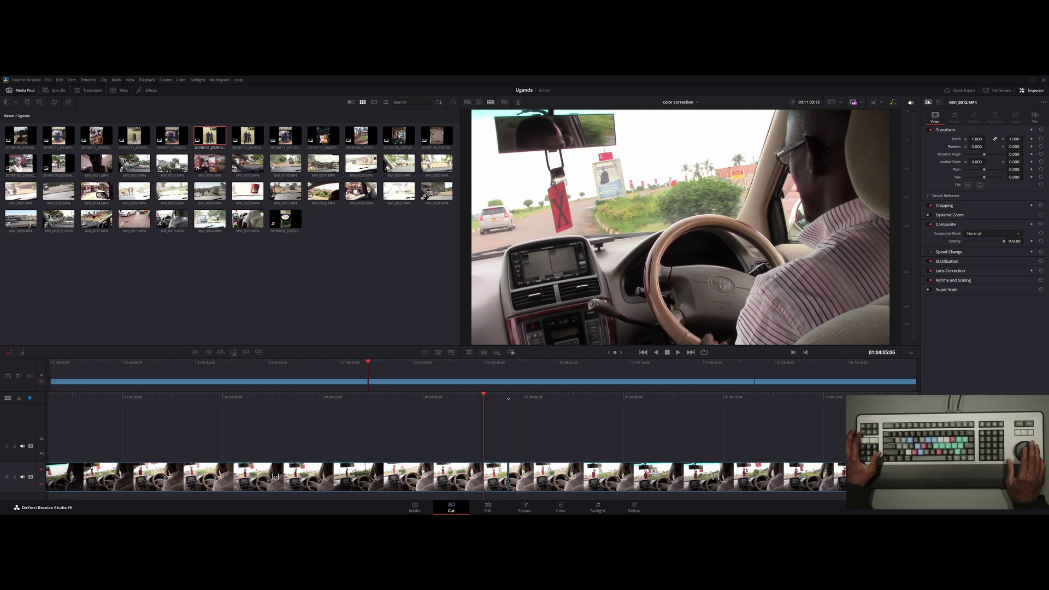
Add a close-up of the driving clip above it from 01:04:05:06 to the cut, and scrub within it to 01:04:05:14
key(F11)
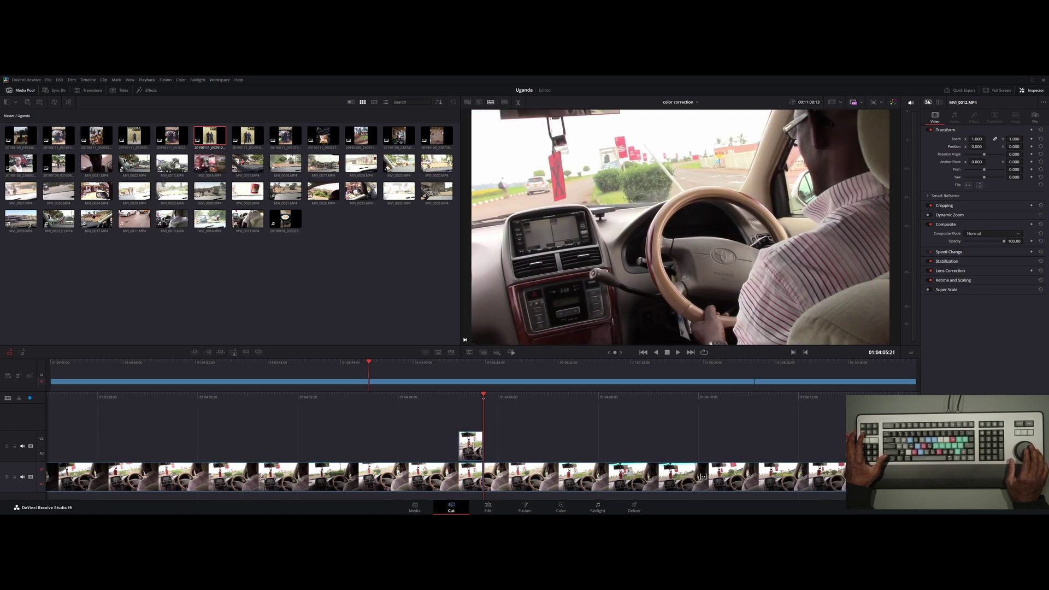
key(Left)
key(Left)
key(Left)
key(Left)
key(Left)
key(Left)
key(Left)
key(Left)
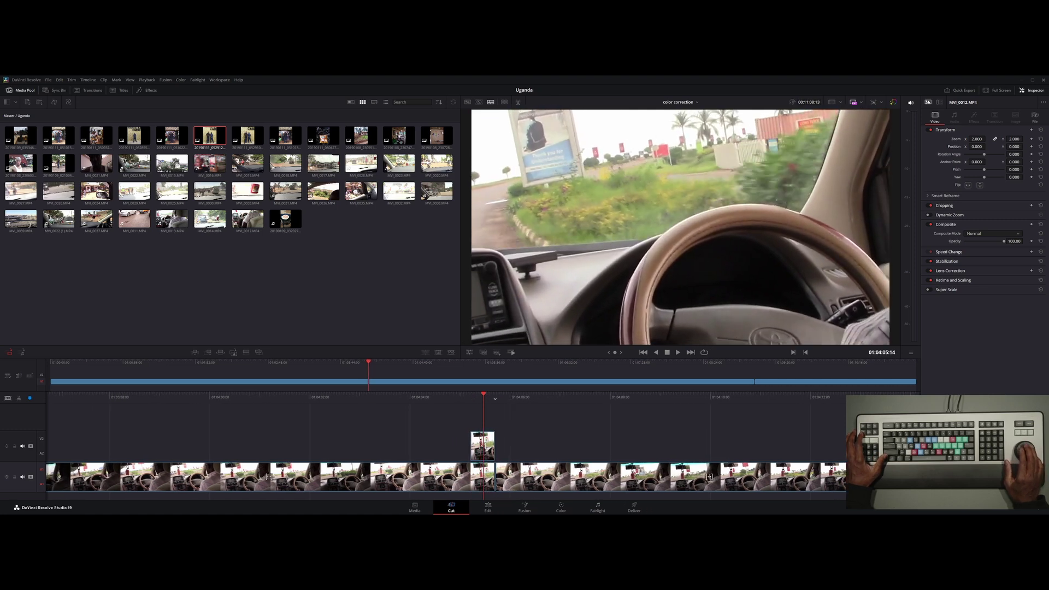
Undo the close-up added above the driving clip
key(ctrl+z)
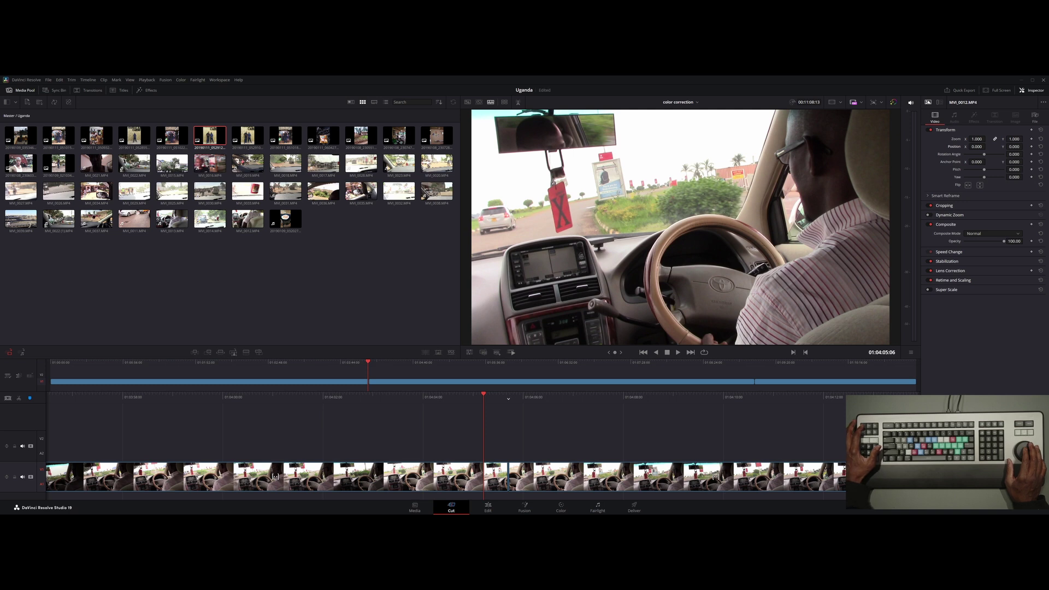
Move to 01:04:05:17, select the nearest cut in the driving clip, and insert the chosen café photo at that cut
key(Right)
key(Right)
key(Right)
key(Right)
key(Right)
key(Right)
key(Right)
key(Right)
key(Right)
key(Right)
key(Right)
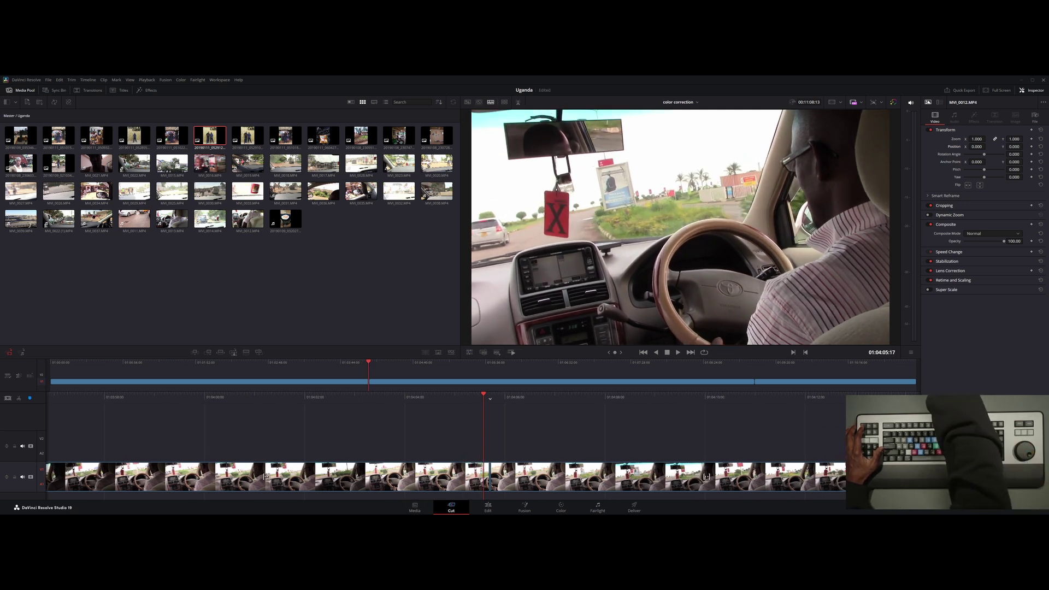
key(v)
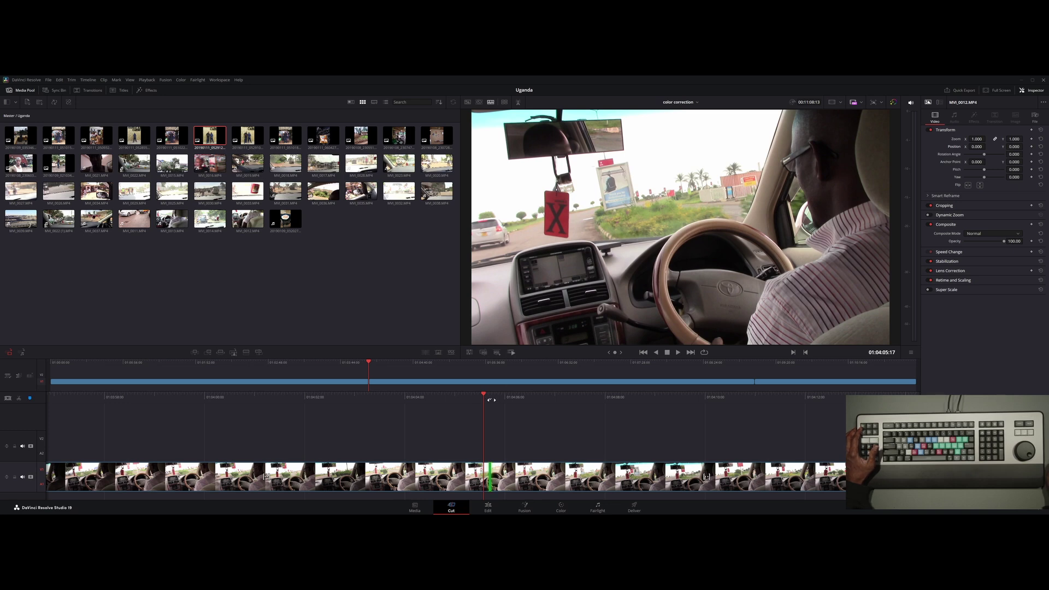
key(F9)
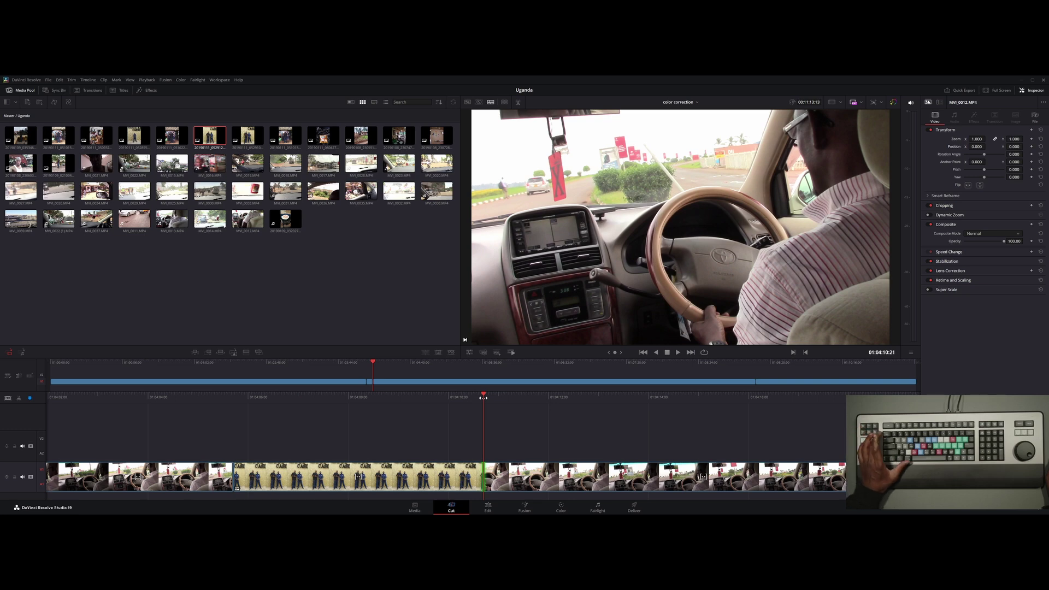
Undo the photo insertion, scrub back to 01:04:02:09, and select the cut nearest the playhead
key(ctrl+z)
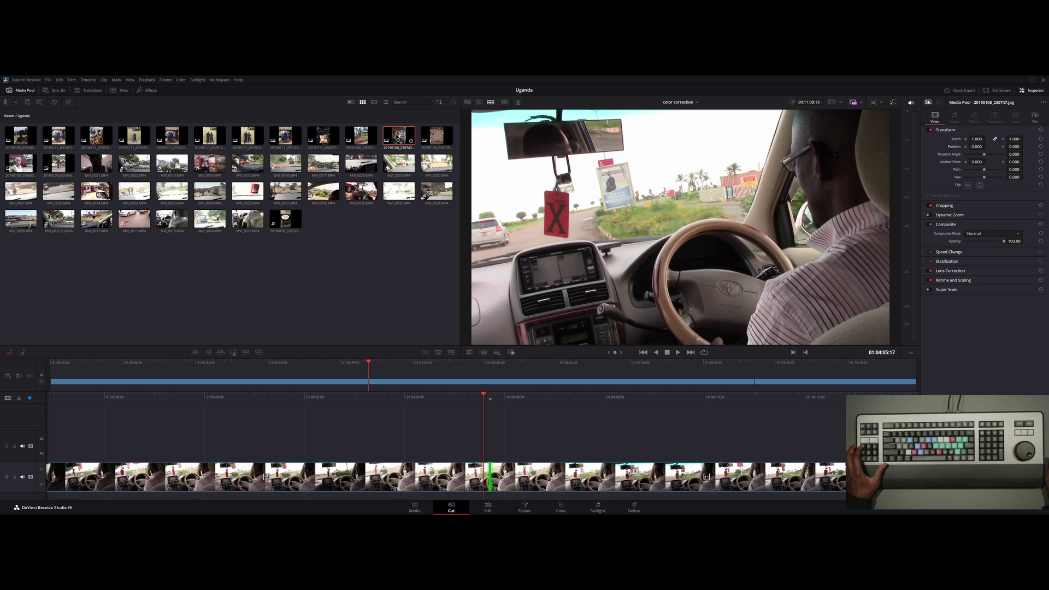
key(Left)
key(Left)
key(Left)
key(Left)
key(Left)
key(Left)
key(Left)
key(Left)
key(Left)
key(Left)
key(Left)
key(Left)
key(Left)
key(Left)
key(Left)
key(Left)
key(Left)
key(Left)
key(Left)
key(Left)
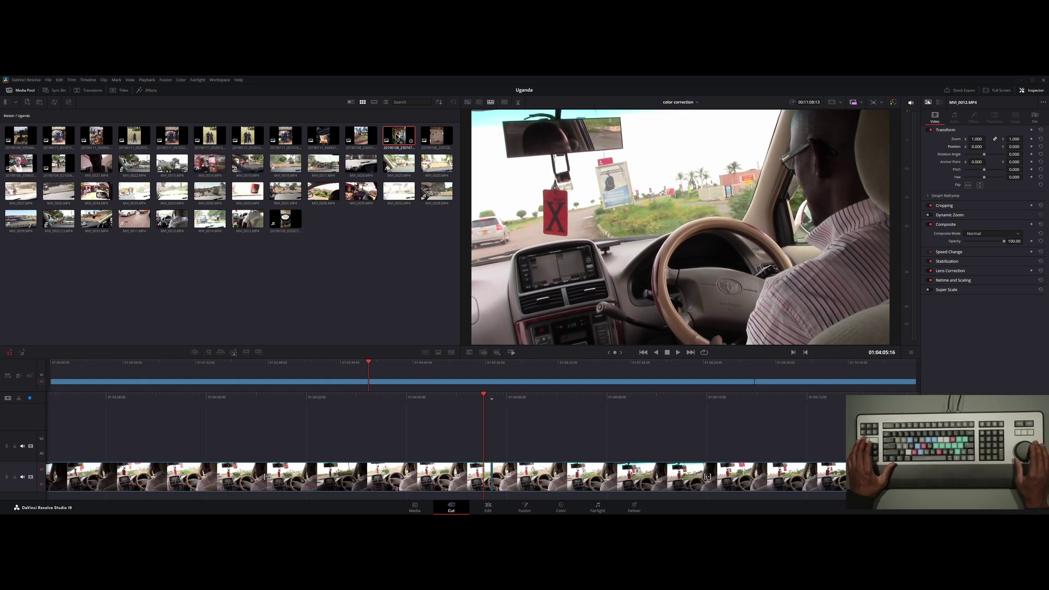
key(Left)
key(Left)
key(Left)
key(Left)
key(Left)
key(Left)
key(Left)
key(Left)
key(Left)
key(Left)
key(Left)
key(Left)
key(Left)
key(Left)
key(Left)
key(Left)
key(Left)
key(Left)
key(Left)
key(Left)
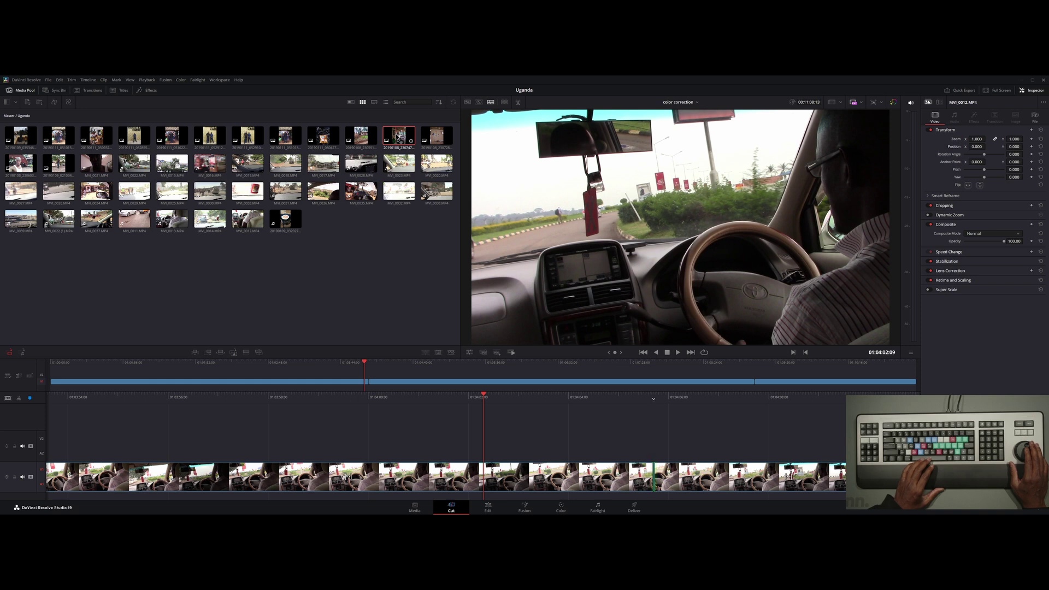
key(v)
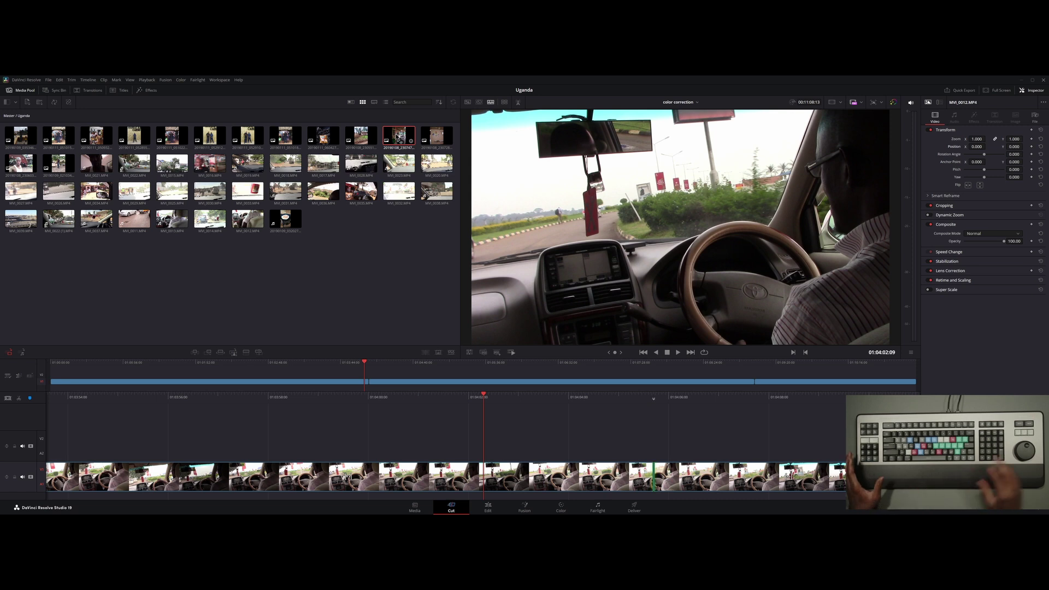
Step back to 01:04:02:06, select the nearest cut from there, and clear the selection
key(Left)
key(Left)
key(Left)
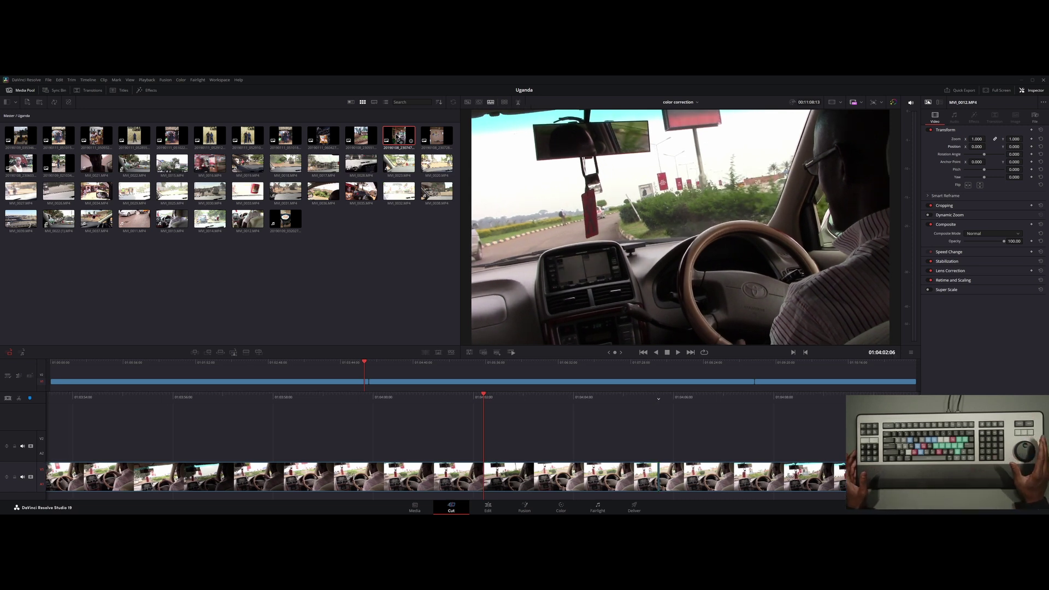
key(v)
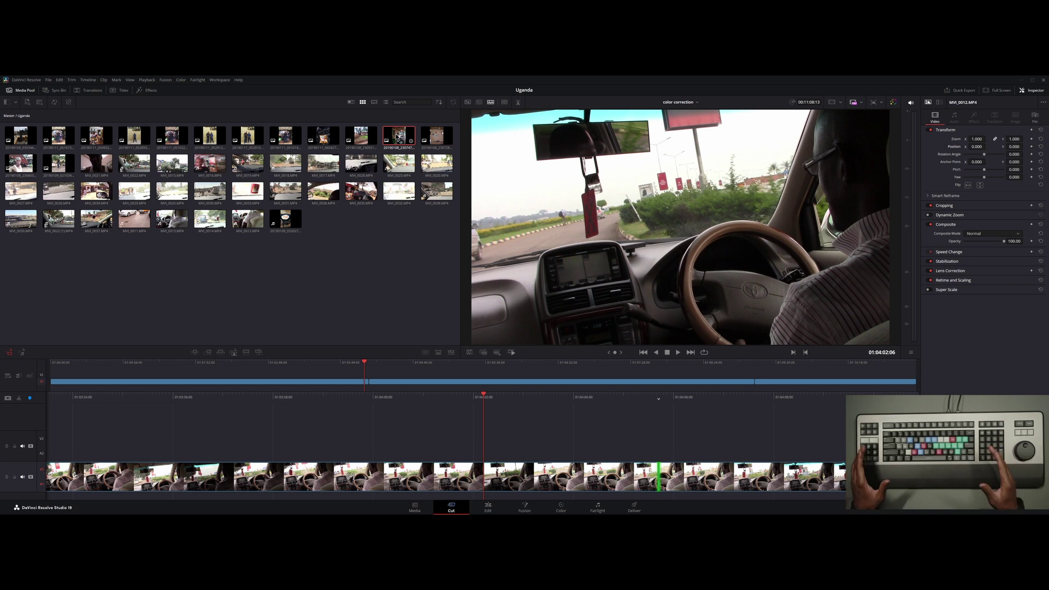
key(Escape)
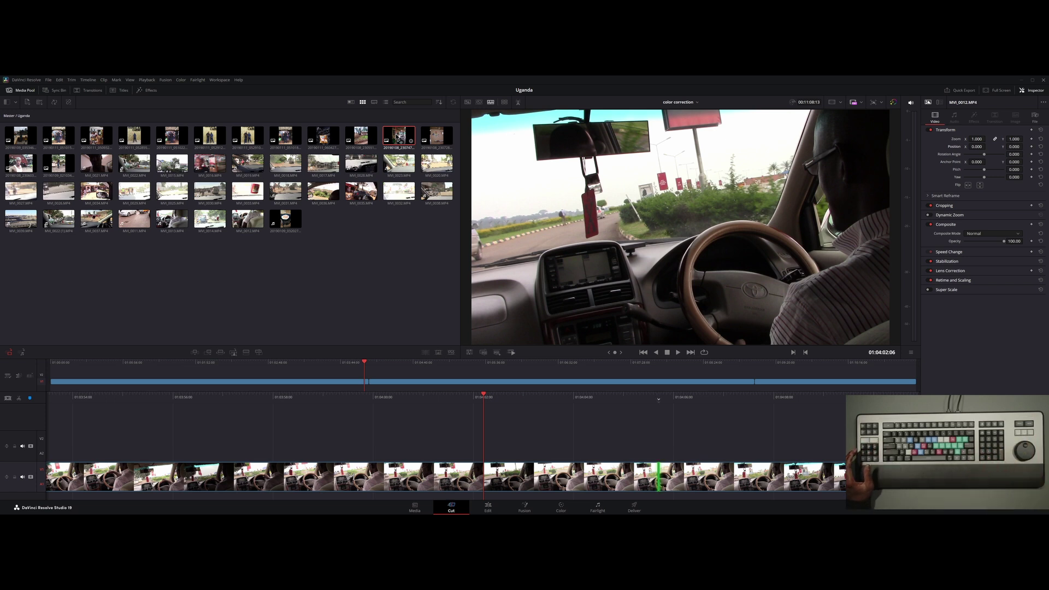
key(Escape)
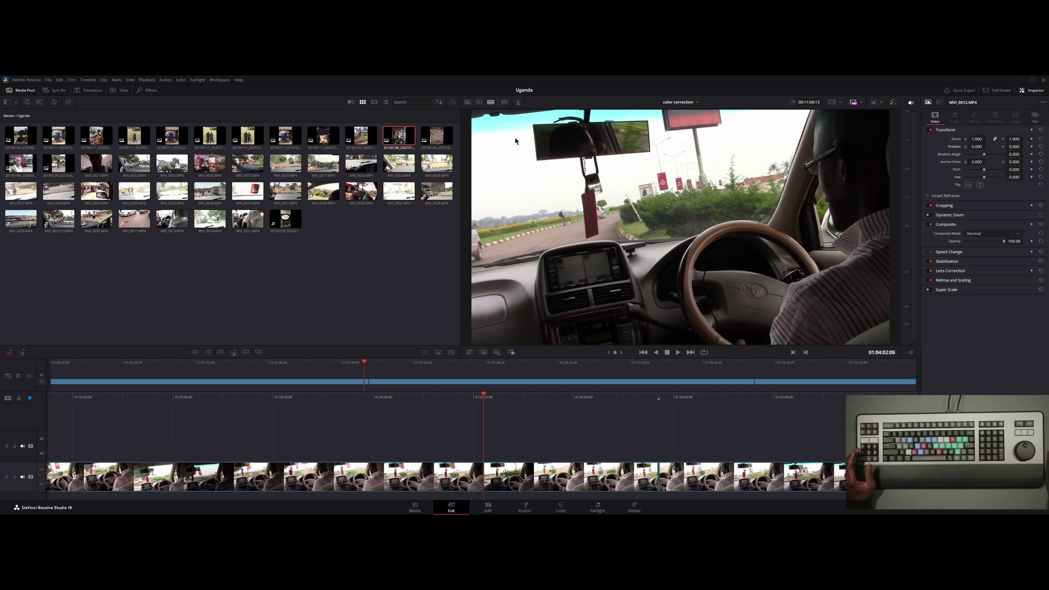
Scrub to 01:04:02:17, select the nearest cut, and split the driving clip at the playhead
key(Right)
key(Right)
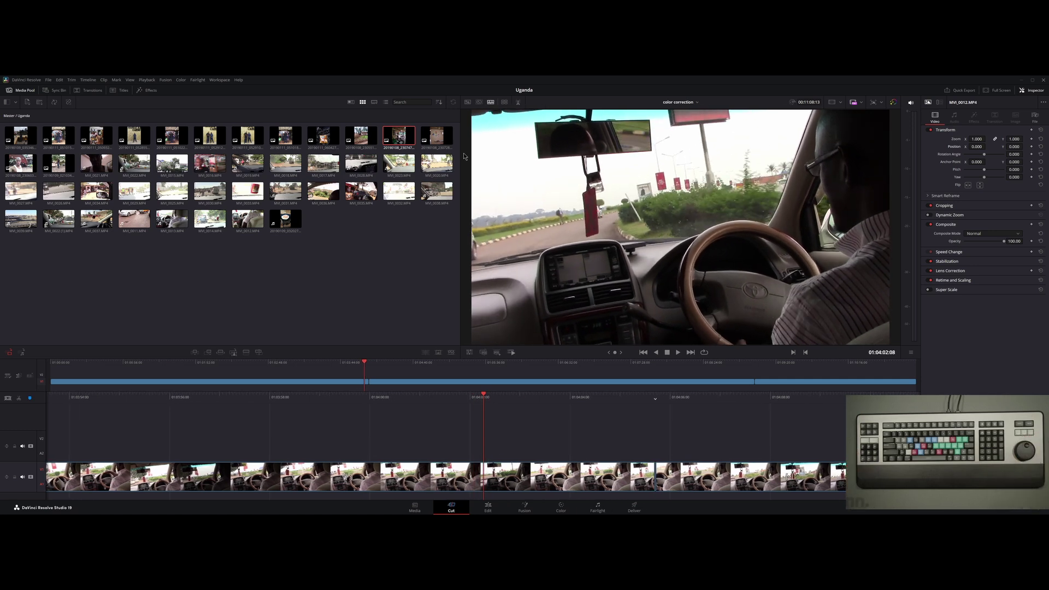
key(Left)
key(Left)
key(Left)
key(Left)
key(Left)
key(Left)
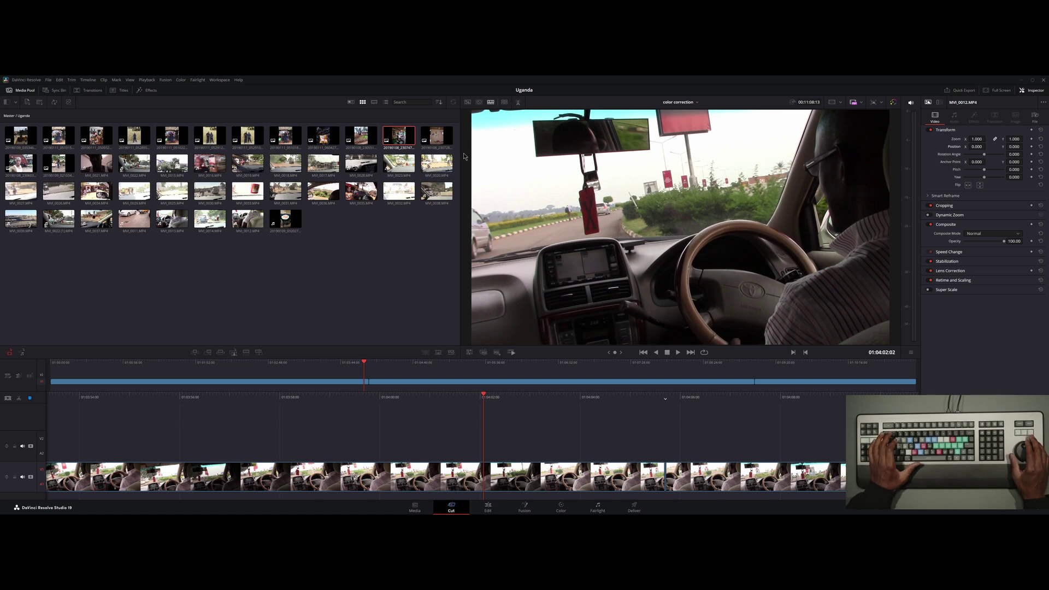
key(Right)
key(Right)
key(Right)
key(Right)
key(Right)
key(Right)
key(Right)
key(Right)
key(Right)
key(Right)
key(Right)
key(Right)
key(Right)
key(Right)
key(Right)
key(Right)
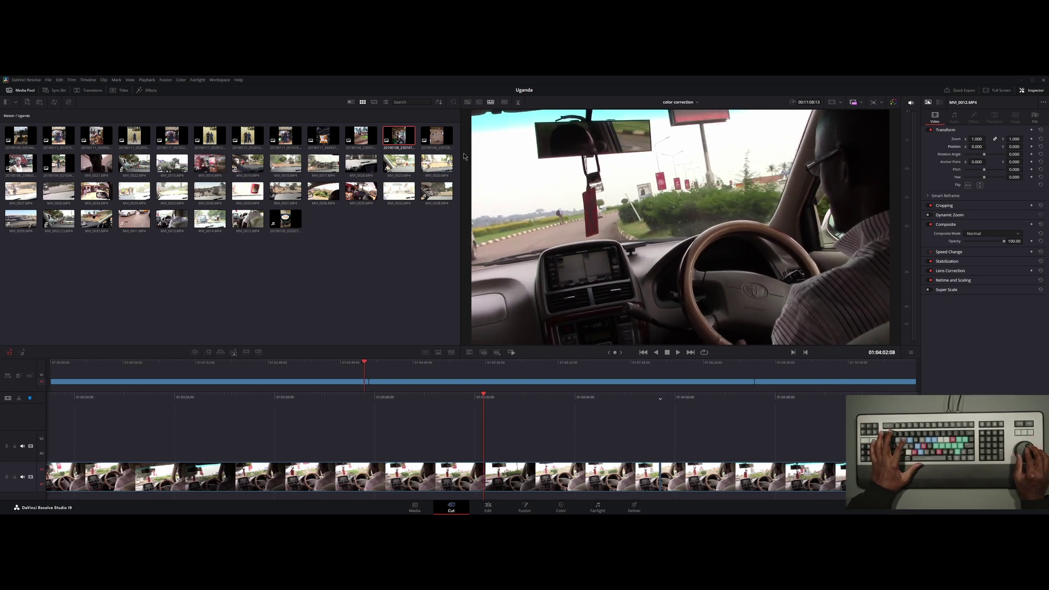
key(Left)
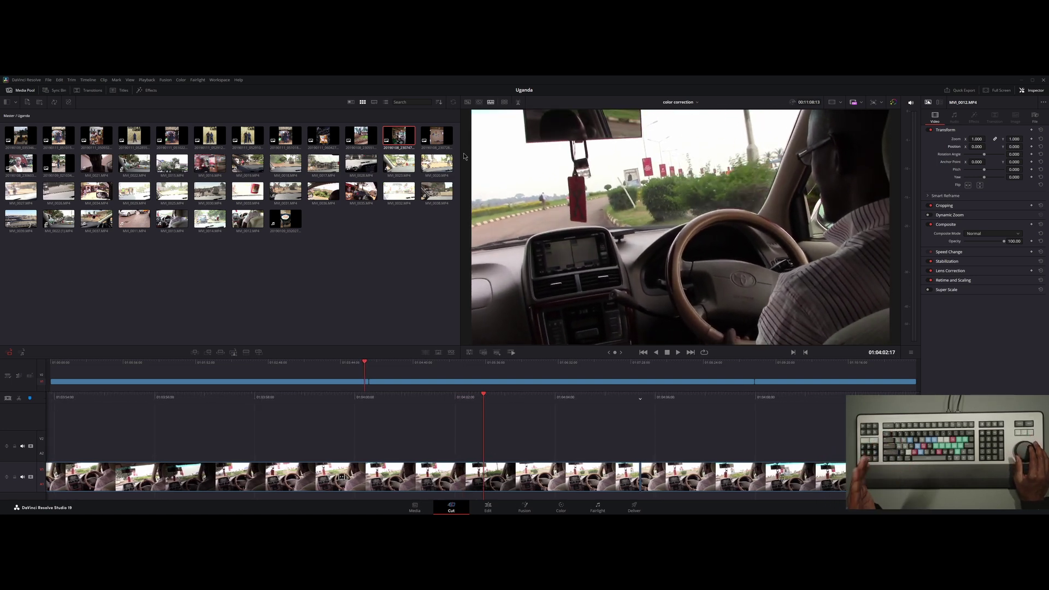
key(v)
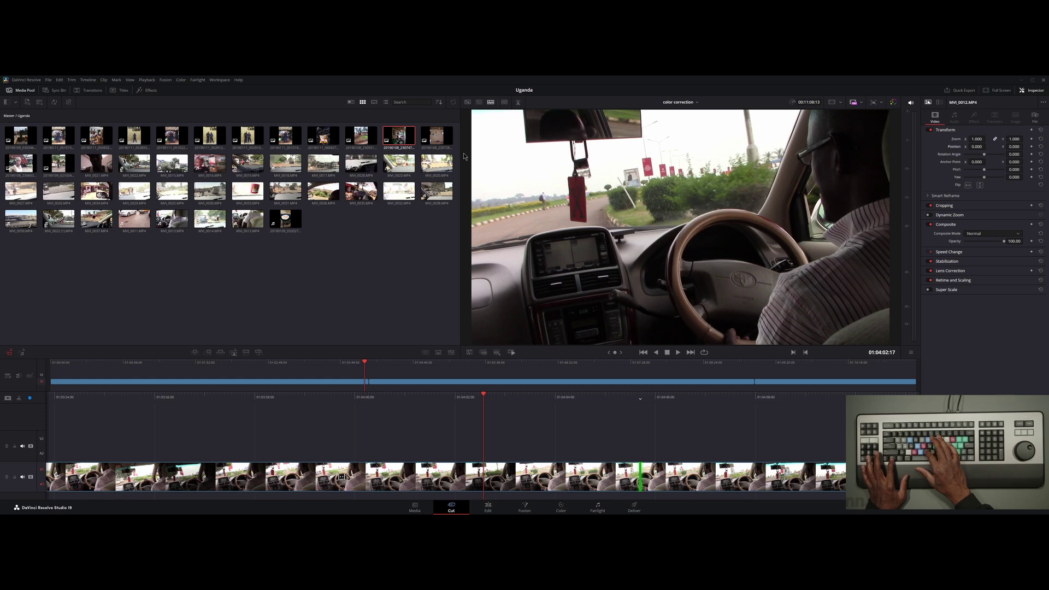
key(ctrl+b)
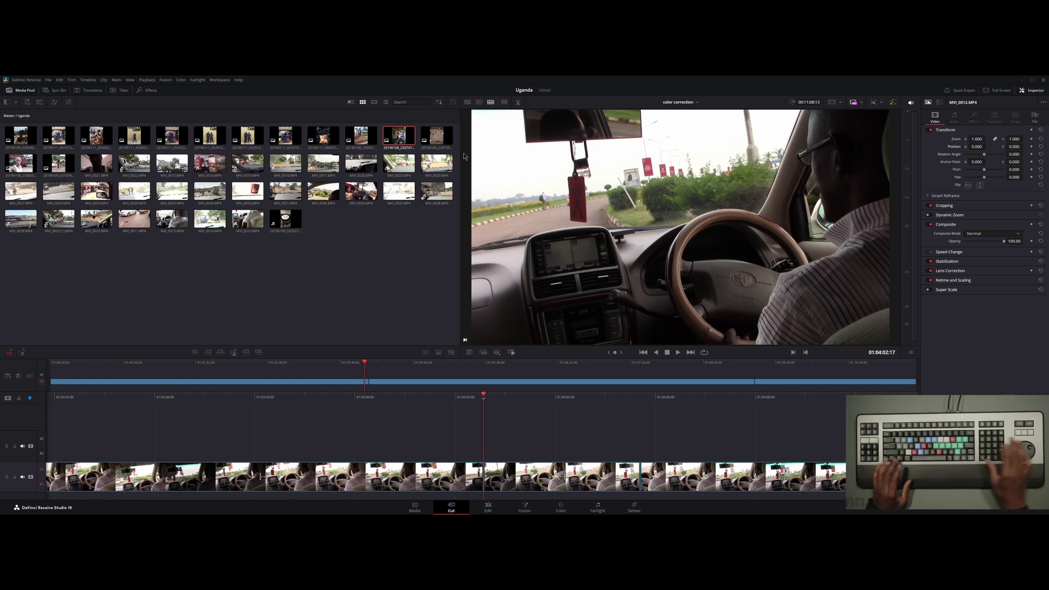
Scrub back through the driving clip from the new split to 01:03:58:16
key(Left)
key(Left)
key(Left)
key(Left)
key(Left)
key(Left)
key(Left)
key(Left)
key(Left)
key(Left)
key(Left)
key(Left)
key(Left)
key(Left)
key(Left)
key(Left)
key(Left)
key(Left)
key(Left)
key(Left)
key(Right)
key(Right)
key(Right)
key(Left)
key(Left)
key(Left)
key(Left)
key(Left)
key(Left)
key(Left)
key(Left)
key(Left)
key(Left)
key(Left)
key(Left)
key(Left)
key(Left)
key(Left)
key(Left)
key(Left)
key(Left)
key(Left)
key(Left)
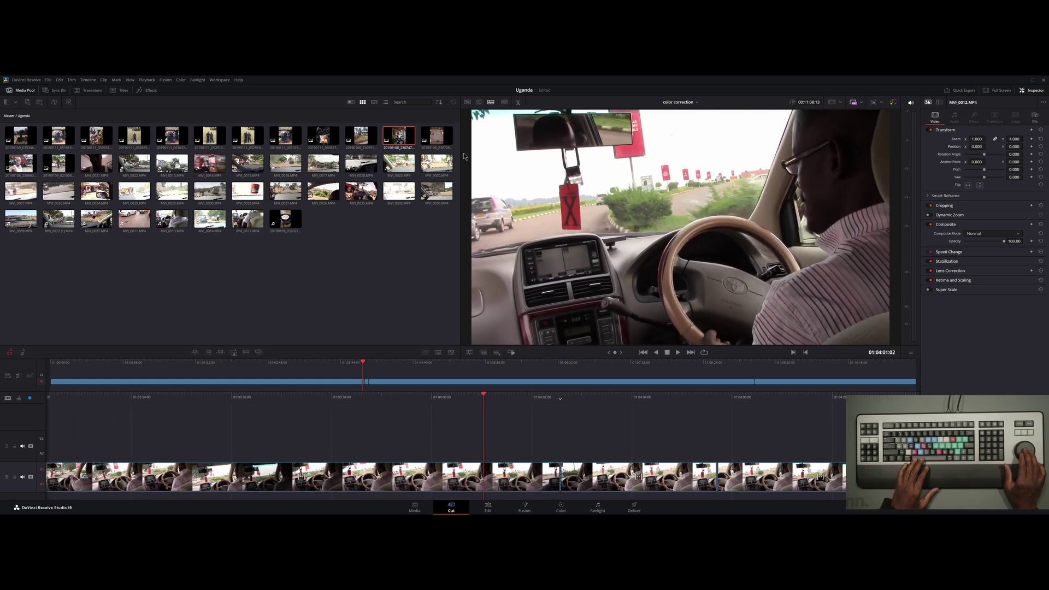
key(Left)
key(Left)
key(Left)
key(Left)
key(Left)
key(Left)
key(Left)
key(Left)
key(Left)
key(Left)
key(Left)
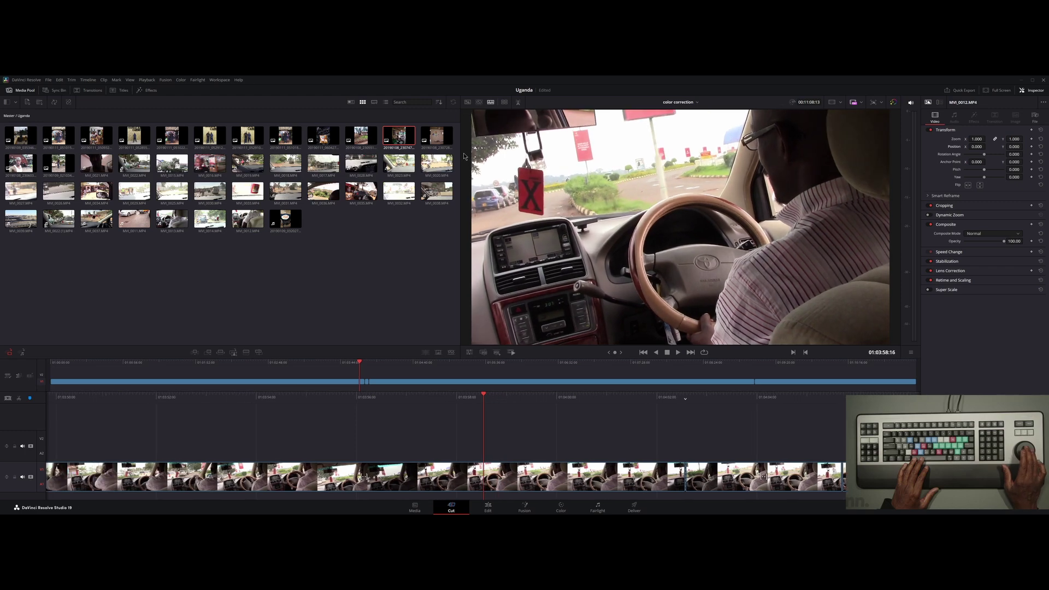
Scrub forward past the split to 01:04:10:27 and select the nearest cut in the driving clip
key(Right)
key(Right)
key(Right)
key(Right)
key(Right)
key(Right)
key(Right)
key(Right)
key(Right)
key(Right)
key(Right)
key(Right)
key(Right)
key(Right)
key(Right)
key(Right)
key(Right)
key(Right)
key(Right)
key(Right)
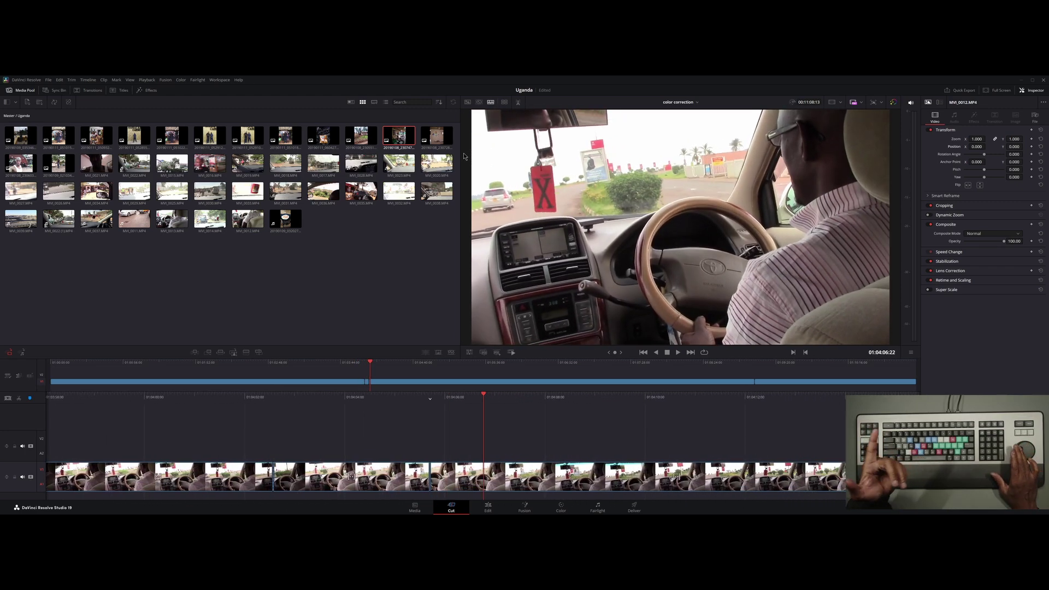
key(k)
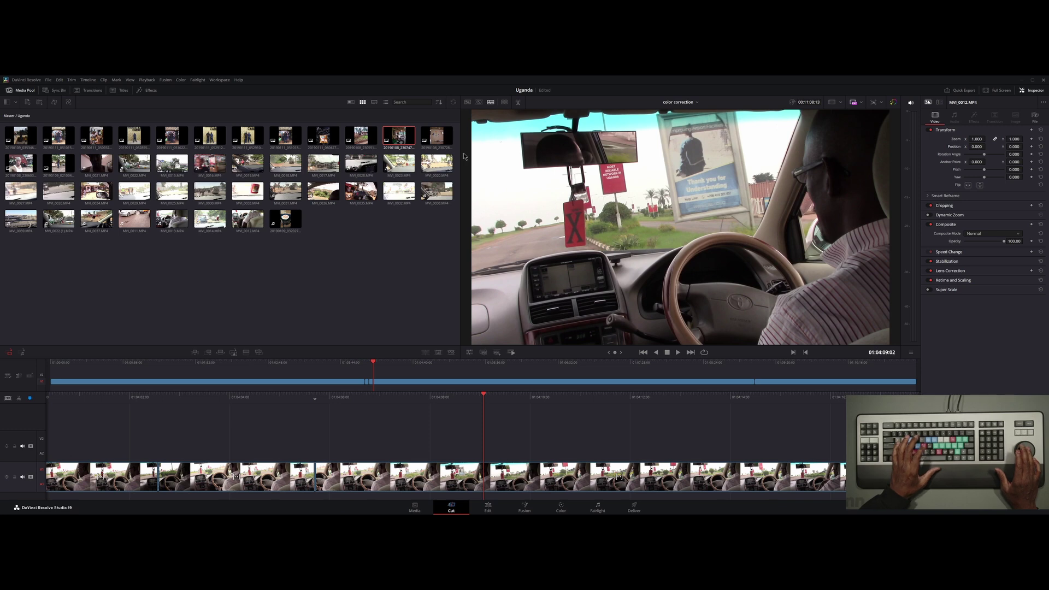
key(l)
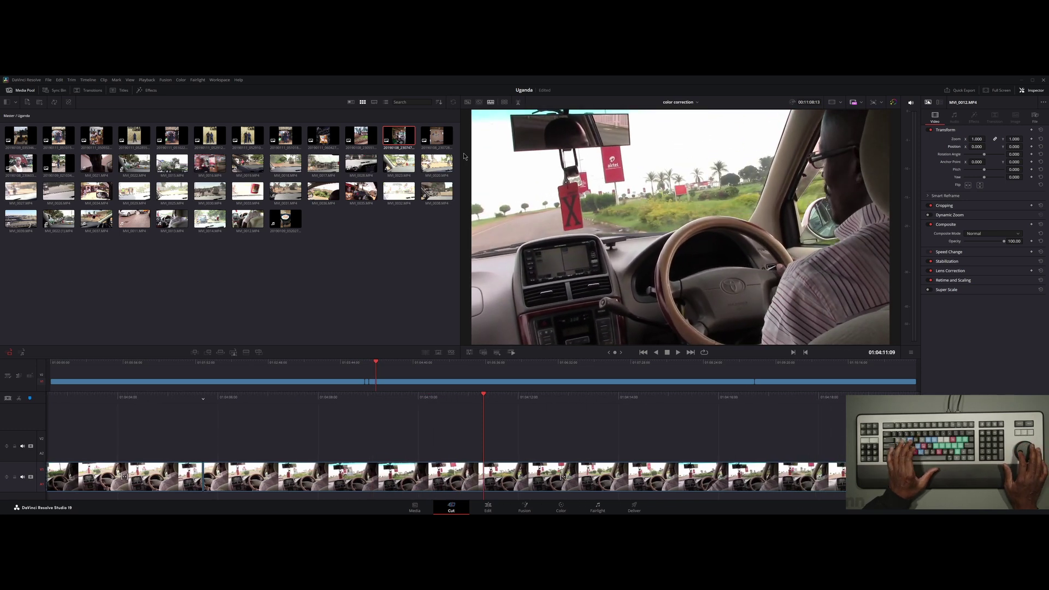
key(j)
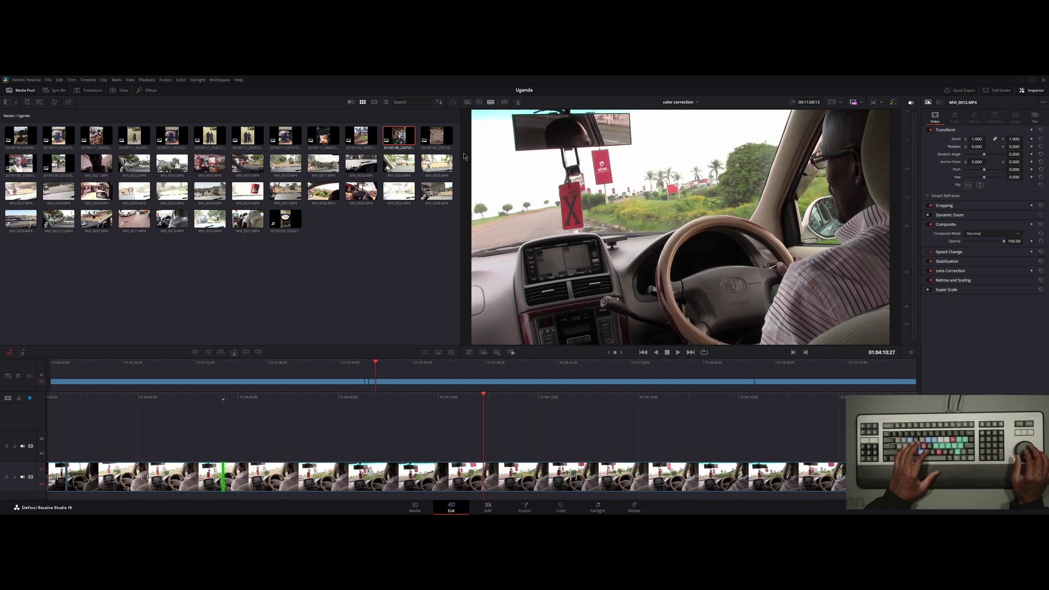
Move back to 01:04:08:18 and apply the Bottom Left picture-in-picture layout to the driving clip
key(Left)
key(Left)
key(Left)
key(Left)
key(Left)
key(Left)
key(Left)
key(Left)
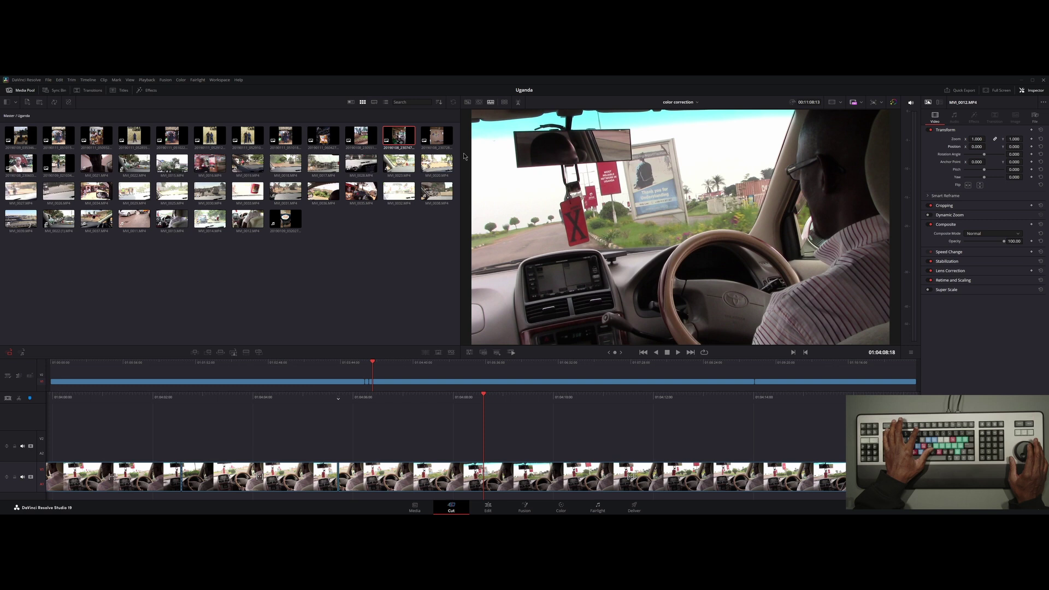
key(F12)
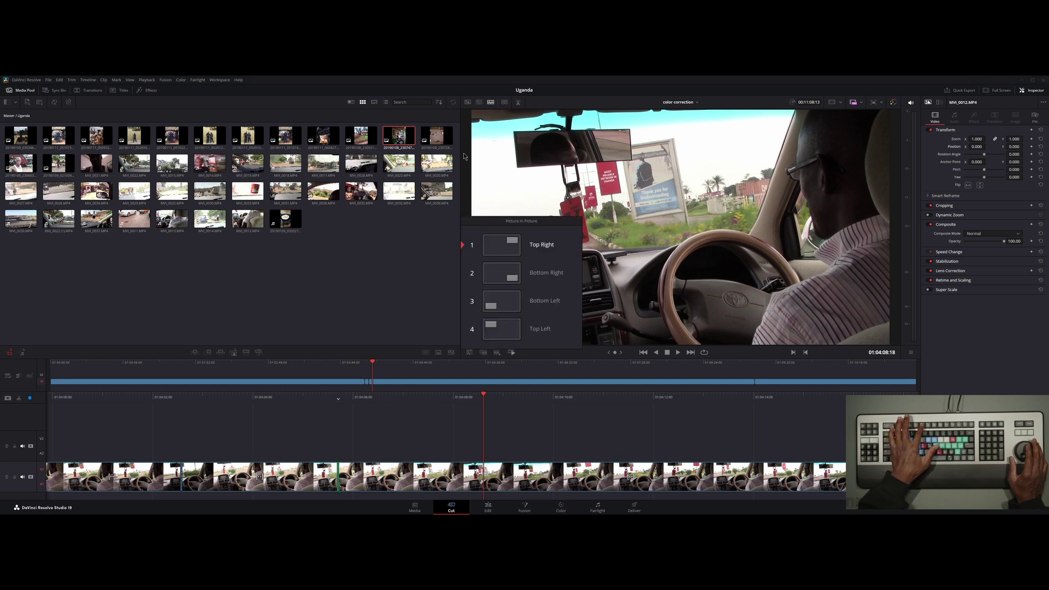
key(Down)
key(Down)
key(3)
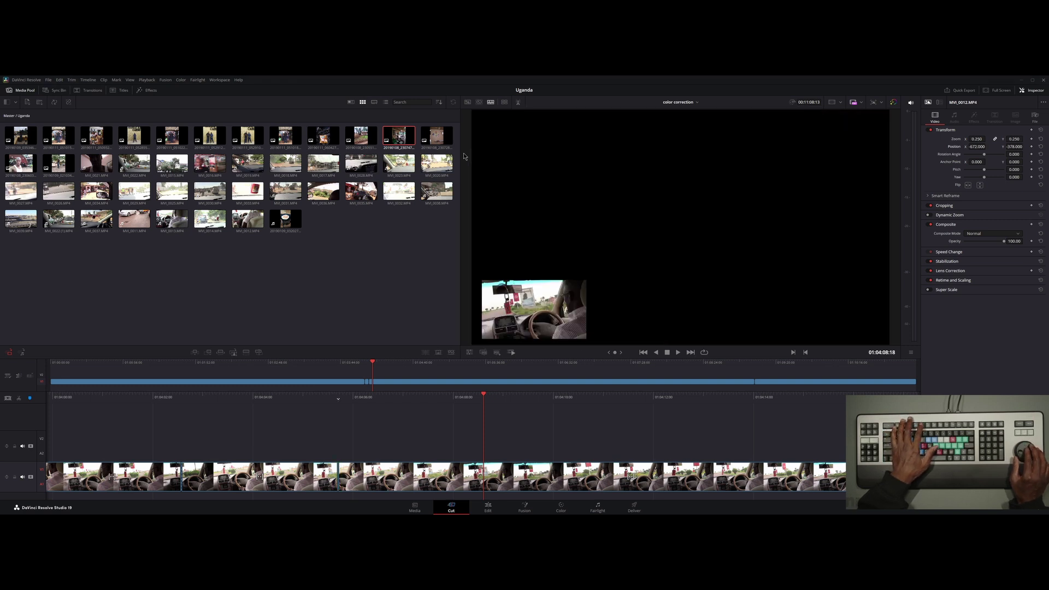
Step back to 01:04:08:17, undo the picture-in-picture layout, and select the nearest cut
key(Left)
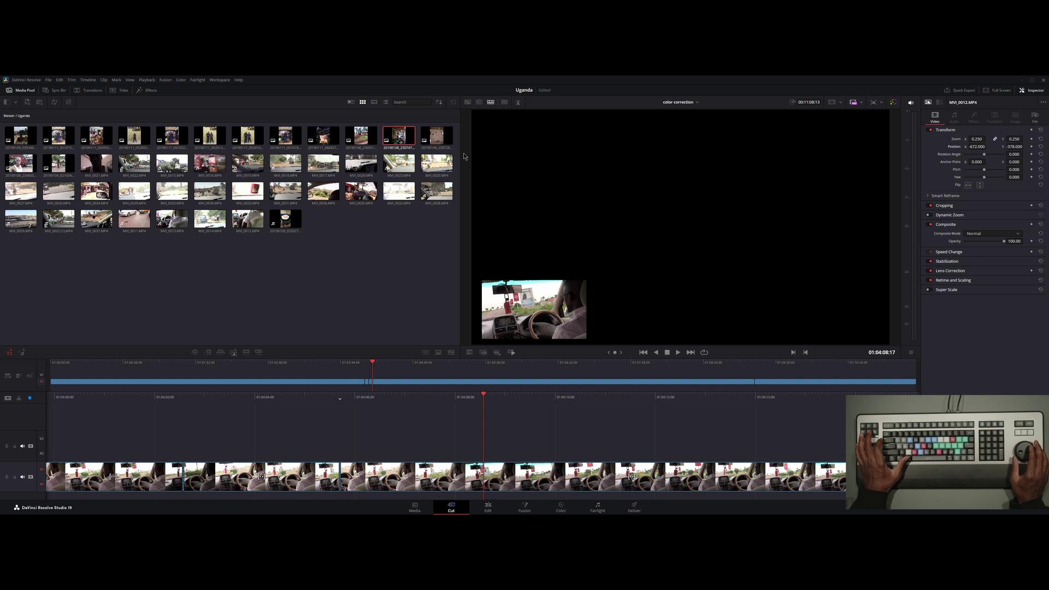
key(ctrl+z)
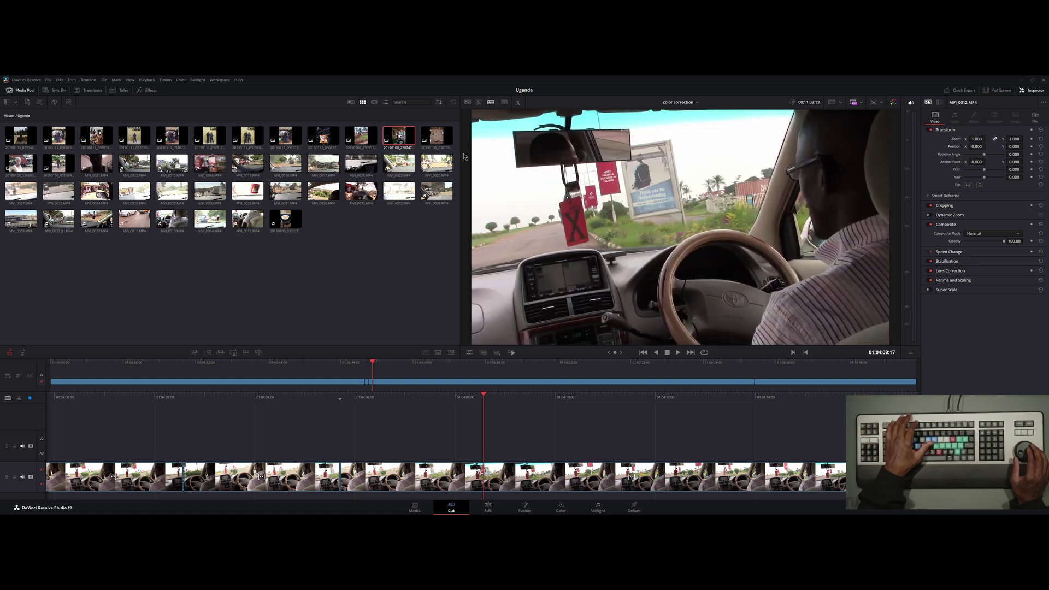
key(v)
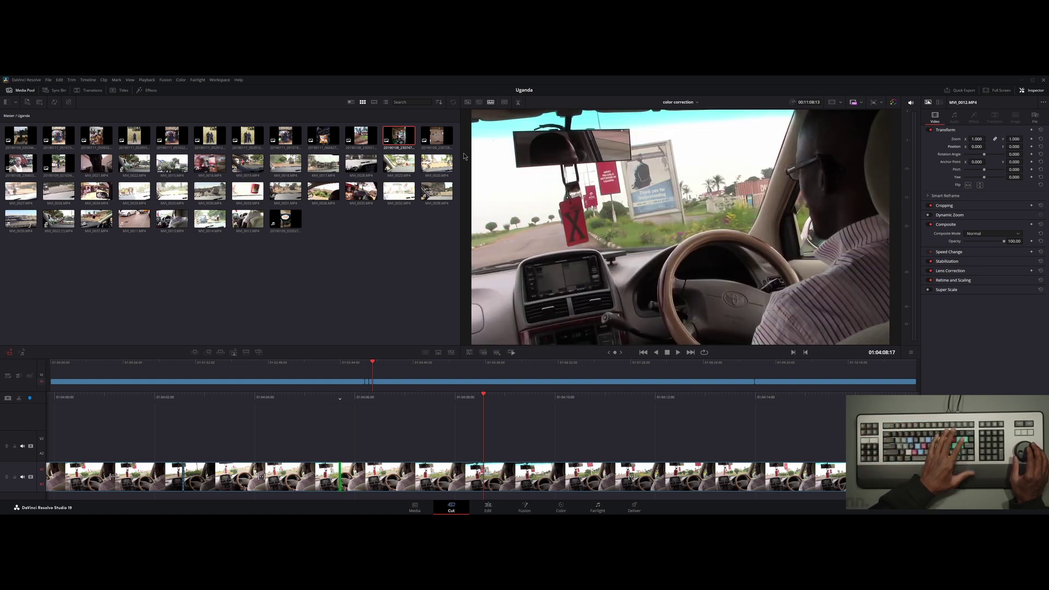
key(Escape)
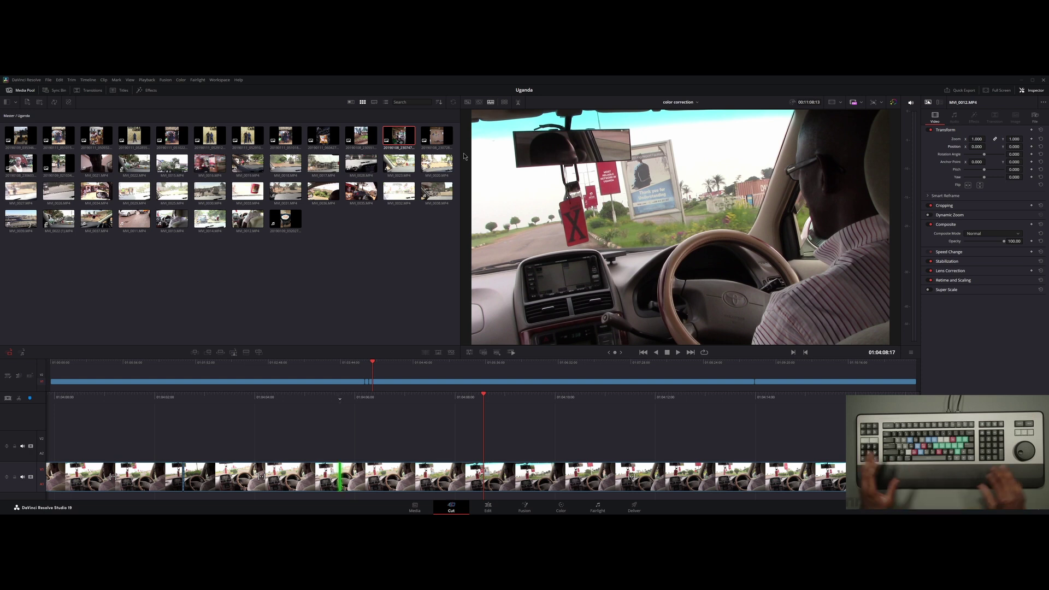
Scrub forward to 01:04:09:05 and select the cut nearest the playhead
key(Right)
key(Right)
key(Right)
key(Right)
key(Right)
key(Right)
key(Right)
key(Right)
key(Right)
key(Right)
key(Right)
key(Right)
key(Right)
key(Right)
key(Right)
key(Right)
key(Right)
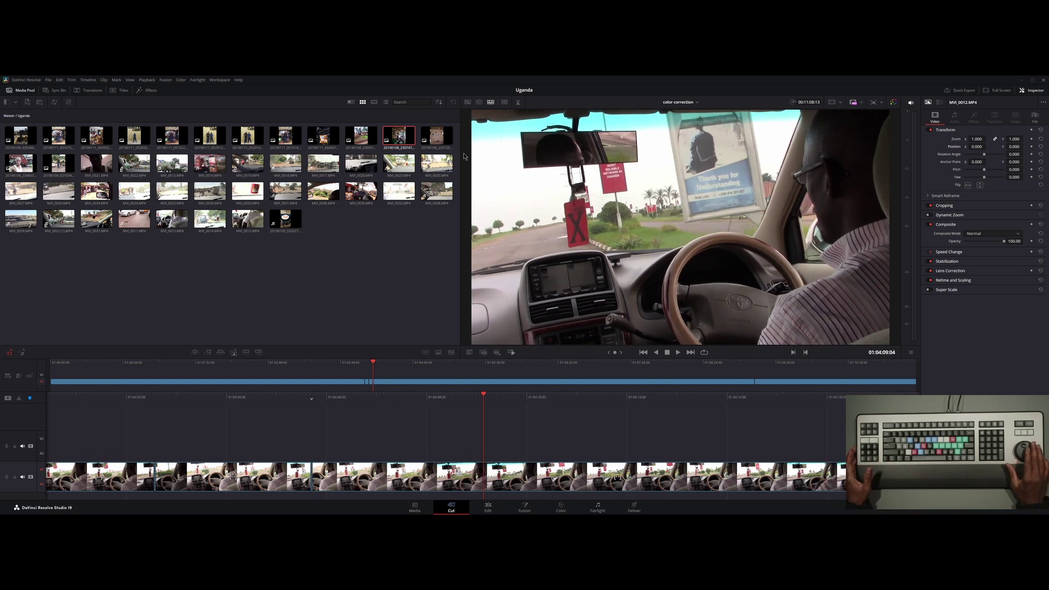
key(Right)
key(v)
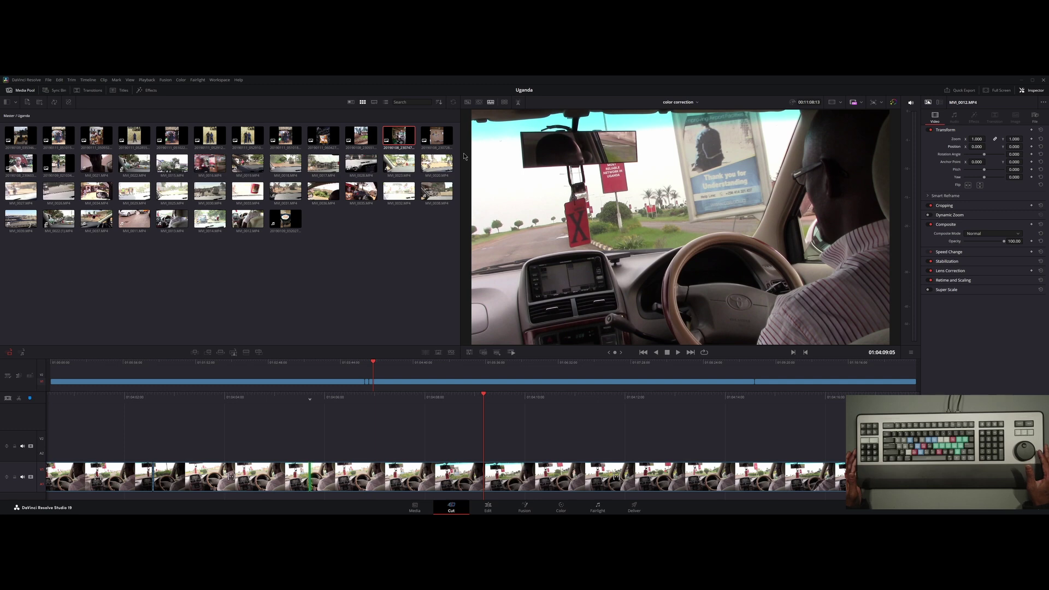